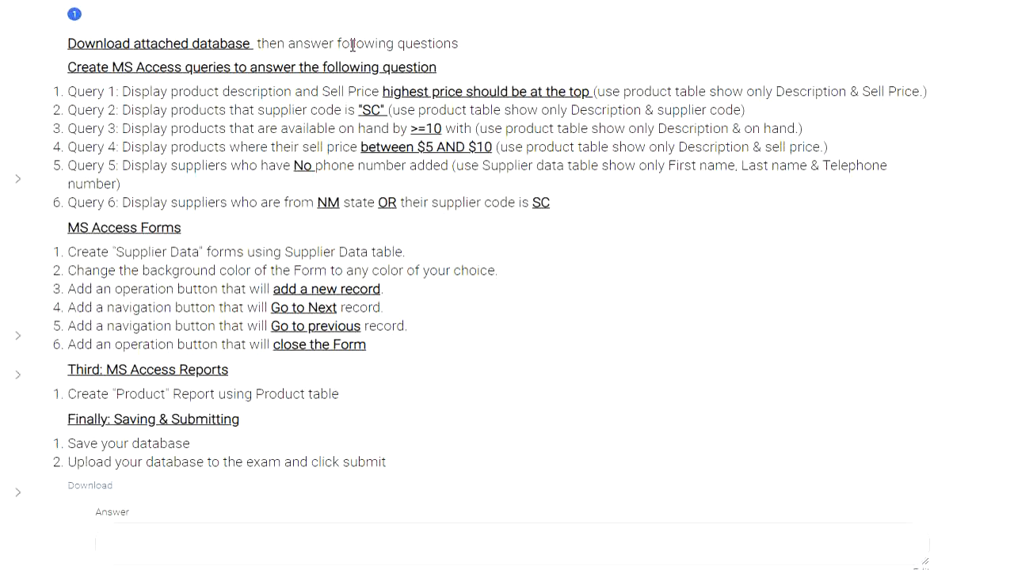
# - Download the attached WoodenCrafts database, open it in Access, enable its content and dismiss the activation notice
pyautogui.click(87, 492)
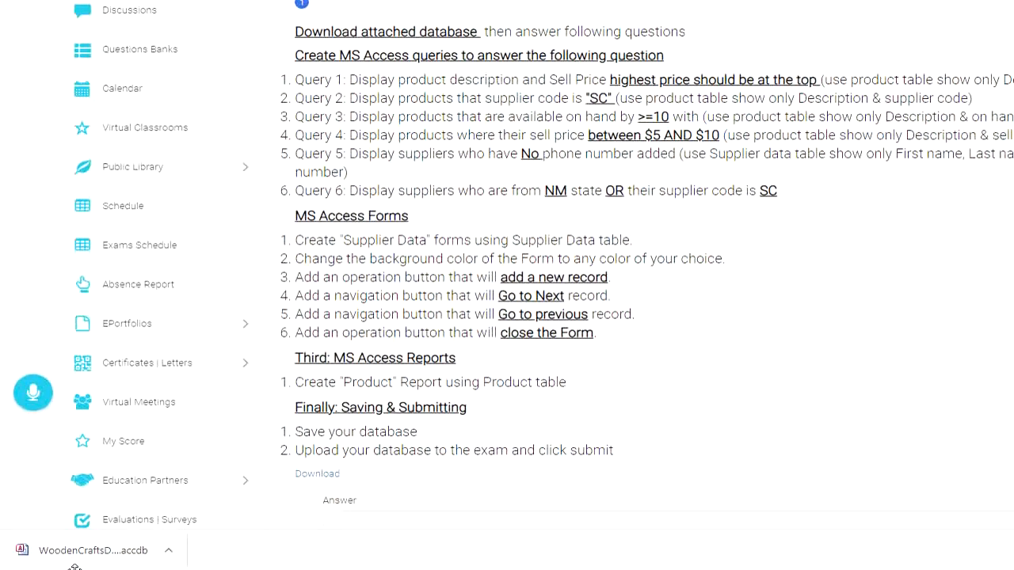
pyautogui.click(121, 560)
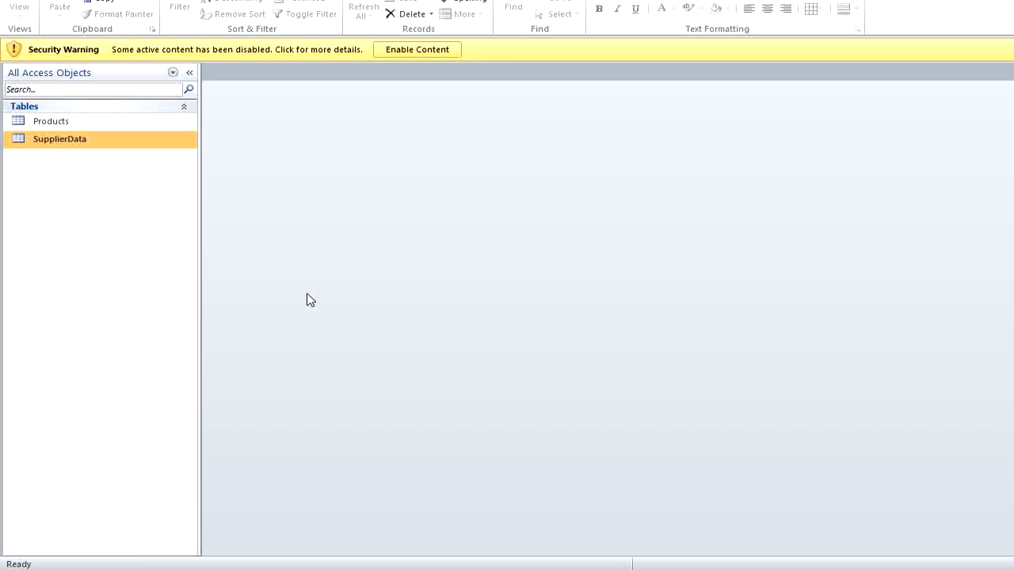
pyautogui.click(436, 50)
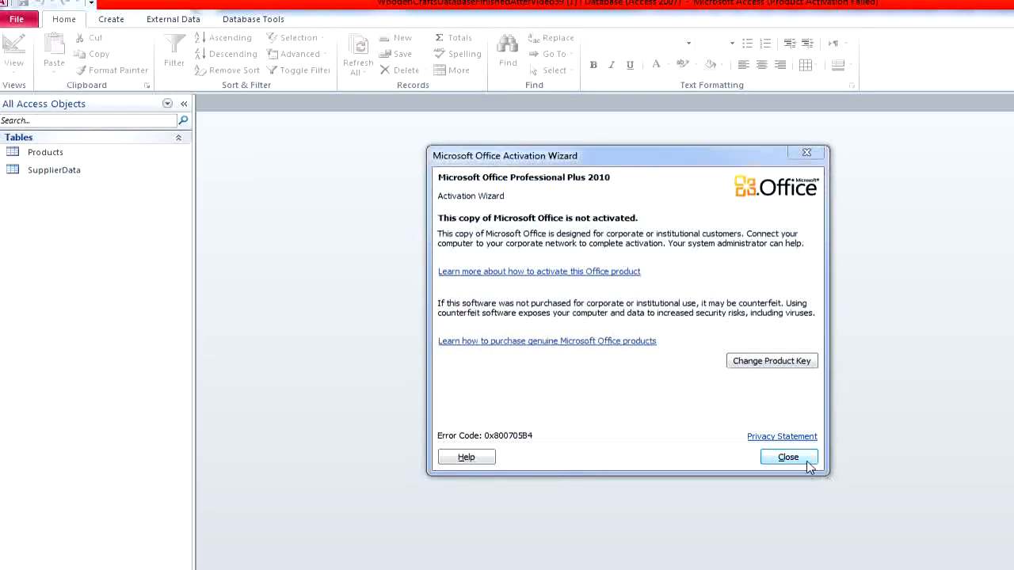
pyautogui.click(808, 461)
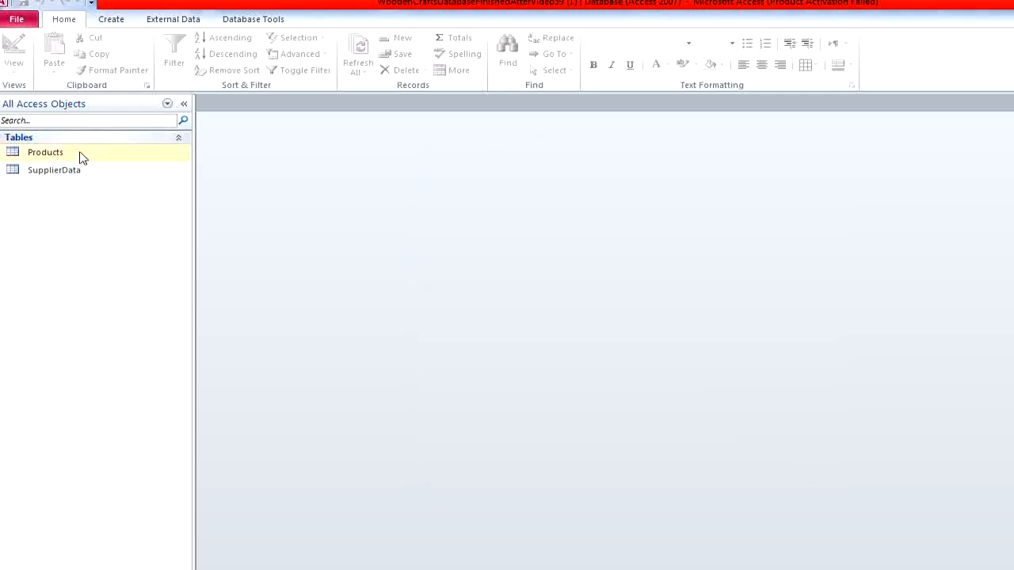
# - Examine the field structure of the Products and SupplierData tables in Design View
pyautogui.rightClick(81, 153)
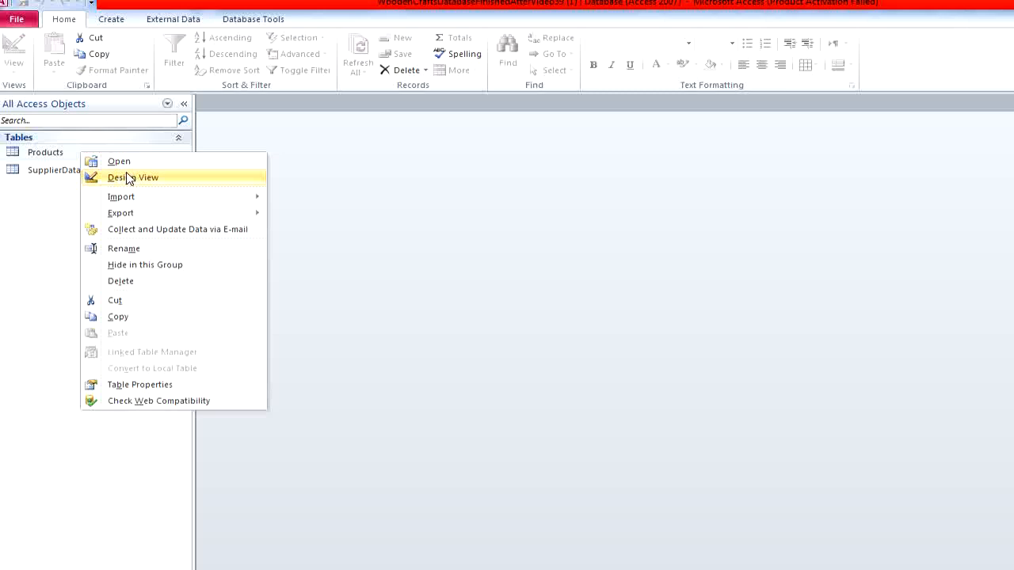
pyautogui.click(128, 179)
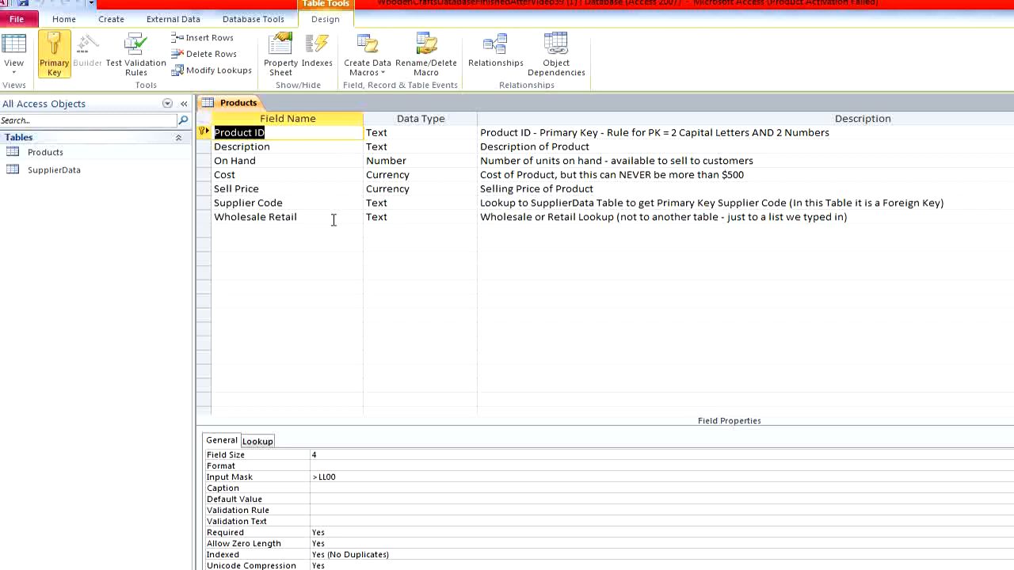
pyautogui.click(99, 174)
pyautogui.rightClick(97, 173)
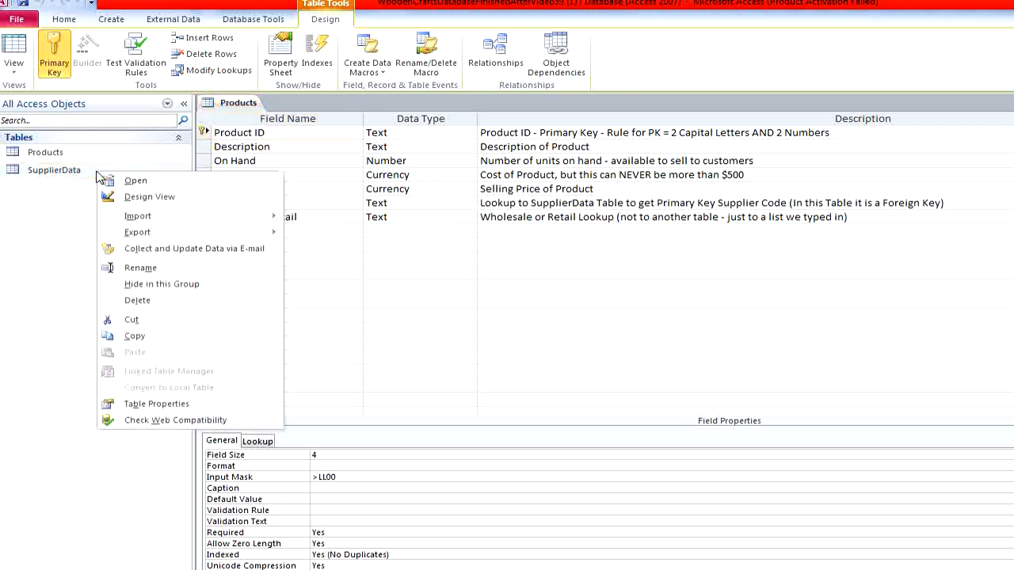
pyautogui.click(139, 198)
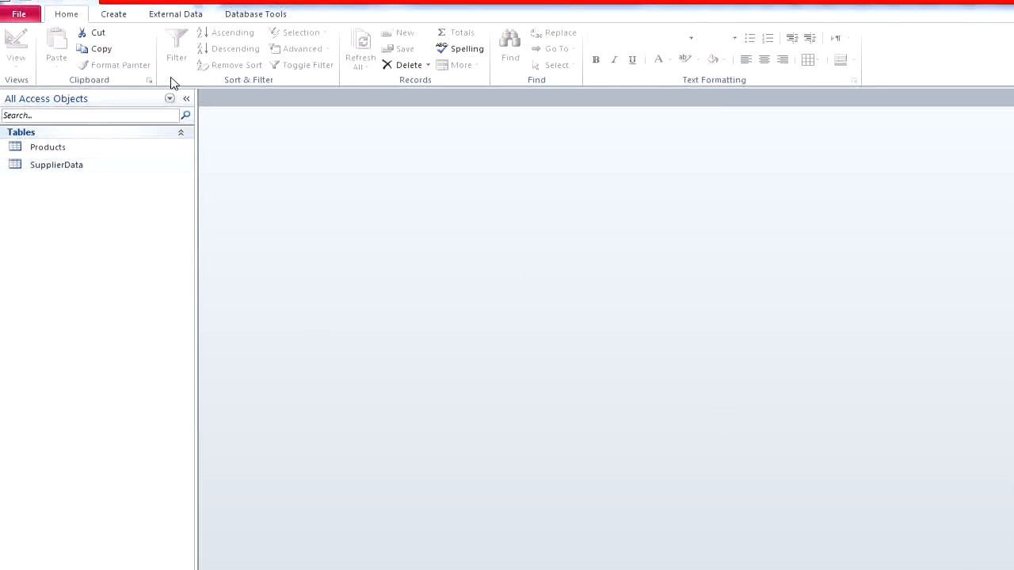
# - Start a new query in Design View based on the Products table
pyautogui.click(124, 17)
pyautogui.click(125, 17)
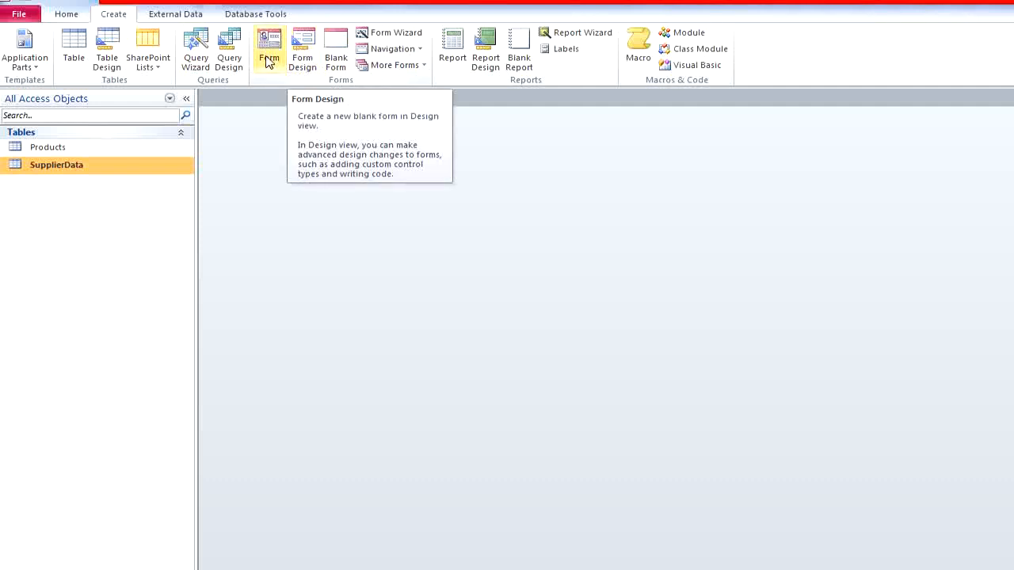
pyautogui.click(227, 64)
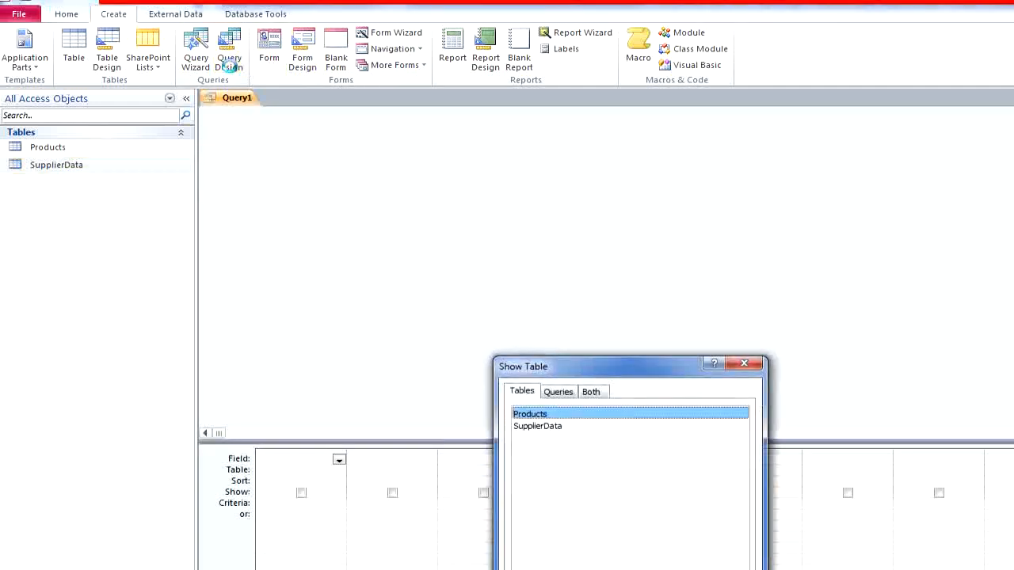
pyautogui.moveTo(550, 370); pyautogui.dragTo(543, 193)
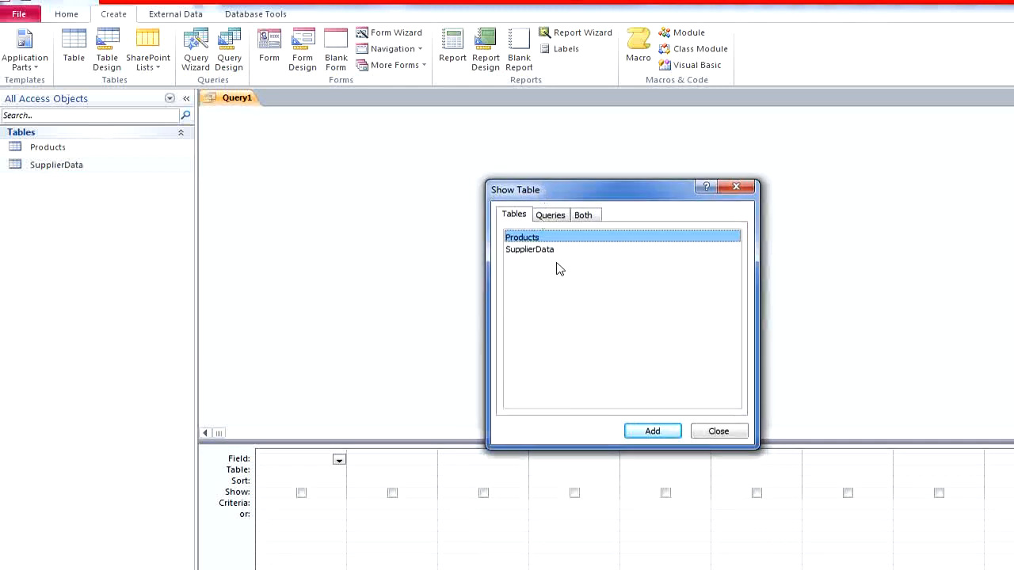
pyautogui.doubleClick(542, 238)
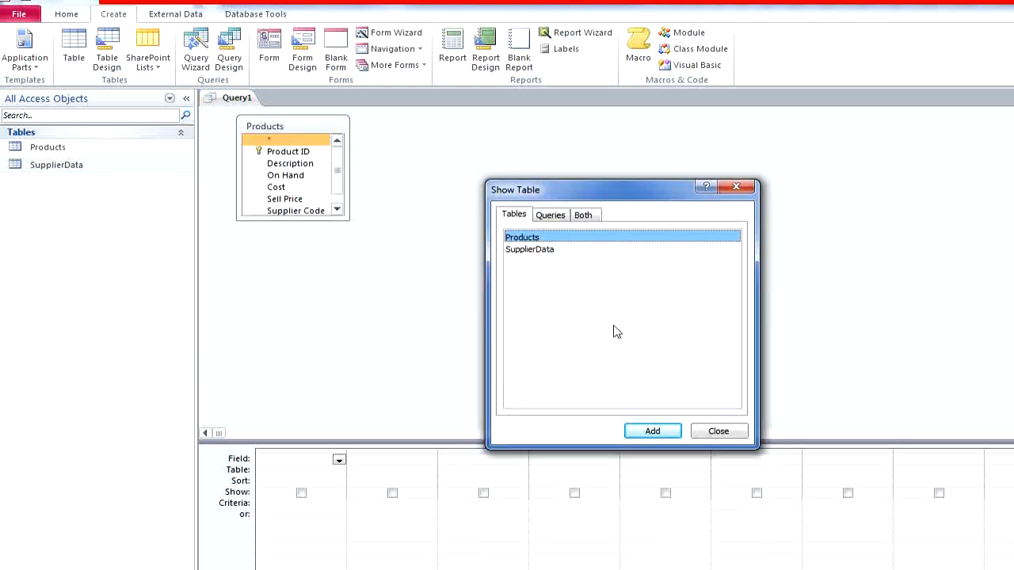
pyautogui.click(719, 433)
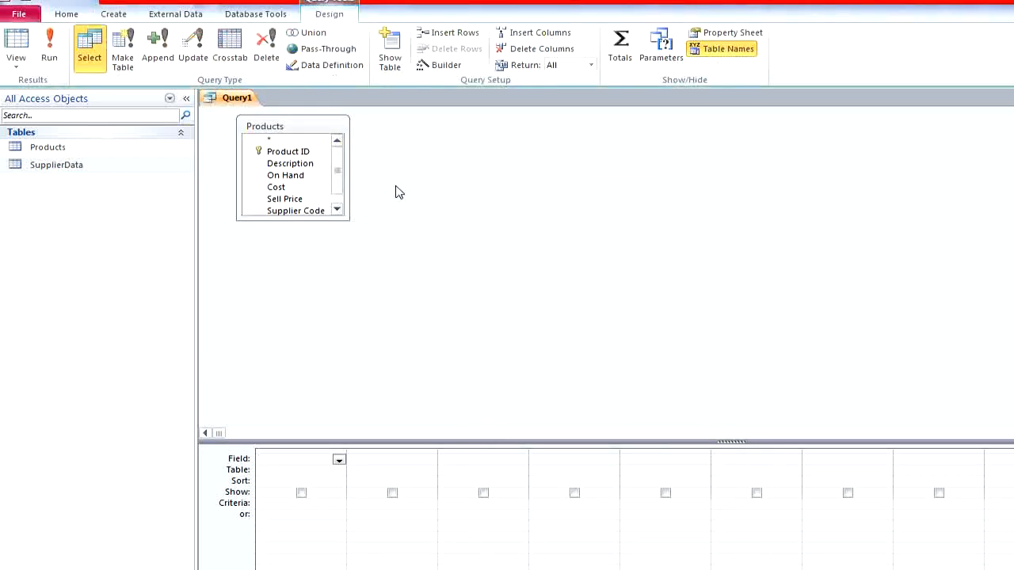
# - Add the Description and Sell Price fields to the query and run it
pyautogui.doubleClick(307, 164)
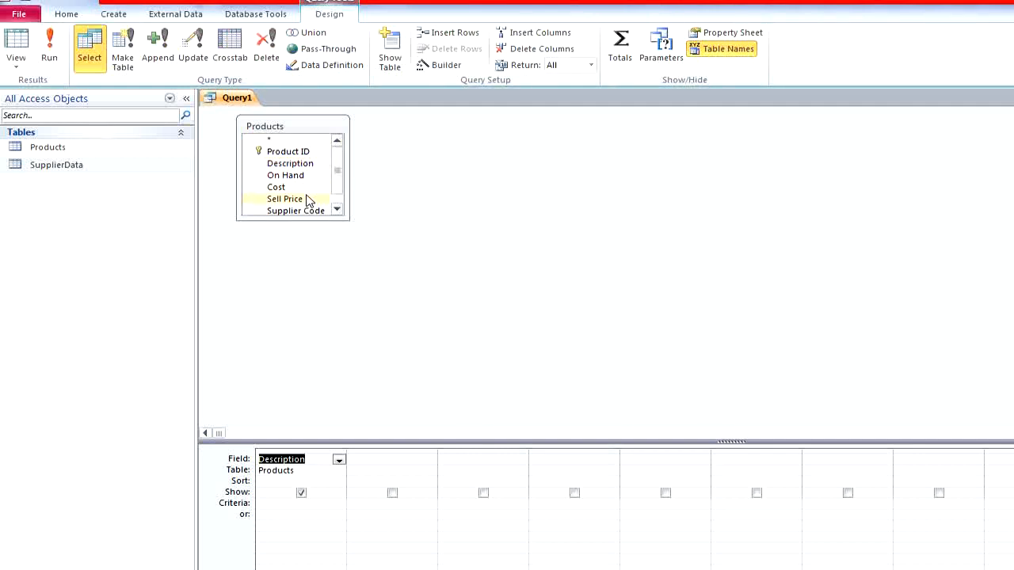
pyautogui.doubleClick(307, 199)
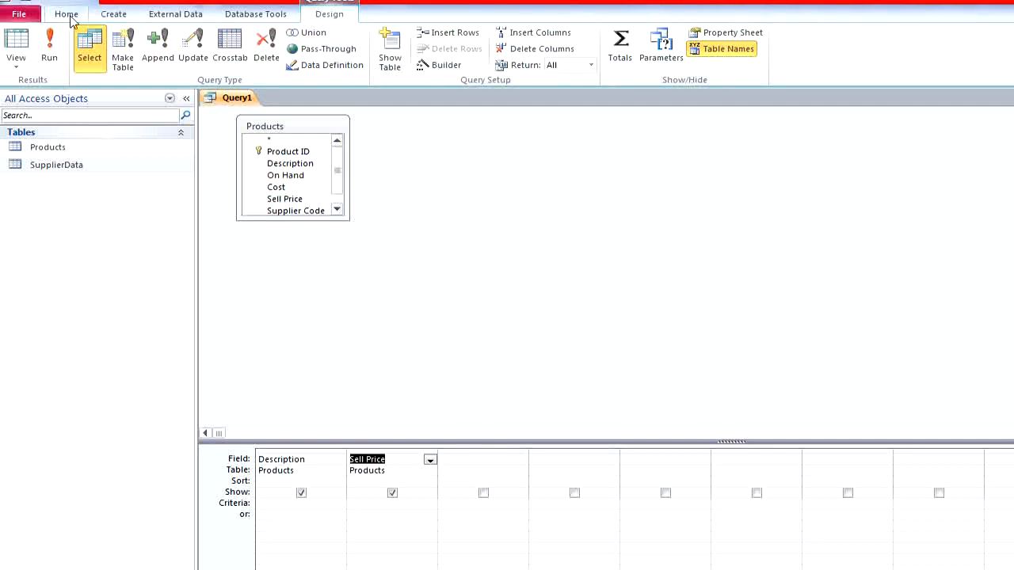
pyautogui.click(49, 46)
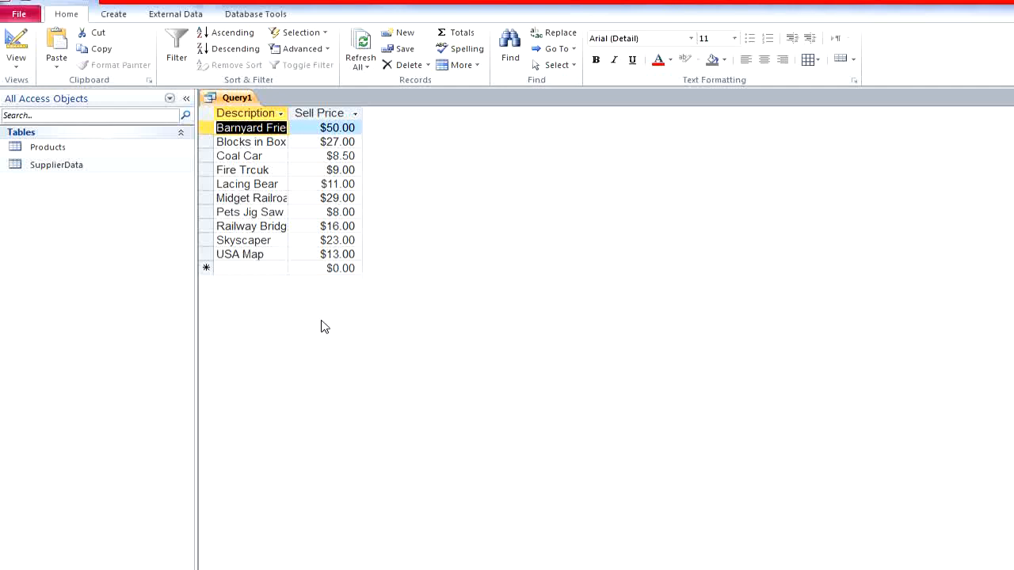
# - Sort the query by Sell Price in descending order and run it again
pyautogui.click(16, 43)
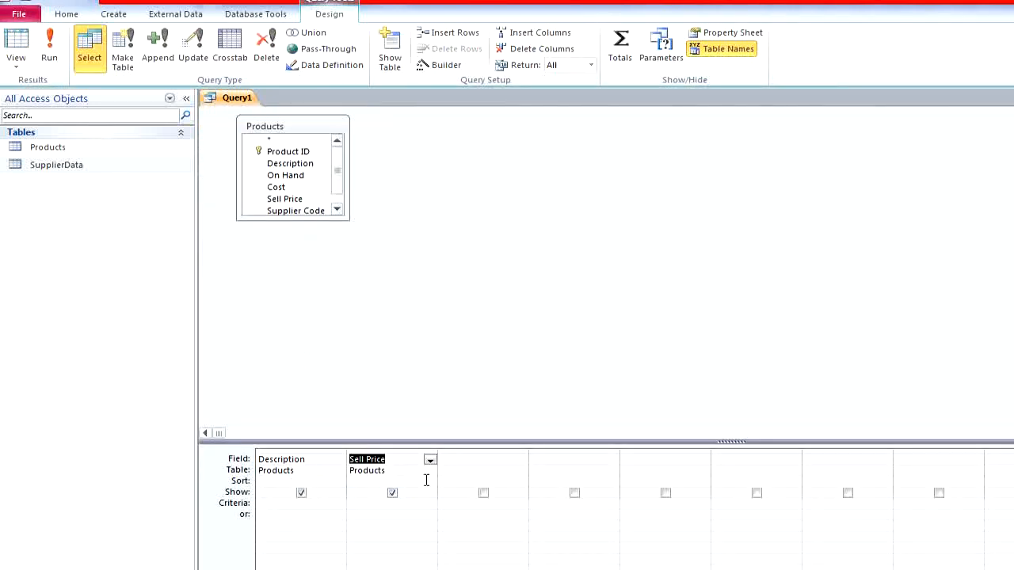
pyautogui.click(429, 481)
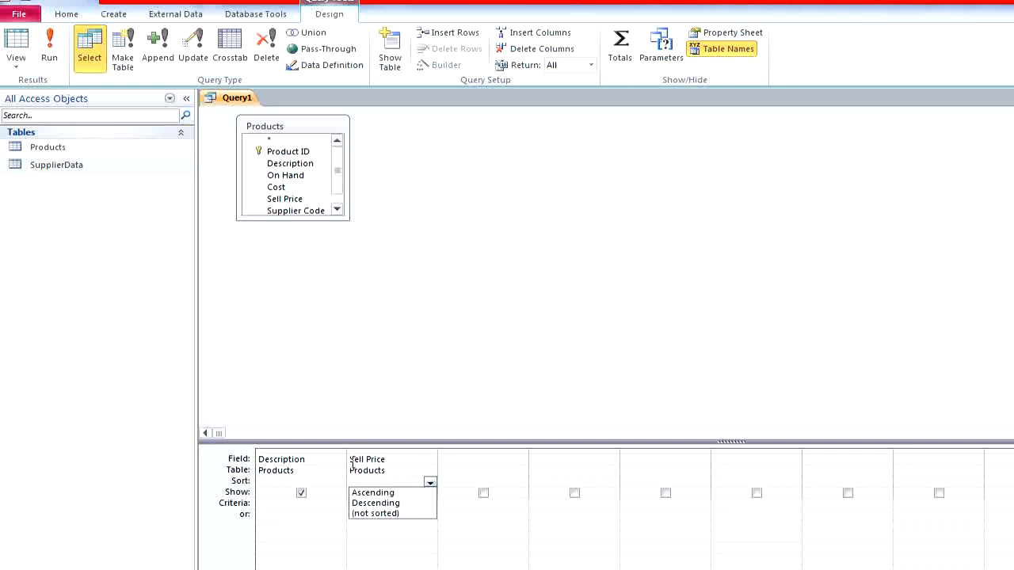
pyautogui.click(392, 503)
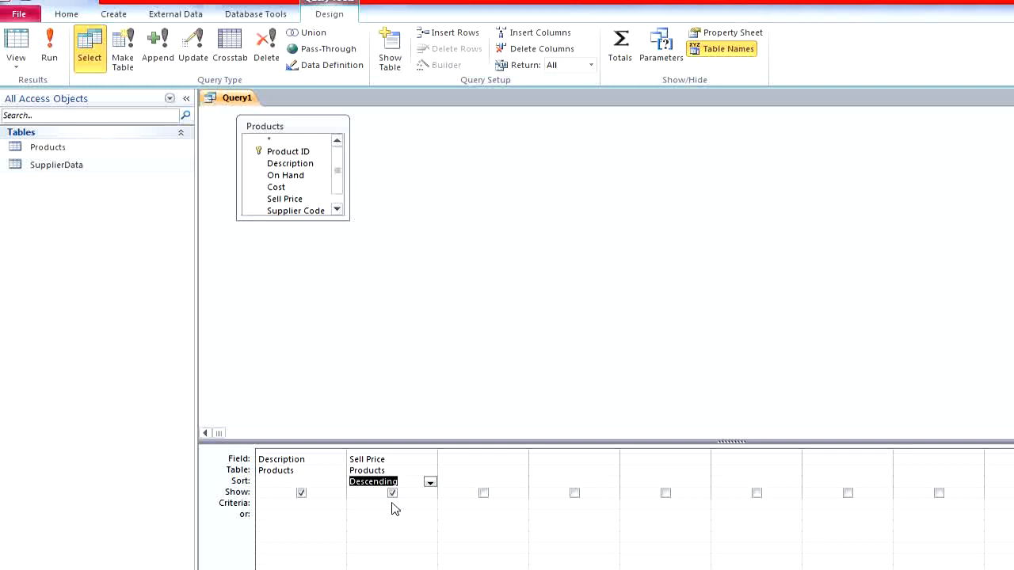
pyautogui.click(49, 47)
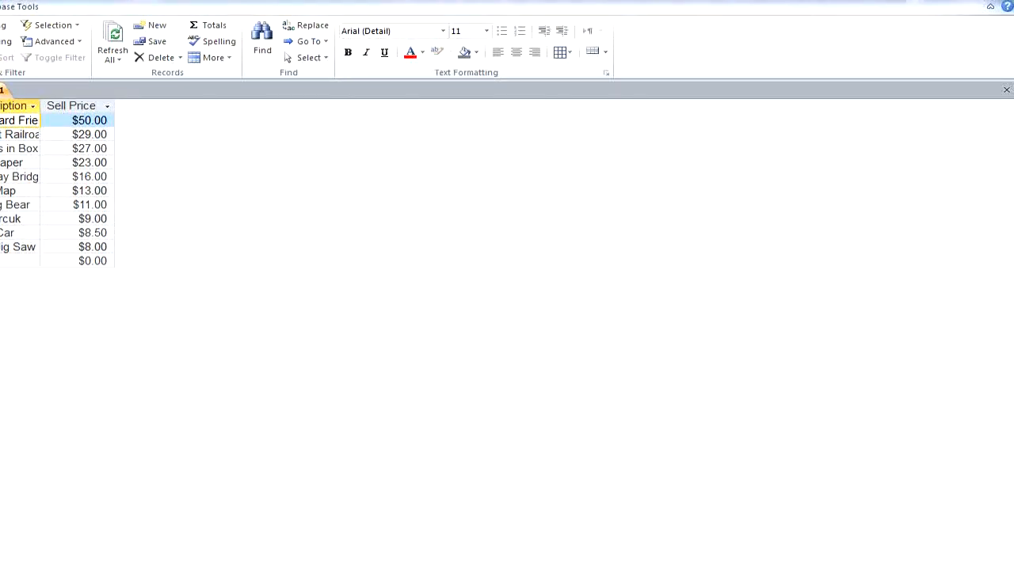
# - Close the price query and save it as Query1
pyautogui.click(1007, 90)
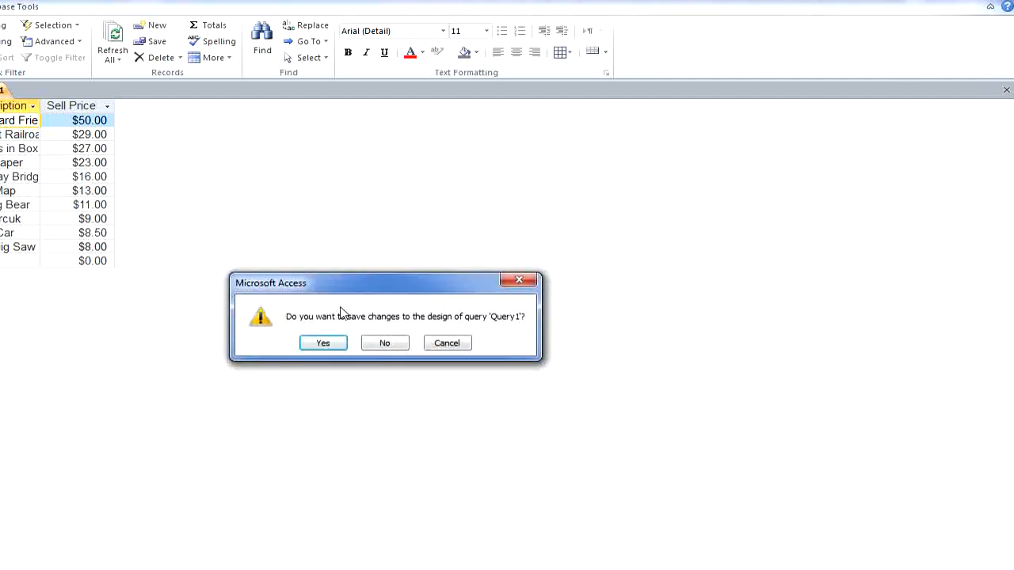
pyautogui.click(321, 343)
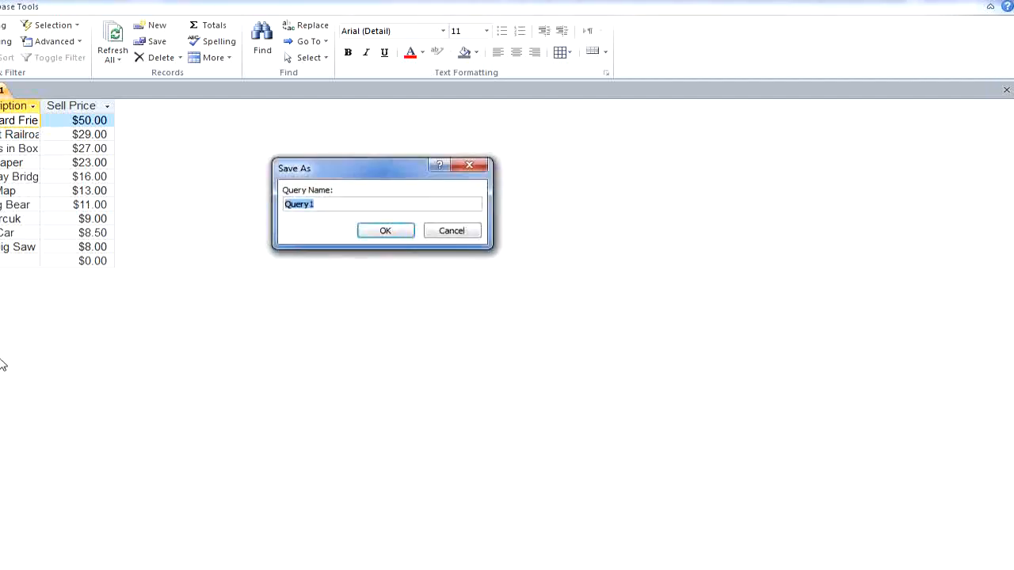
pyautogui.click(385, 231)
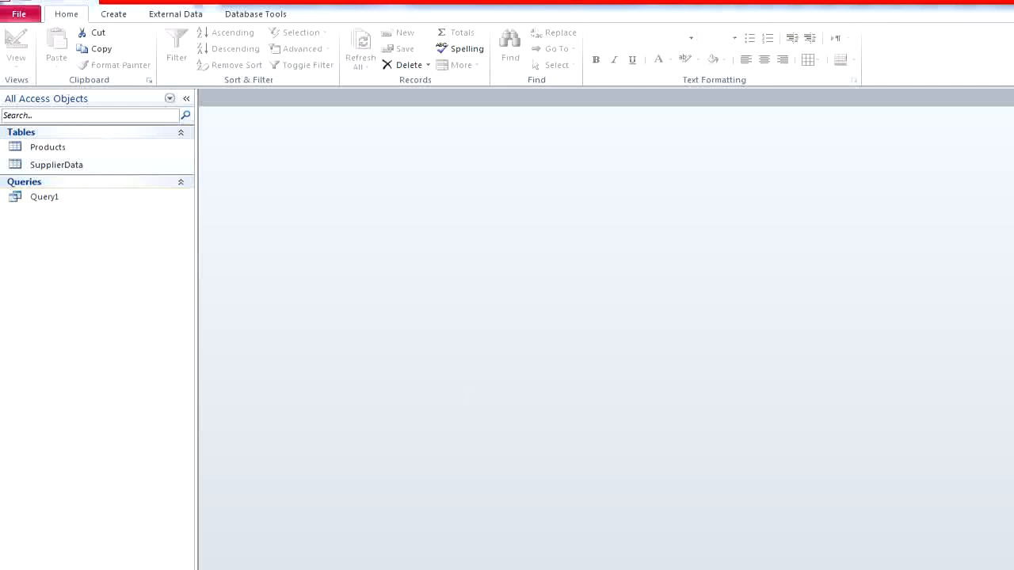
# - Check the Query 2 requirements in the browser, then start a new design query in Access based on the Products table
pyautogui.hotkey('alt', 'Tab')
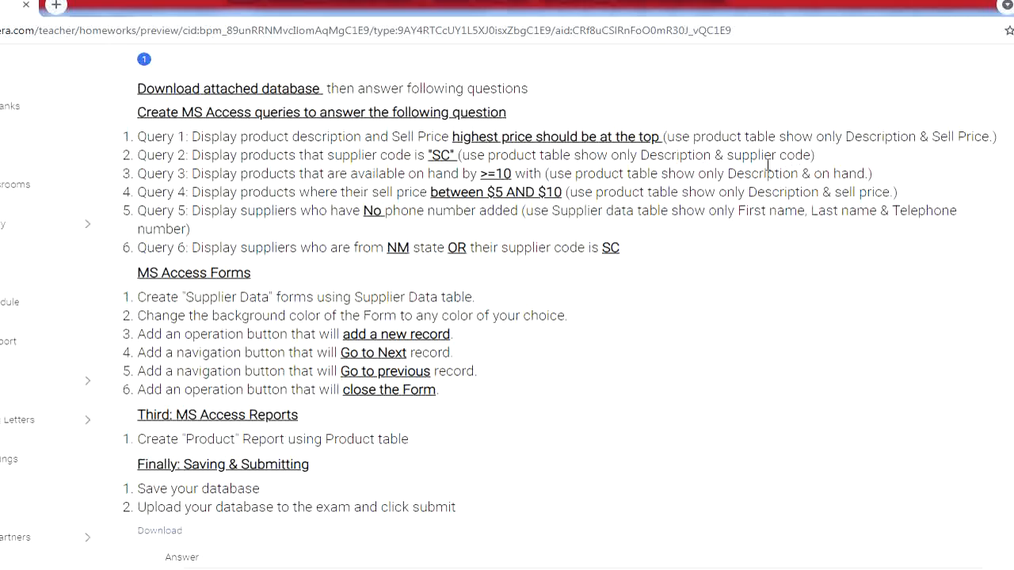
pyautogui.hotkey('alt', 'Tab')
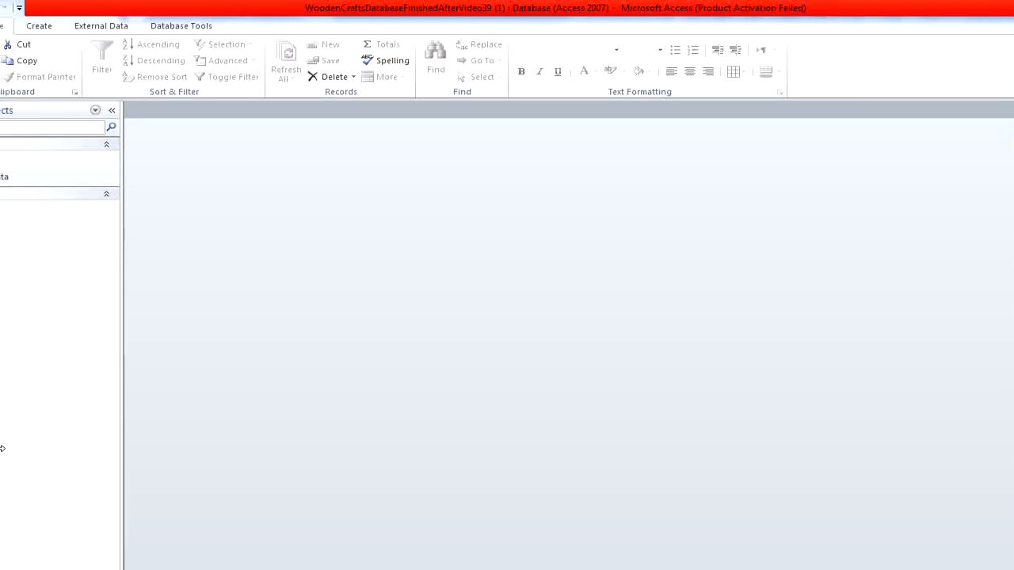
pyautogui.click(114, 28)
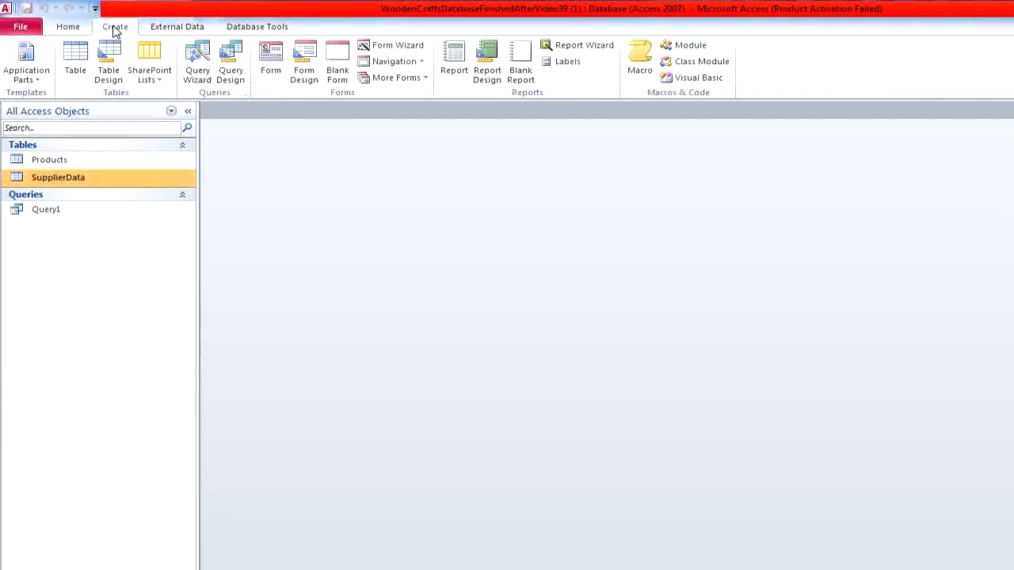
pyautogui.click(236, 72)
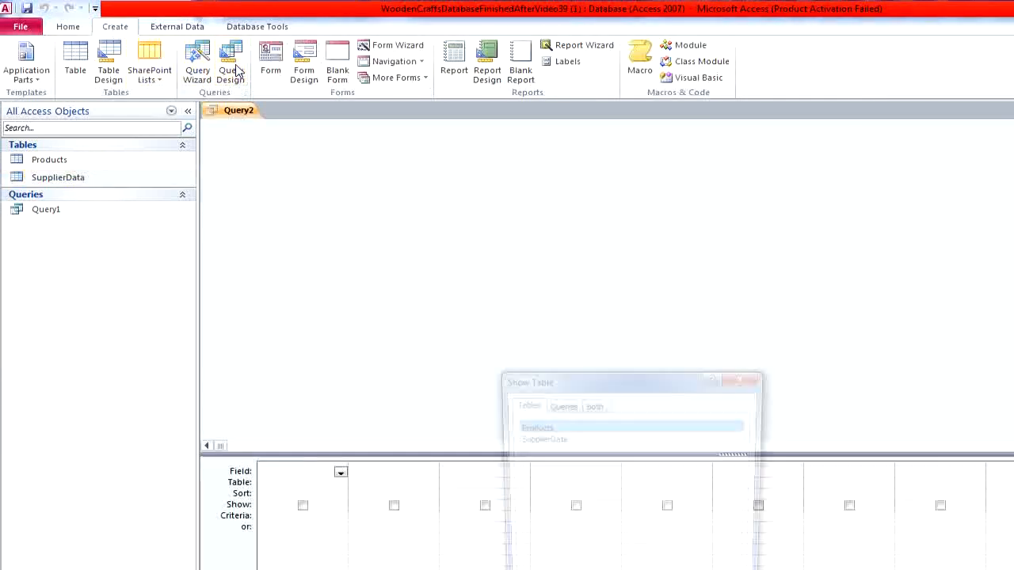
pyautogui.doubleClick(549, 431)
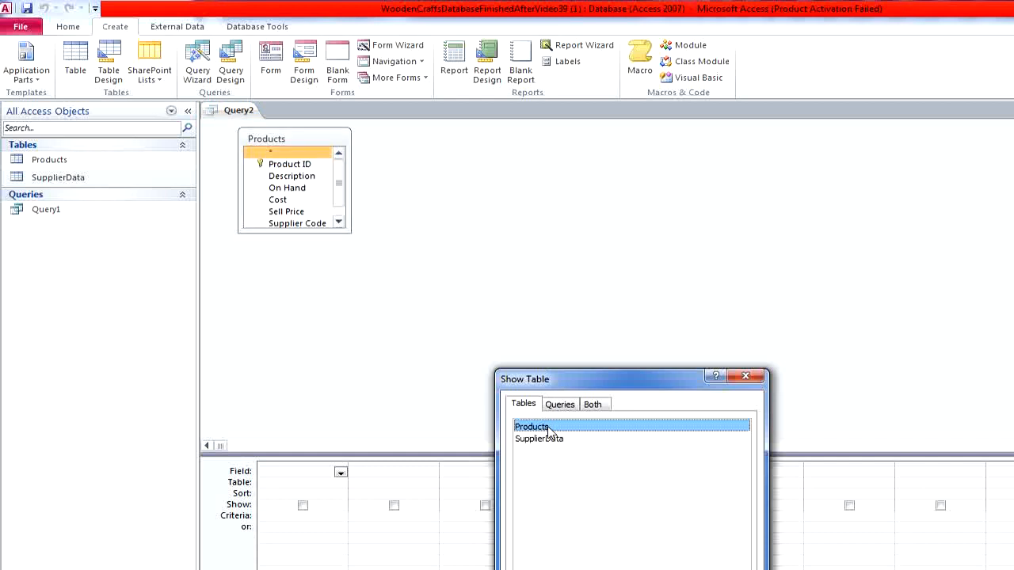
pyautogui.click(748, 376)
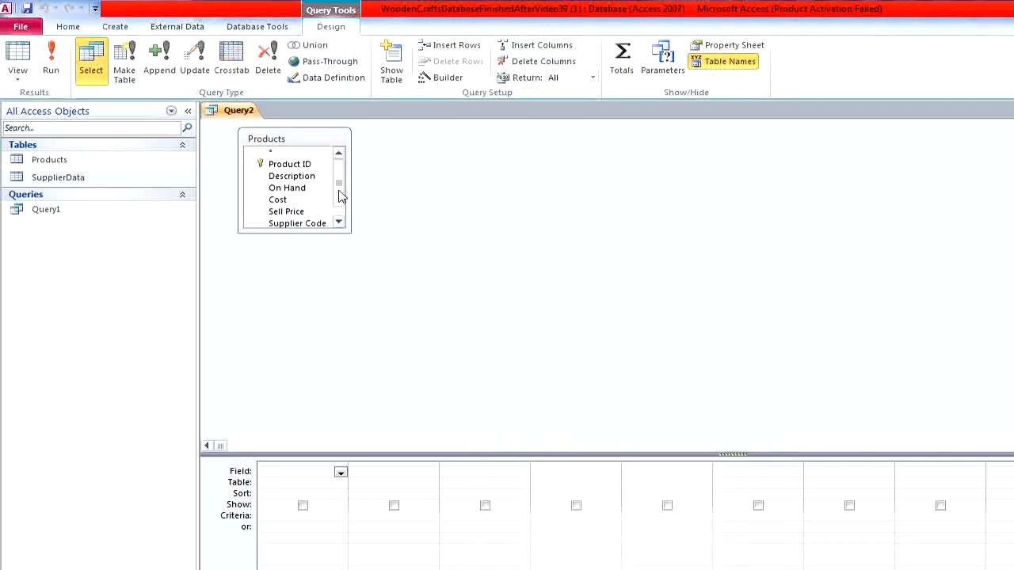
# - Add the Description and Supplier Code fields to the query, enlarging the Products field list to show every field
pyautogui.doubleClick(291, 176)
pyautogui.moveTo(351, 232); pyautogui.dragTo(428, 295)
pyautogui.doubleClick(321, 225)
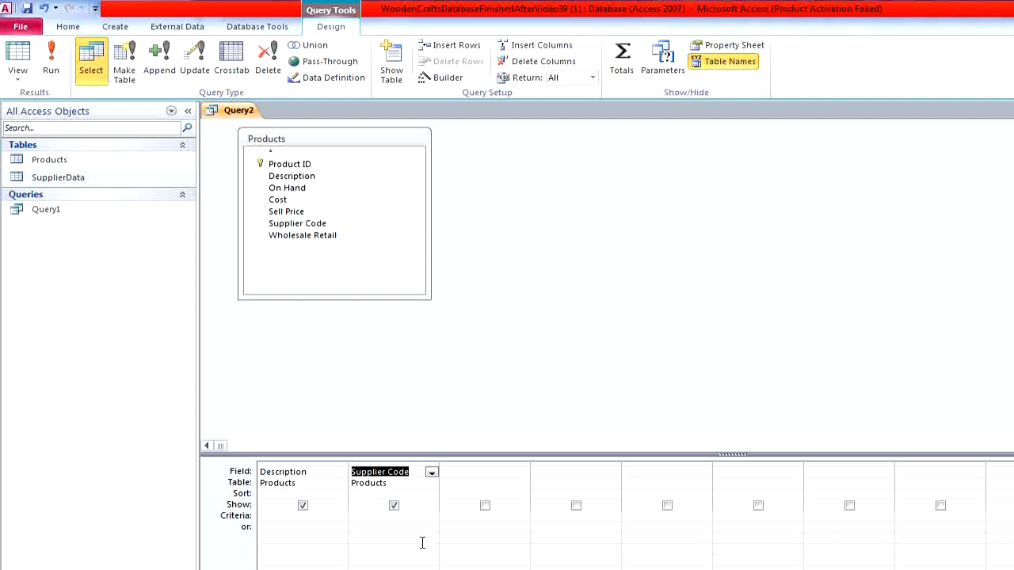
# - Set the Supplier Code criteria to "SC" and run the query
pyautogui.click(429, 512)
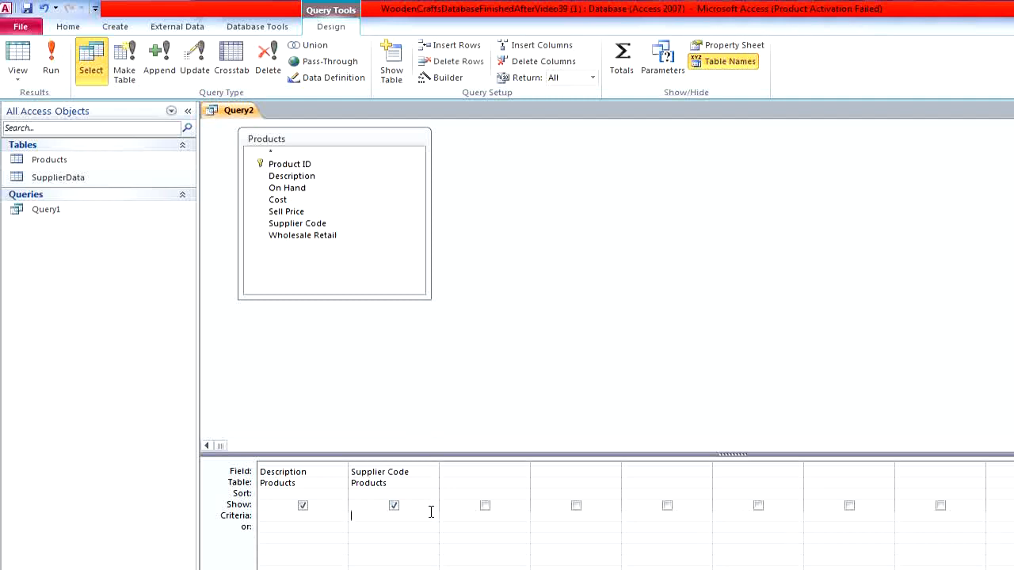
pyautogui.write('SC')
pyautogui.click(49, 53)
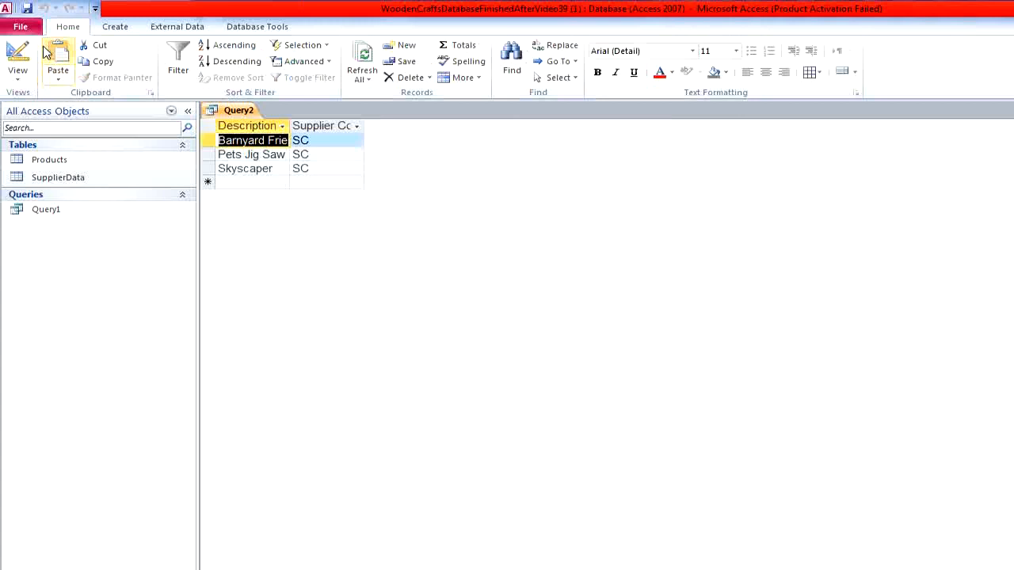
# - Widen the Description and Supplier Code columns to show their full contents, then close the query and save it as Query2
pyautogui.doubleClick(289, 125)
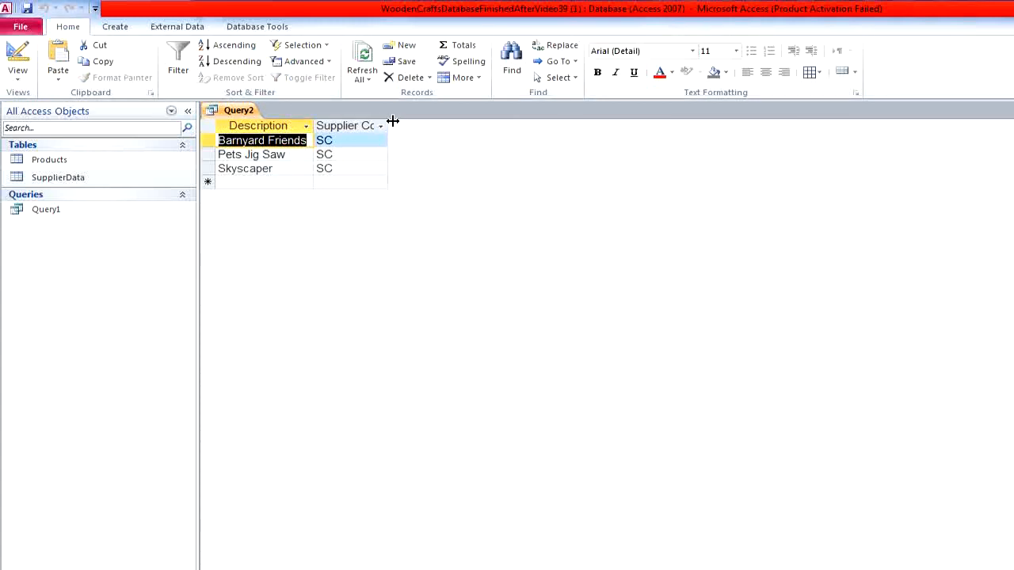
pyautogui.moveTo(388, 125); pyautogui.dragTo(445, 141)
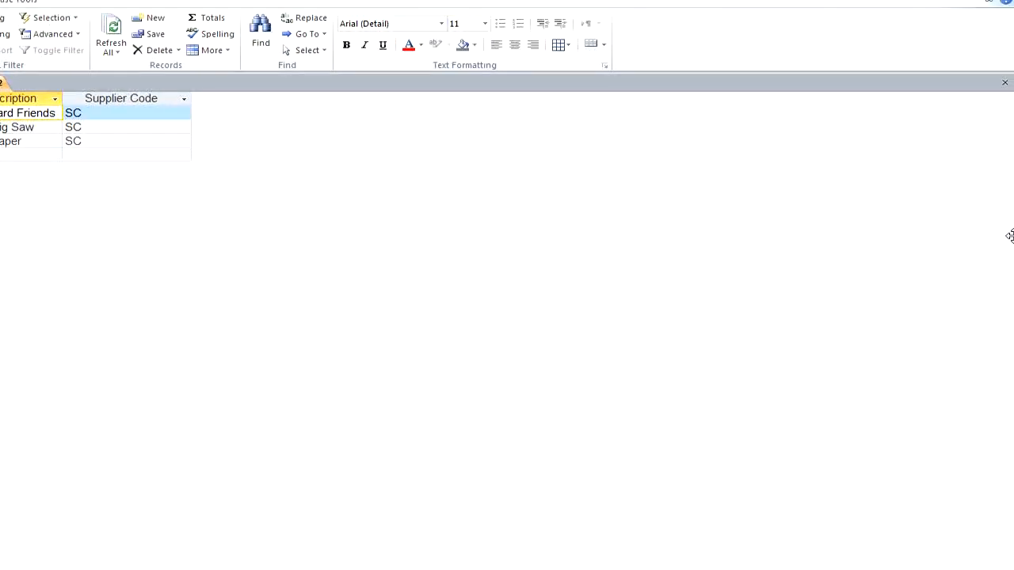
pyautogui.click(1005, 83)
pyautogui.click(313, 338)
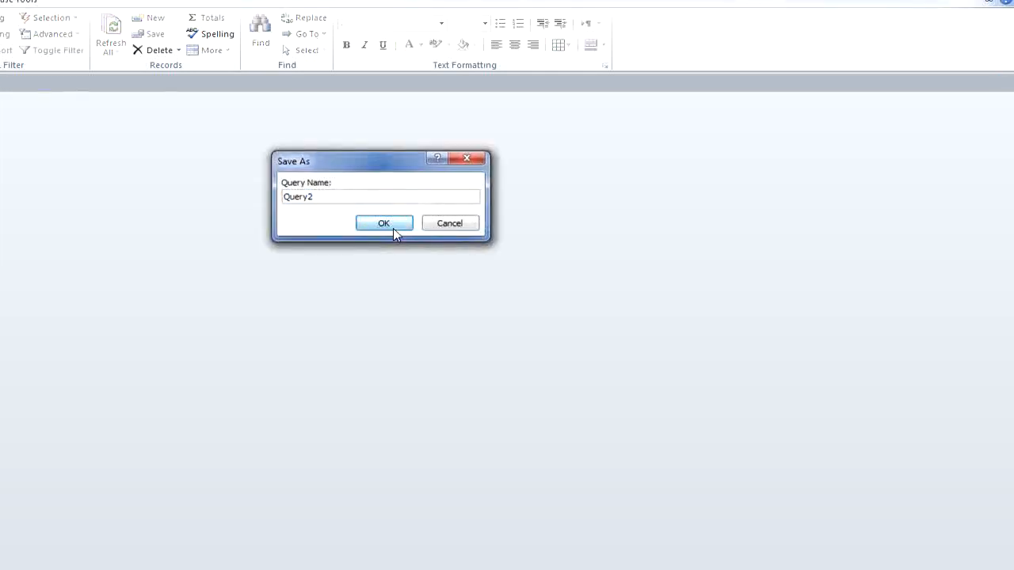
pyautogui.click(393, 228)
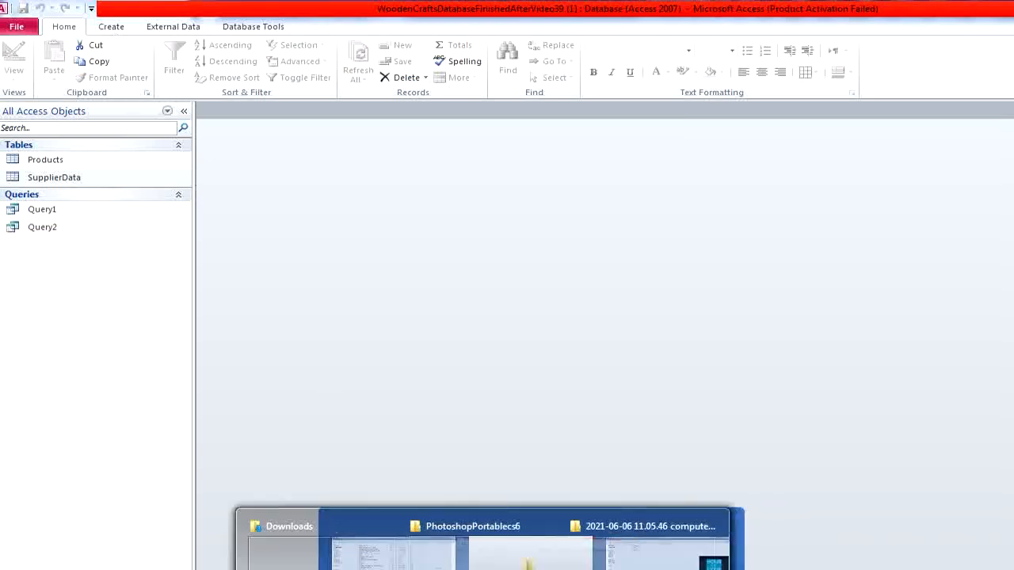
# - Check the Query 3 requirements in the browser, then start a new design query in Access based on the Products table
pyautogui.click(453, 568)
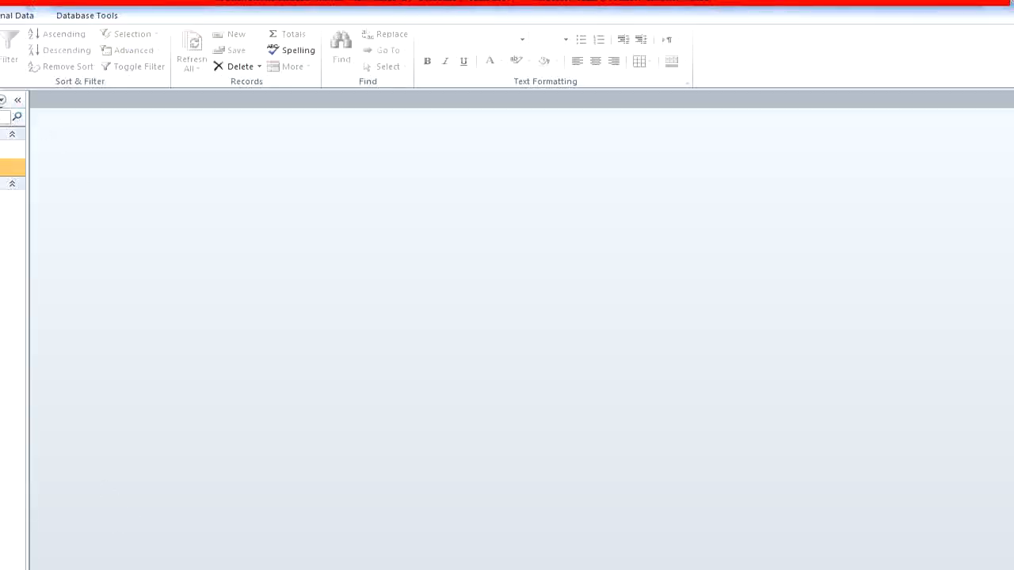
pyautogui.click(22, 31)
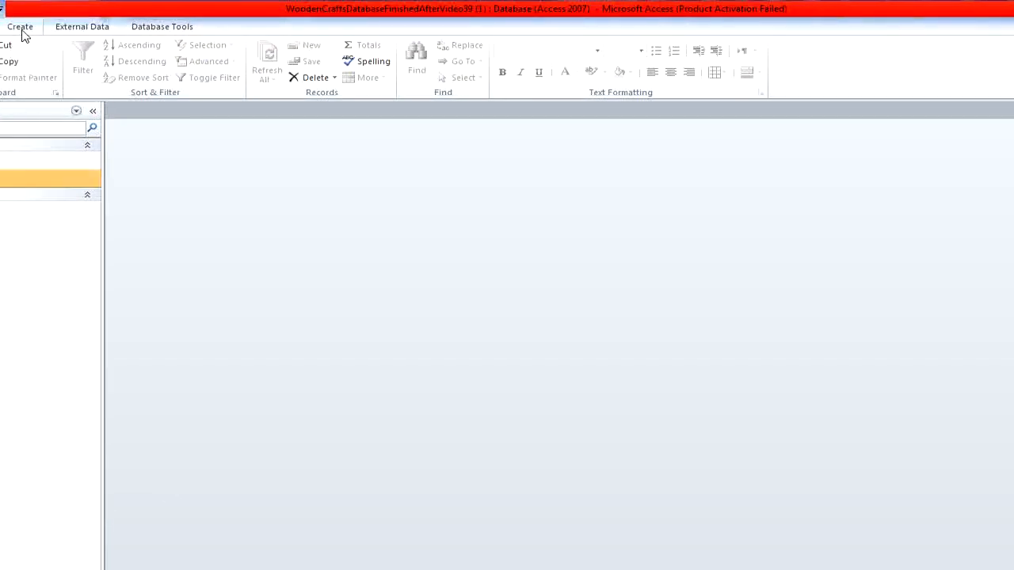
pyautogui.click(22, 31)
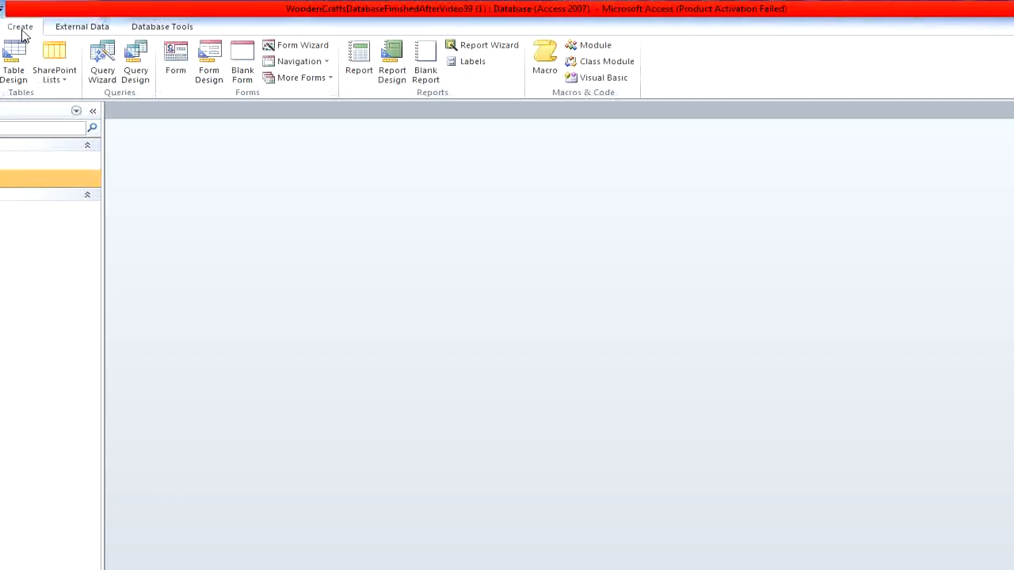
pyautogui.click(154, 81)
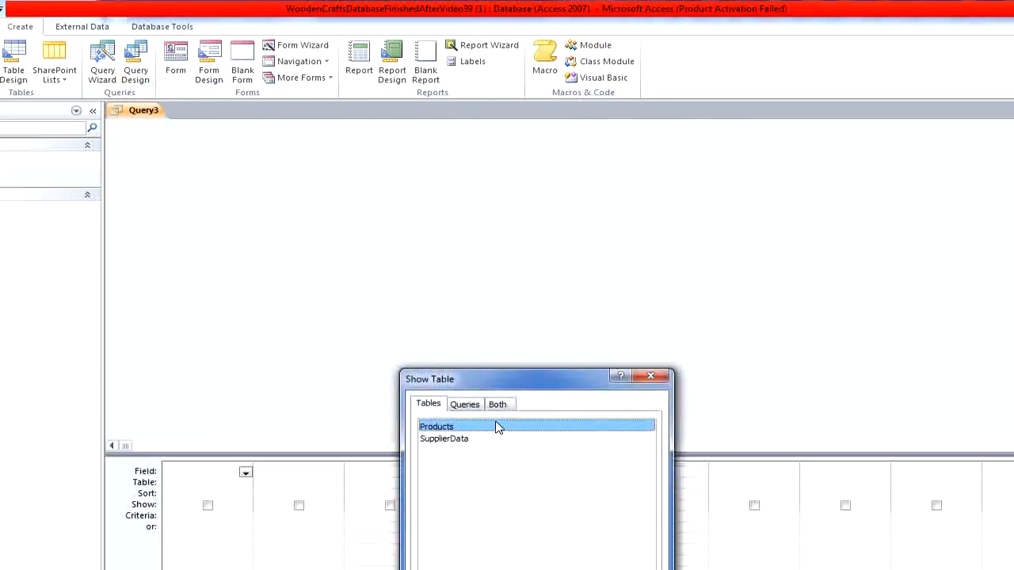
pyautogui.doubleClick(497, 428)
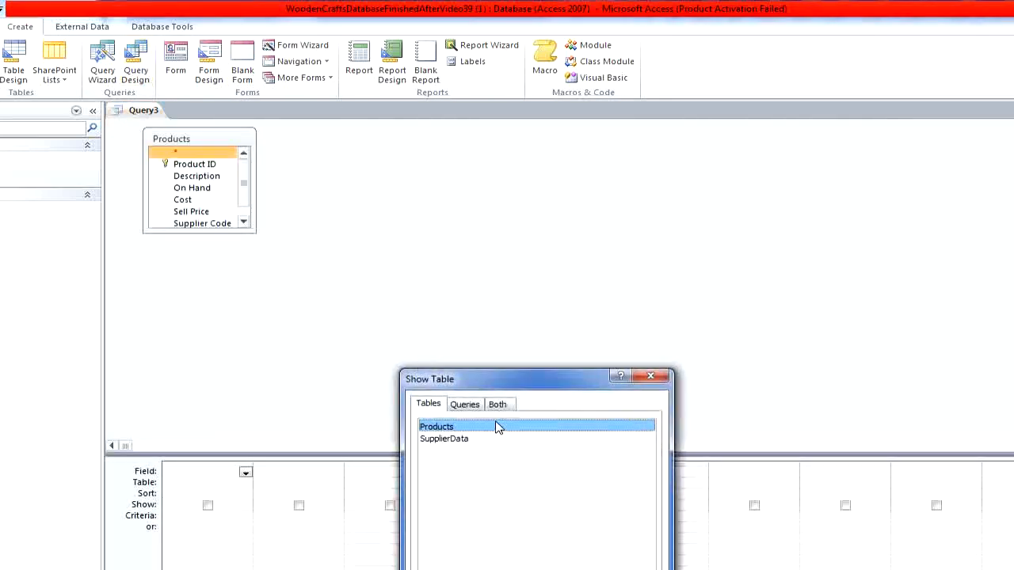
pyautogui.click(649, 376)
# - Add the Description and On Hand fields, set the On Hand criteria to >=10, and run the query
pyautogui.doubleClick(215, 176)
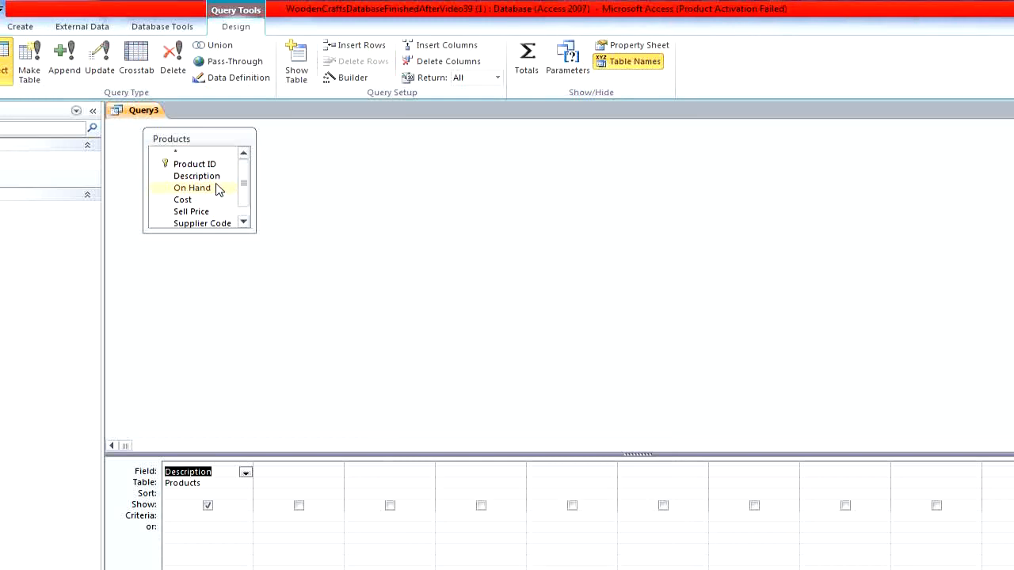
pyautogui.doubleClick(215, 188)
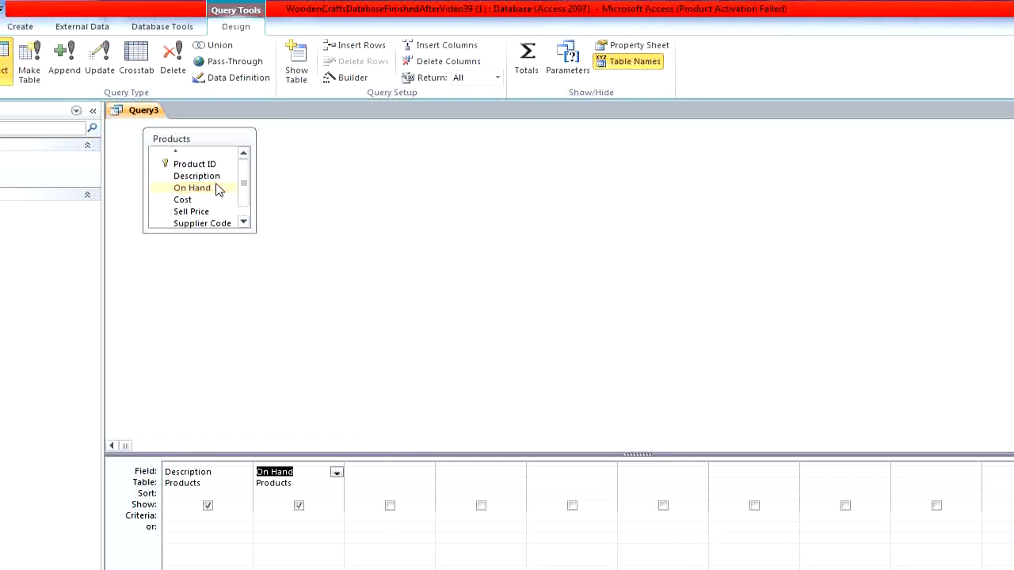
pyautogui.click(338, 514)
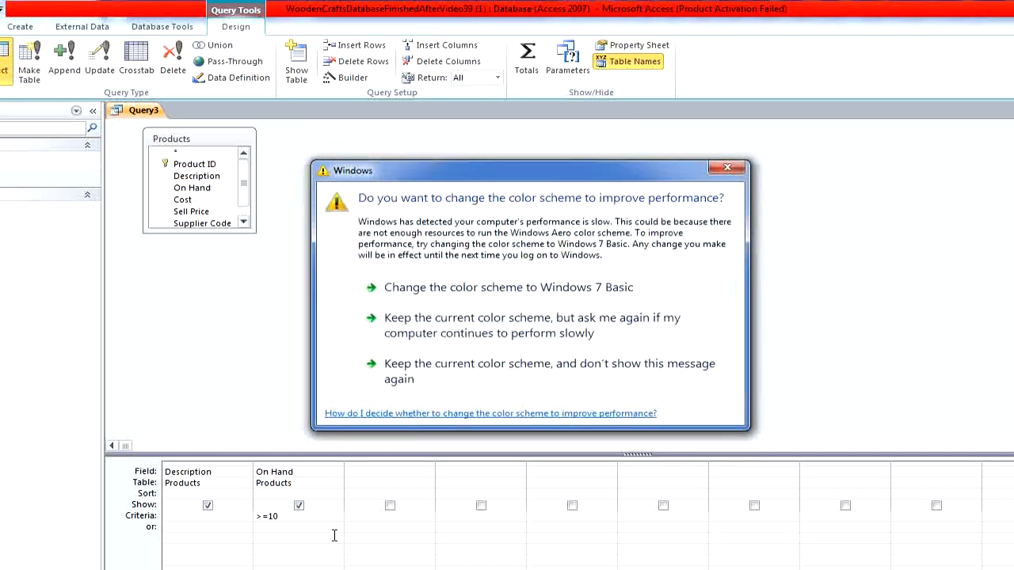
pyautogui.click(722, 169)
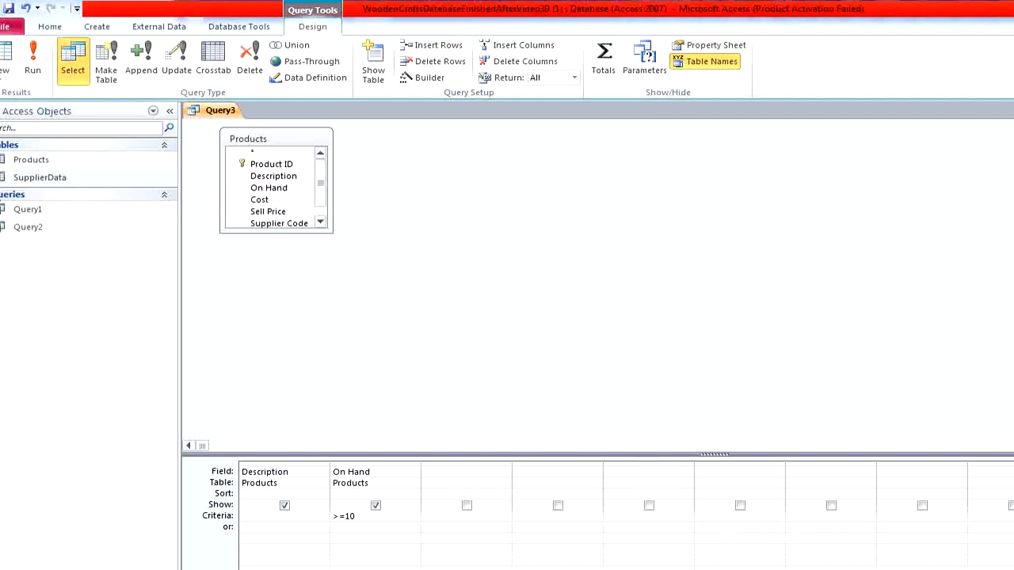
pyautogui.click(47, 66)
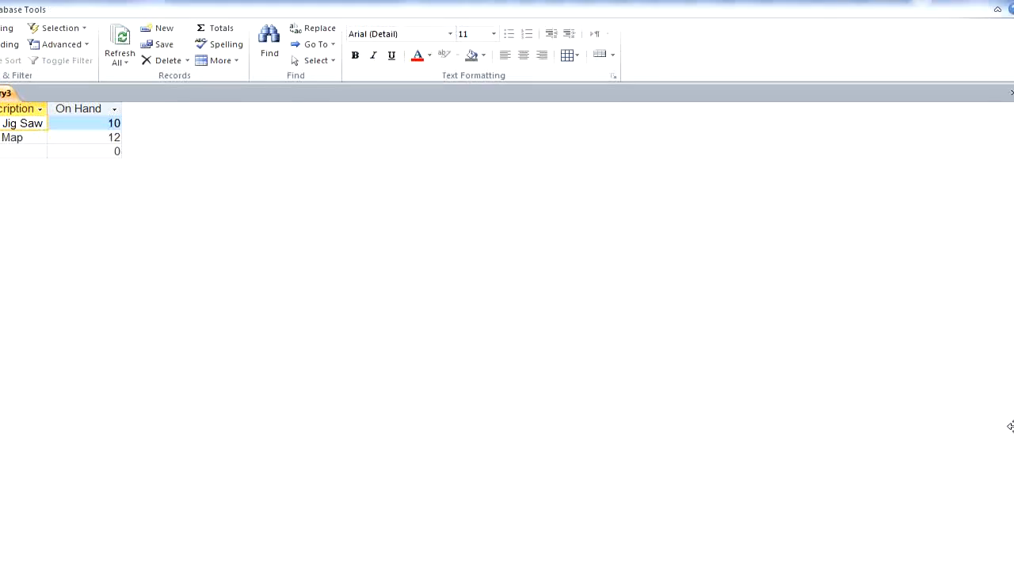
# - Close the On Hand query and save it as Query3
pyautogui.click(1005, 96)
pyautogui.click(322, 353)
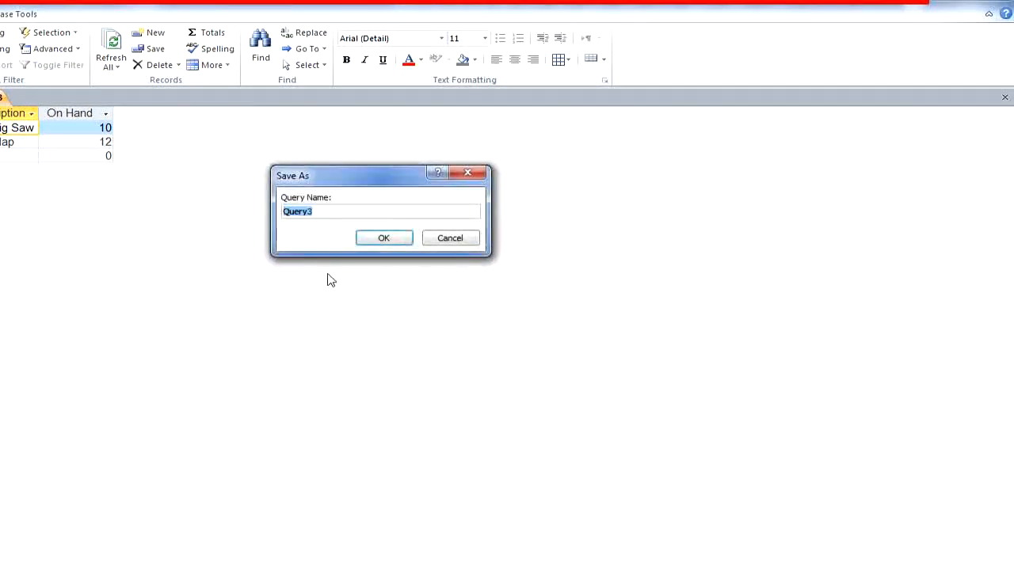
pyautogui.click(389, 240)
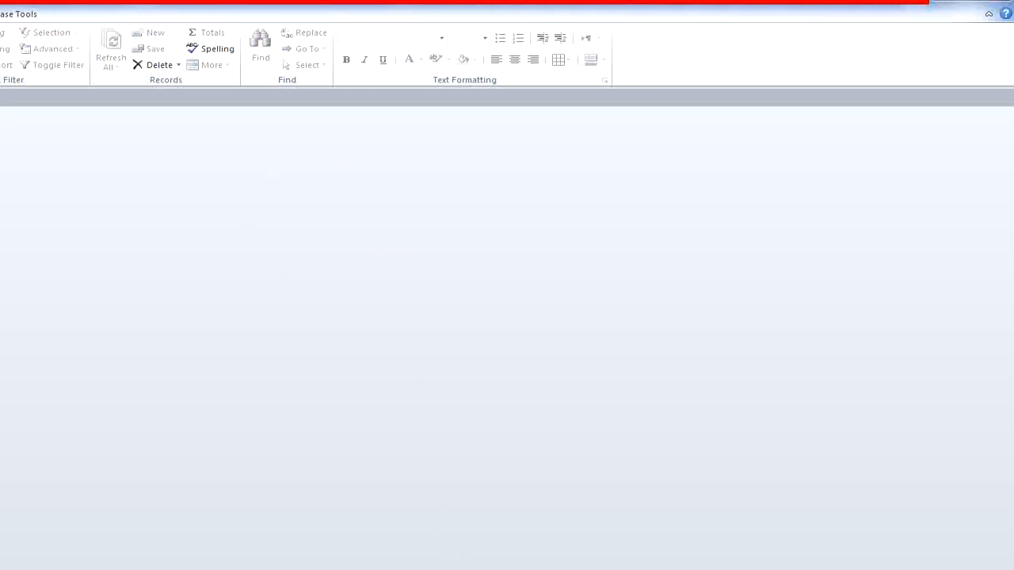
# - Check the Query 4 requirements in the browser, then create another design query in Access using the Products table
pyautogui.click(209, 569)
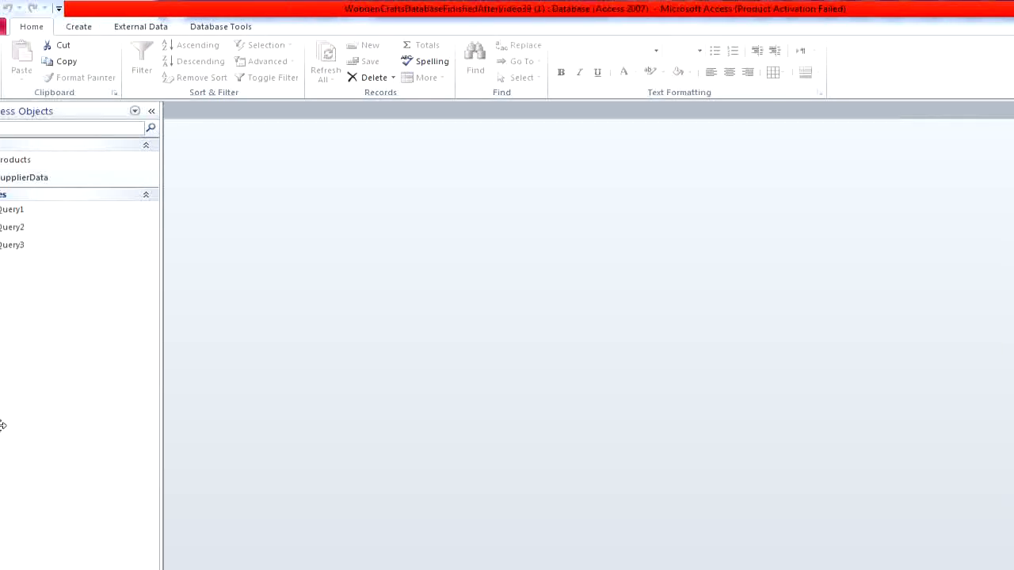
pyautogui.click(112, 29)
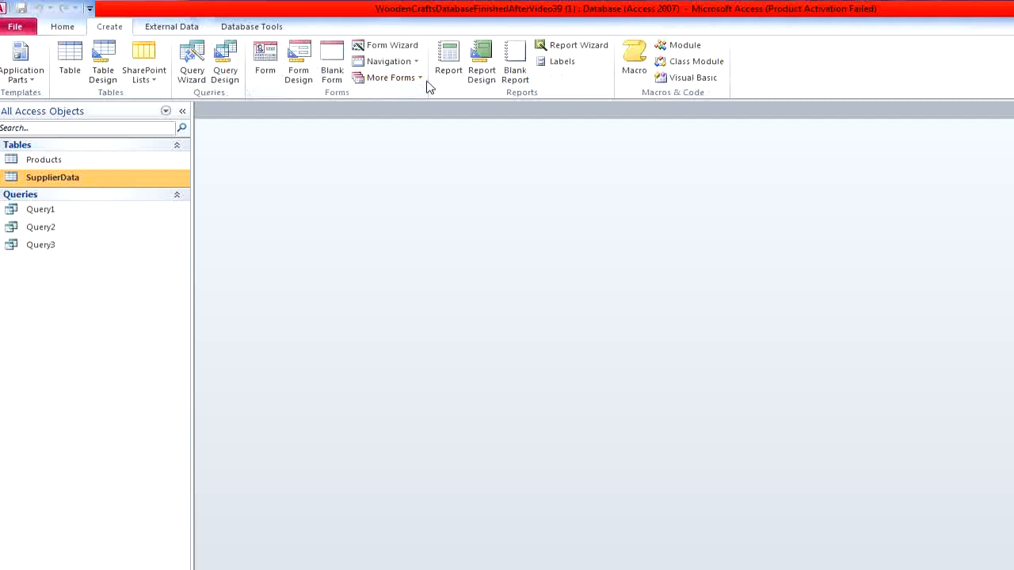
pyautogui.click(225, 68)
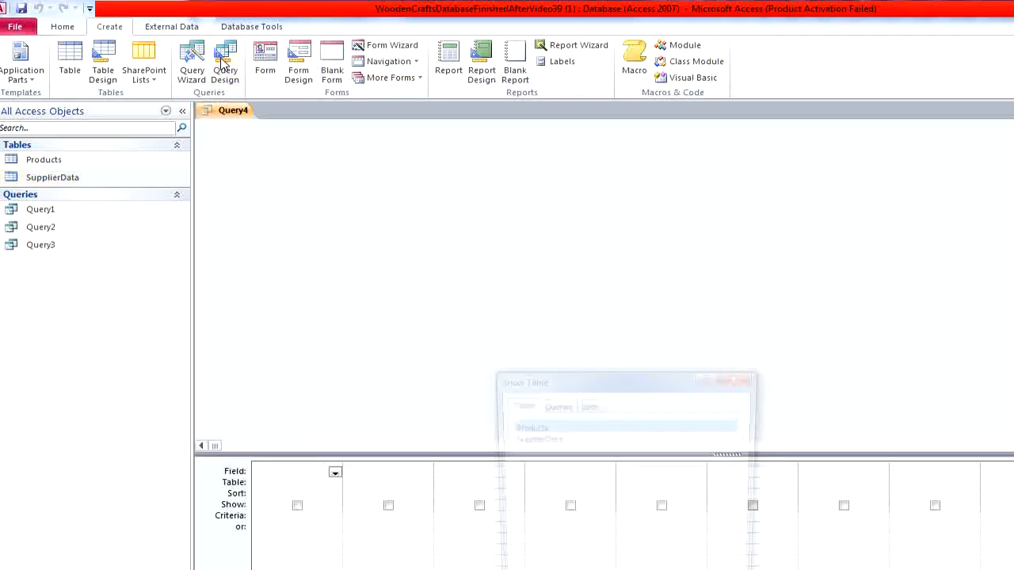
pyautogui.doubleClick(527, 427)
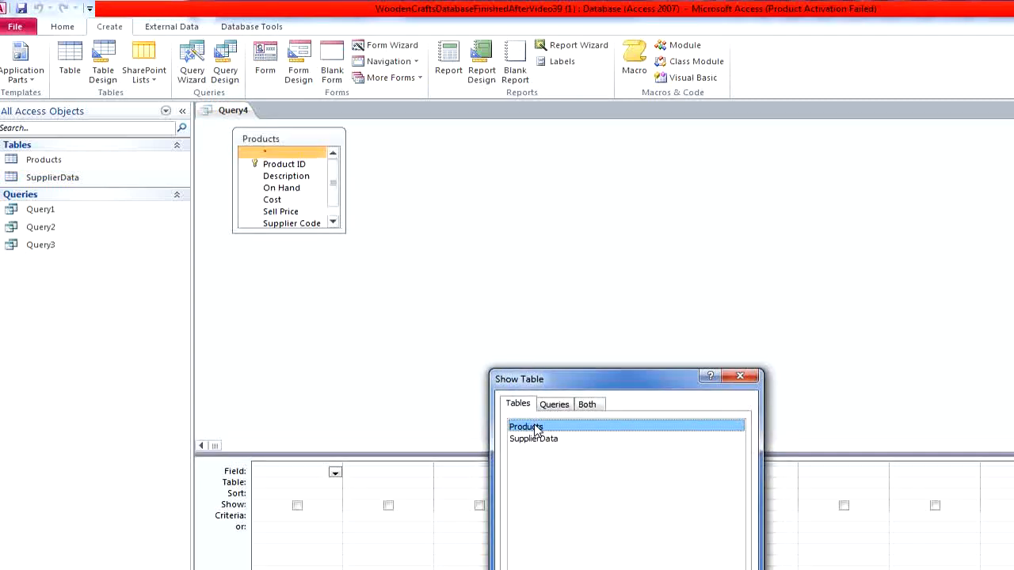
pyautogui.click(743, 376)
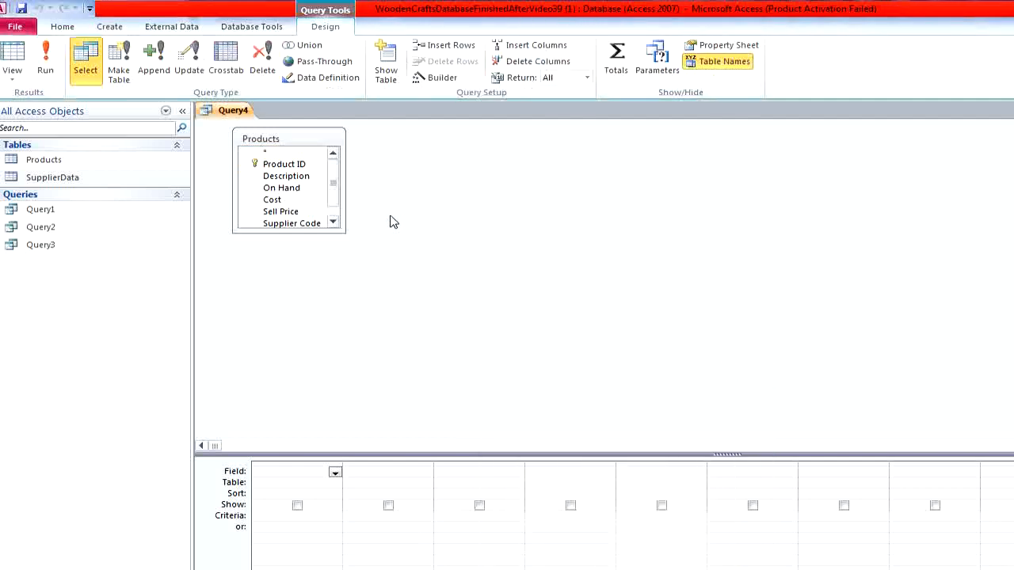
# - Add the Description and Sell Price fields to the query, enlarging the Products field list to show every field
pyautogui.doubleClick(286, 176)
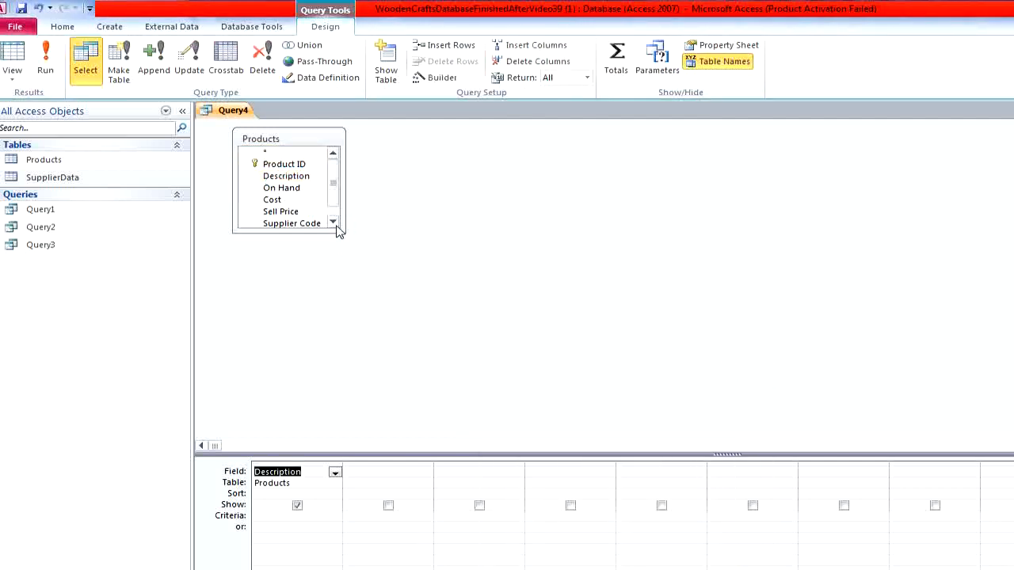
pyautogui.moveTo(344, 232); pyautogui.dragTo(423, 302)
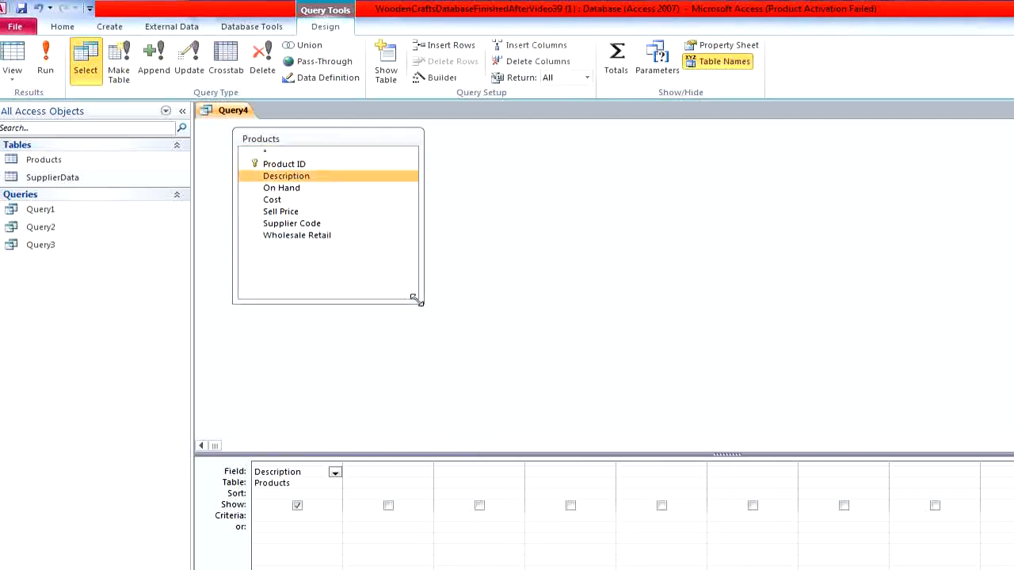
pyautogui.doubleClick(320, 211)
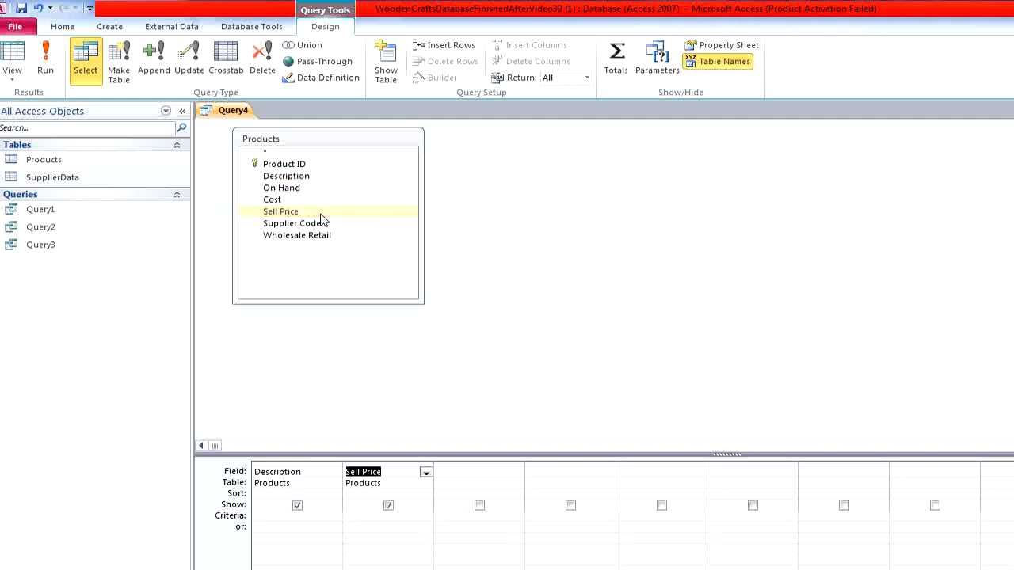
# - Set the Sell Price criteria to Between 5 And 10 and run the query
pyautogui.click(431, 522)
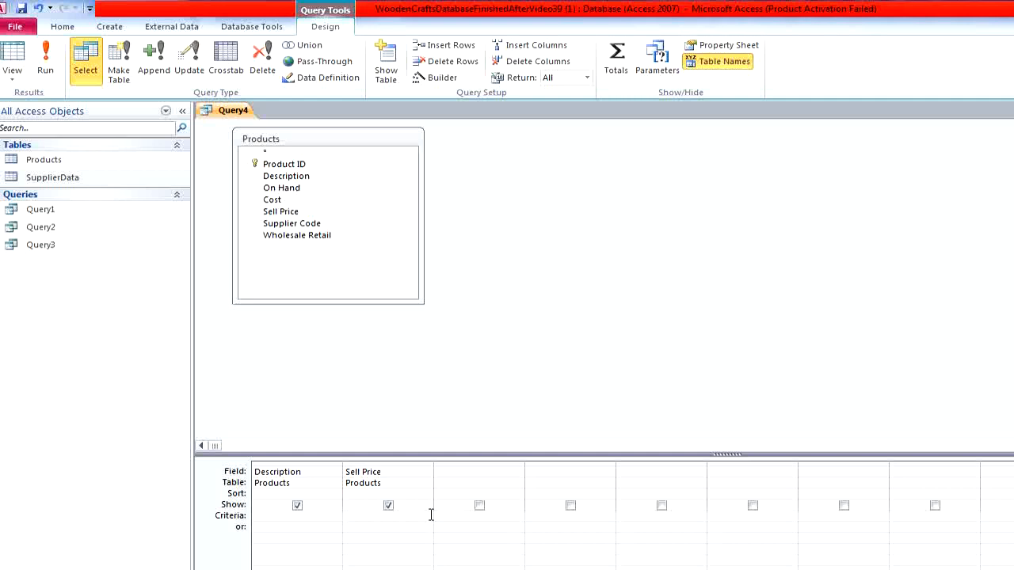
pyautogui.write('BETWEEN')
pyautogui.write('5 AN')
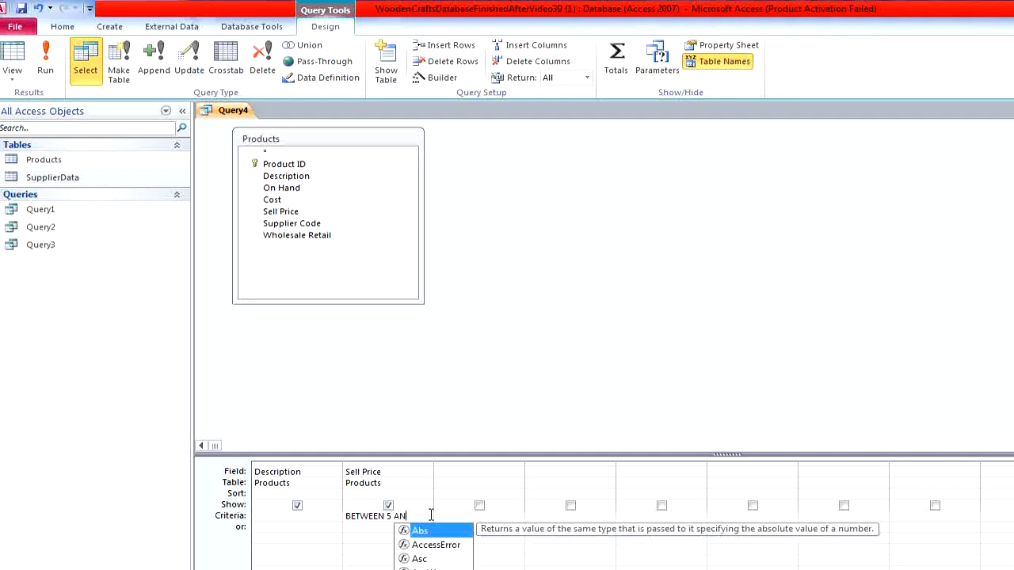
pyautogui.write('D 10')
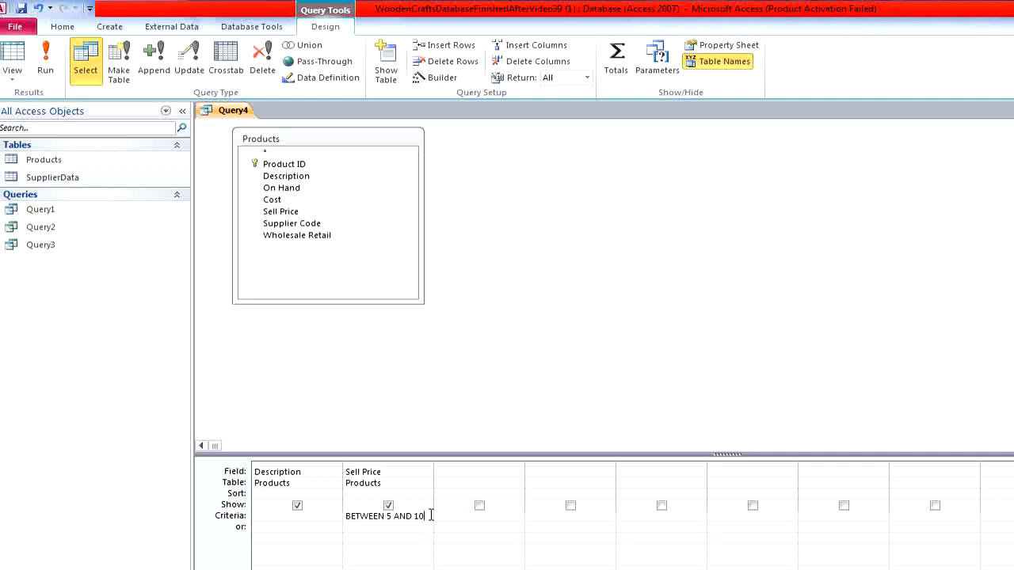
pyautogui.click(425, 527)
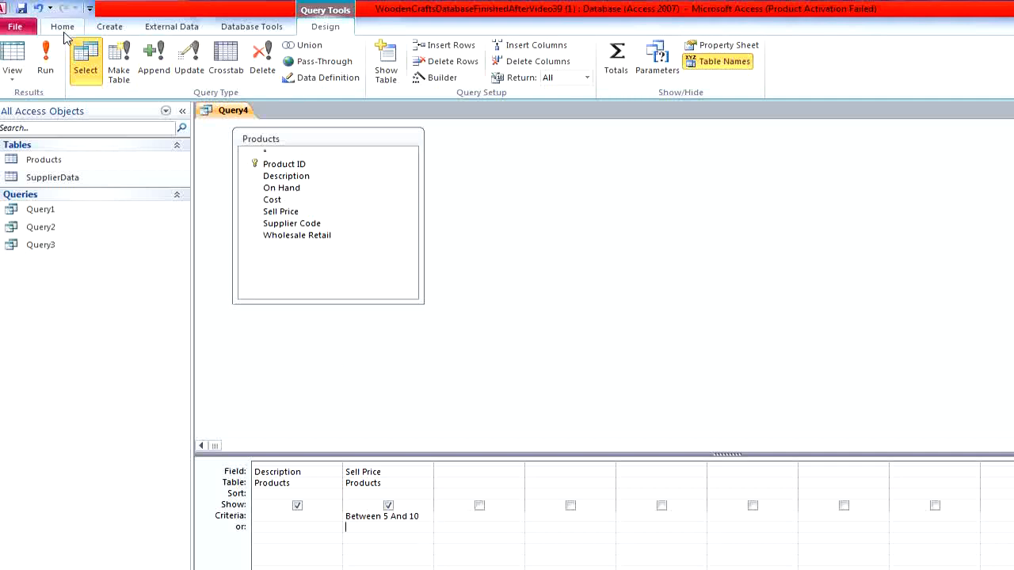
pyautogui.click(54, 57)
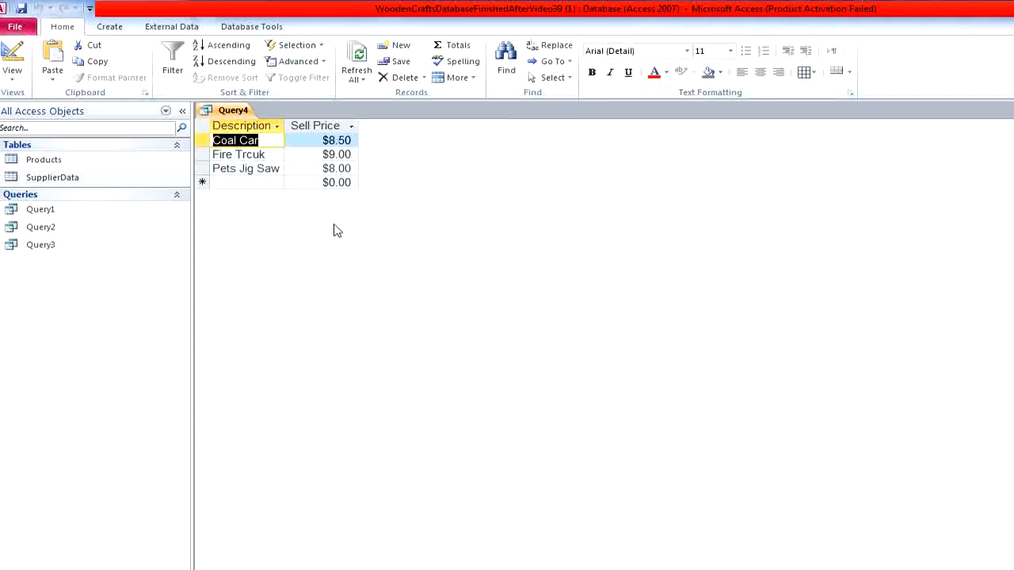
# - Return to the query's design to review the Sell Price criteria, dismiss the Windows color scheme message, and run the query again
pyautogui.click(13, 62)
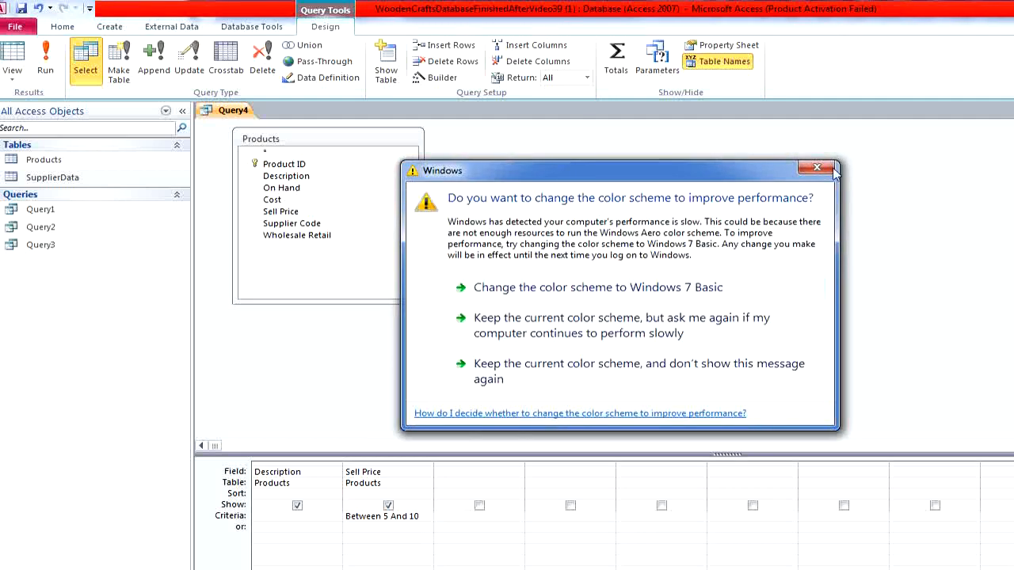
pyautogui.click(831, 169)
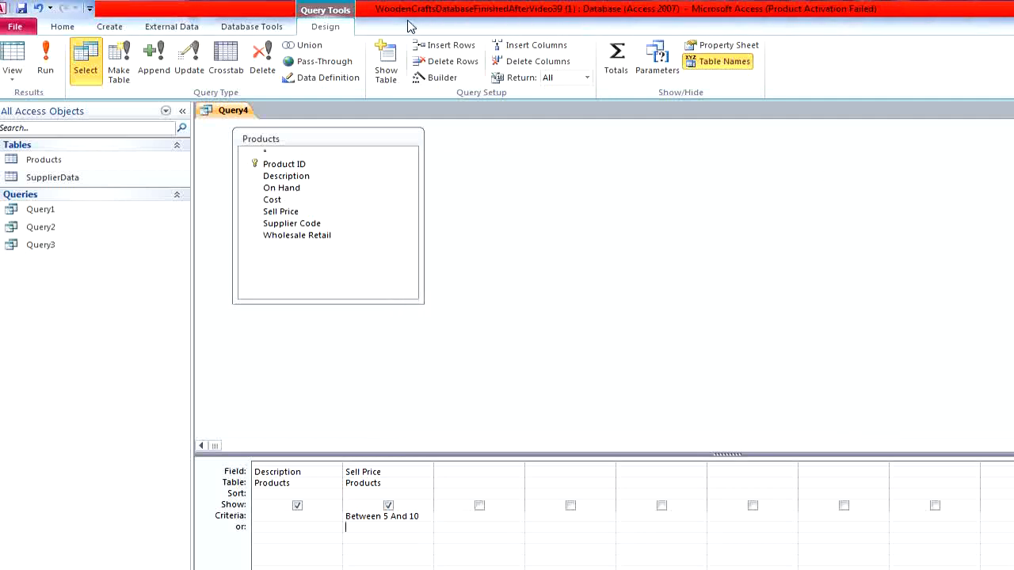
pyautogui.click(50, 68)
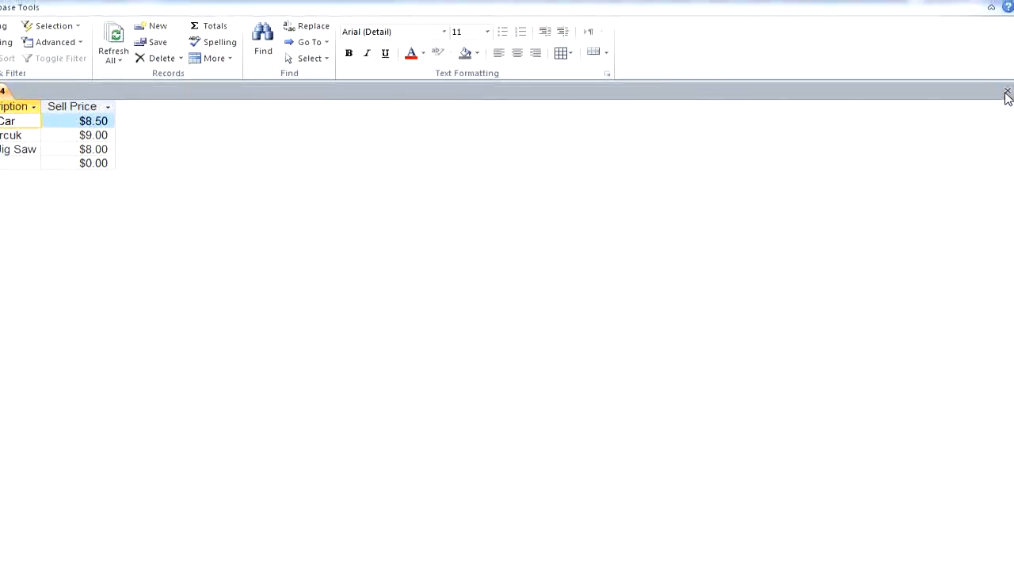
# - Close the Sell Price range query, saving it as Query4, and switch to the exam questions in the browser
pyautogui.click(1007, 91)
pyautogui.click(323, 343)
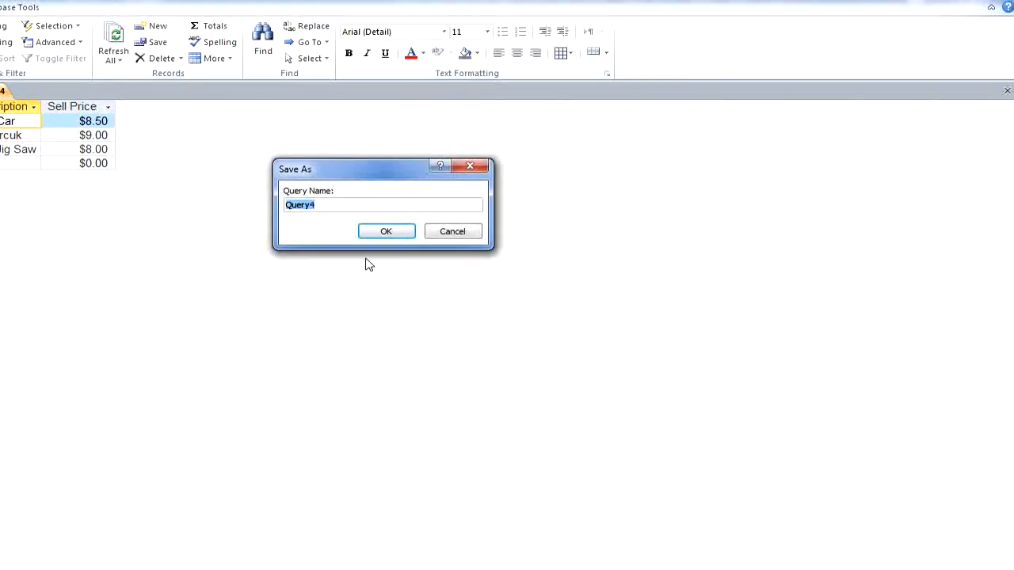
pyautogui.click(389, 230)
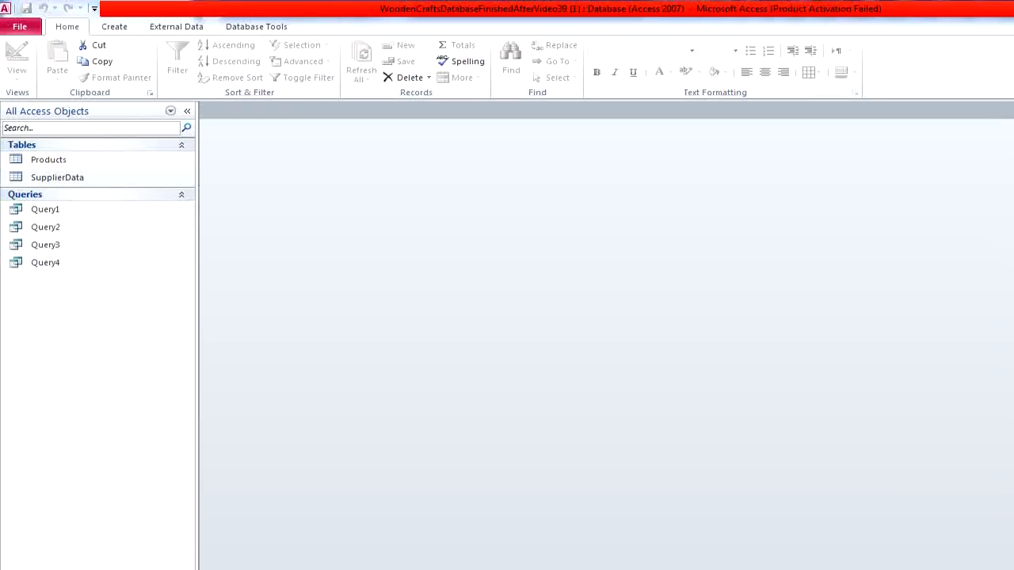
pyautogui.hotkey('alt', 'Tab')
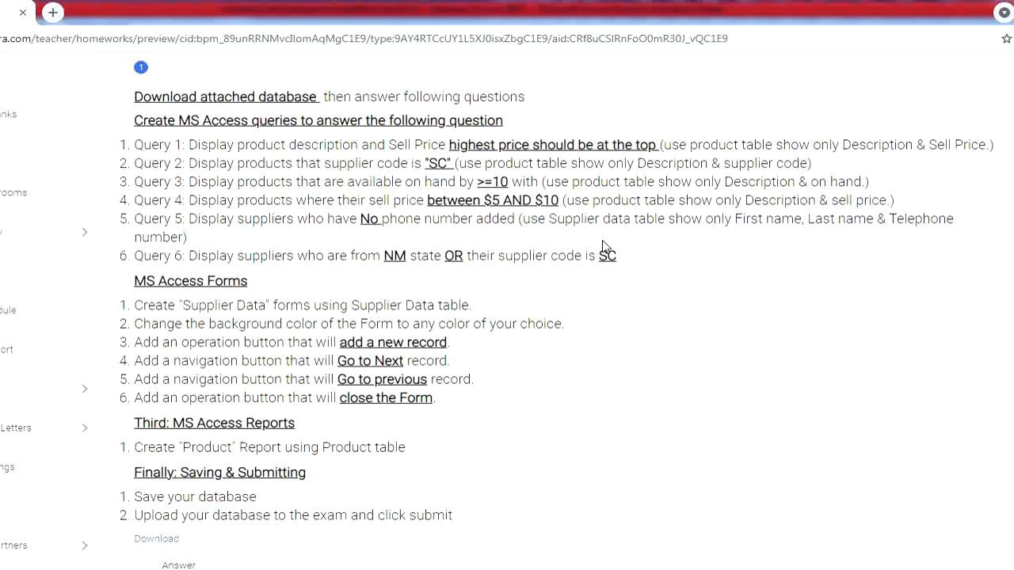
# - Switch to Access, open the SupplierData table and examine the blank Zip Code cells of suppliers BH and SC
pyautogui.click(545, 569)
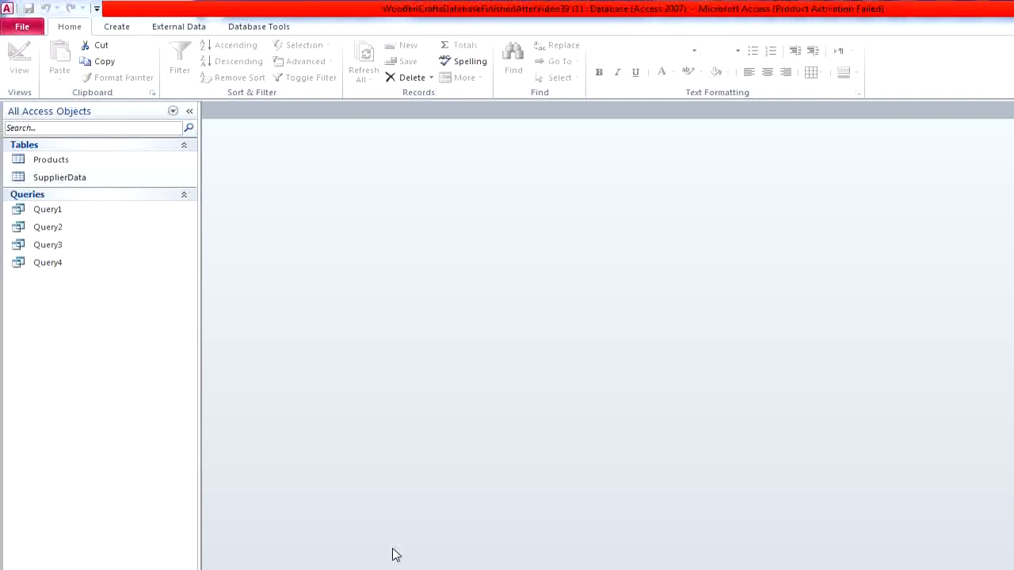
pyautogui.doubleClick(69, 184)
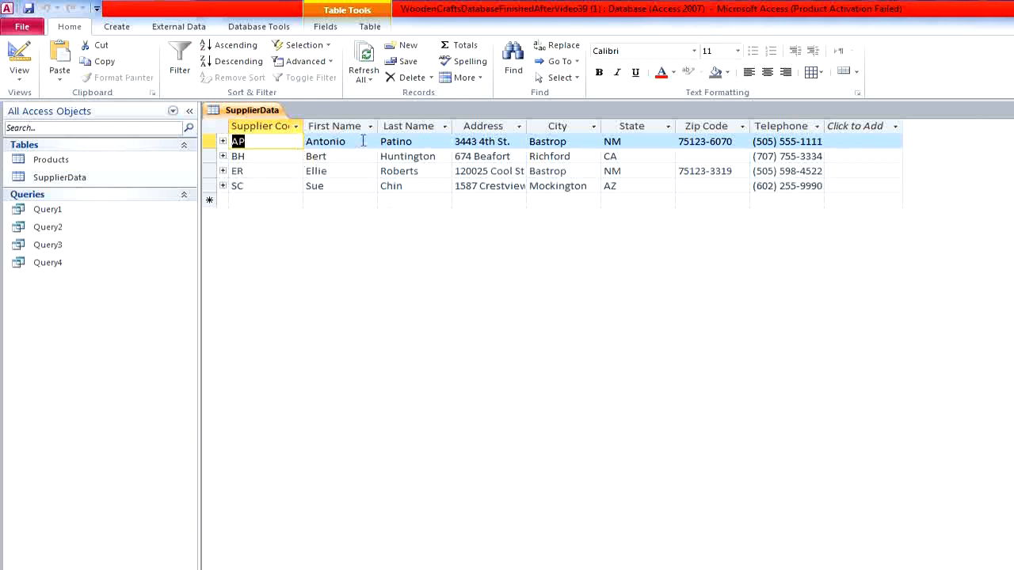
pyautogui.click(737, 160)
pyautogui.click(732, 186)
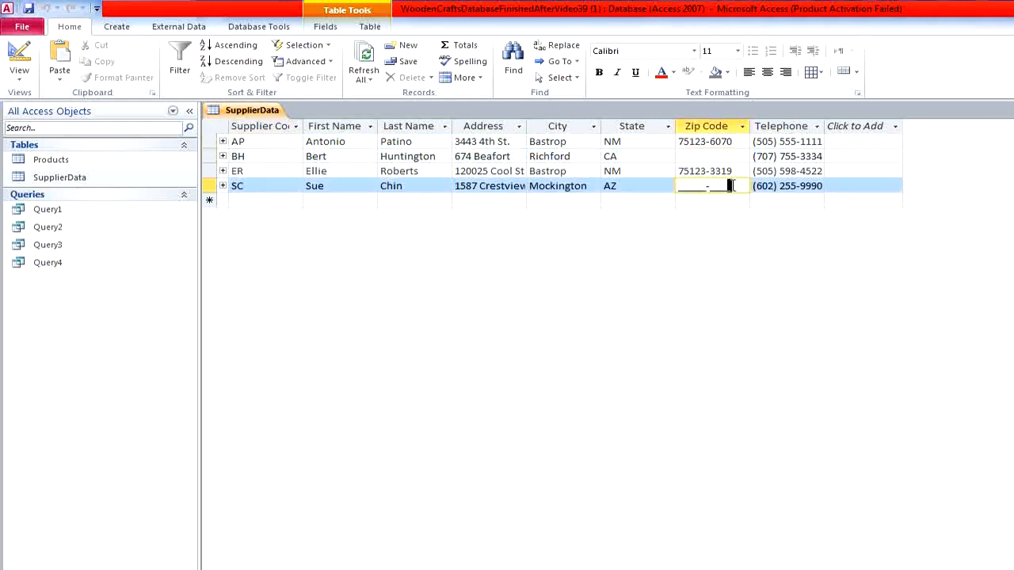
pyautogui.click(738, 159)
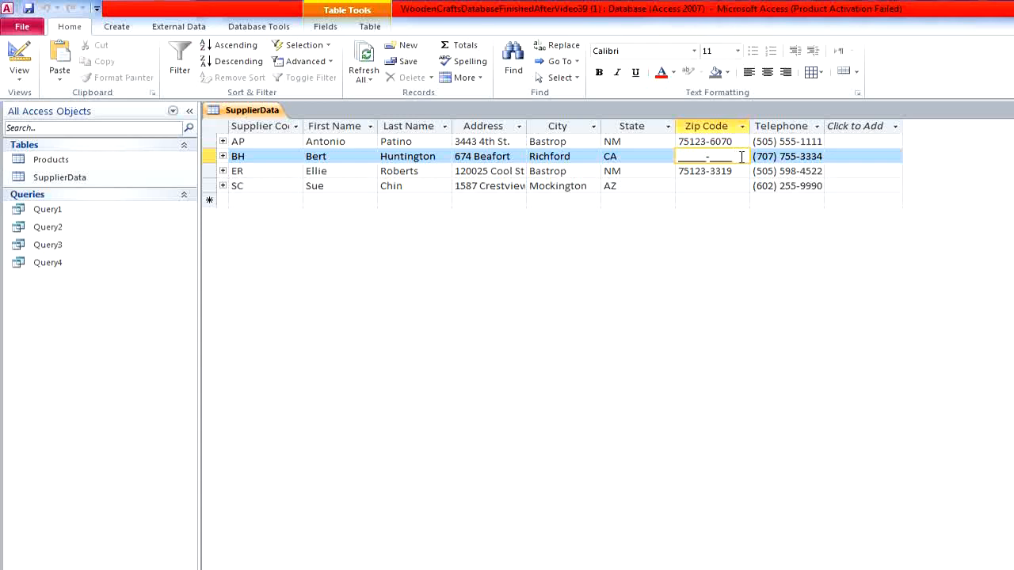
# - Dismiss the Windows color scheme message, clear the Telephone values of suppliers BH and ER, and reopen the SupplierData table to check them before closing it
pyautogui.click(823, 171)
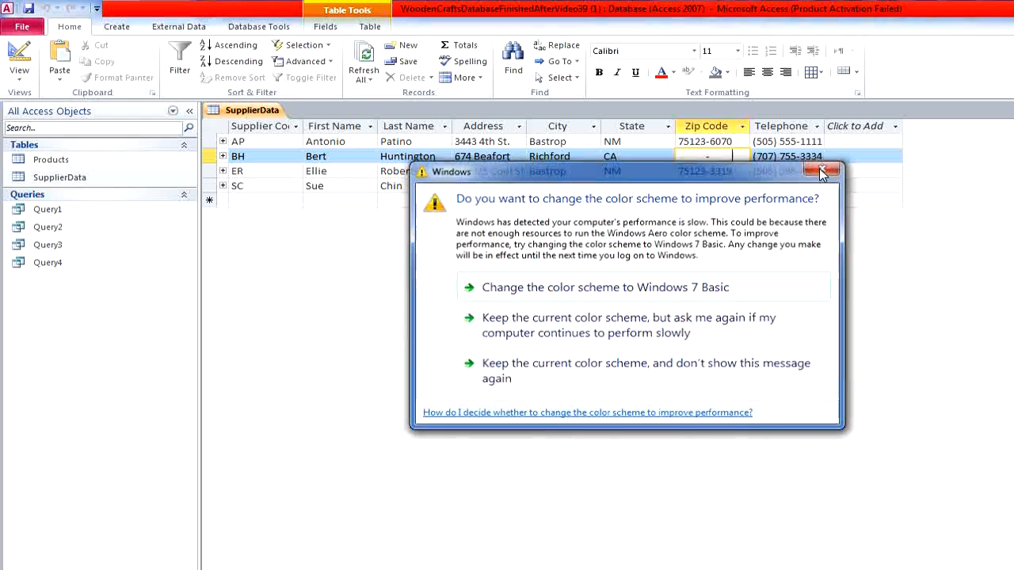
pyautogui.press('Tab')
pyautogui.press('Delete')
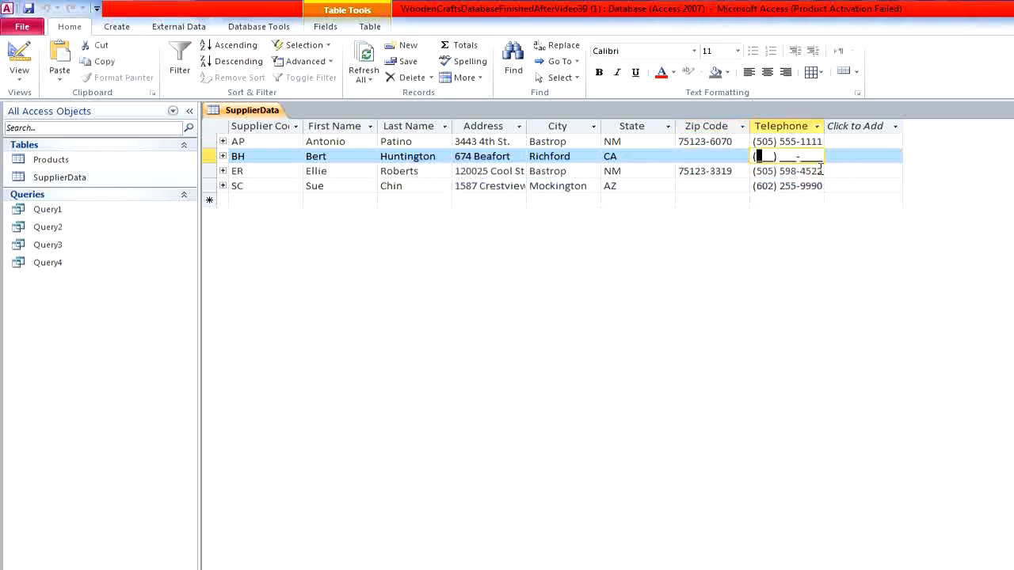
pyautogui.click(815, 171)
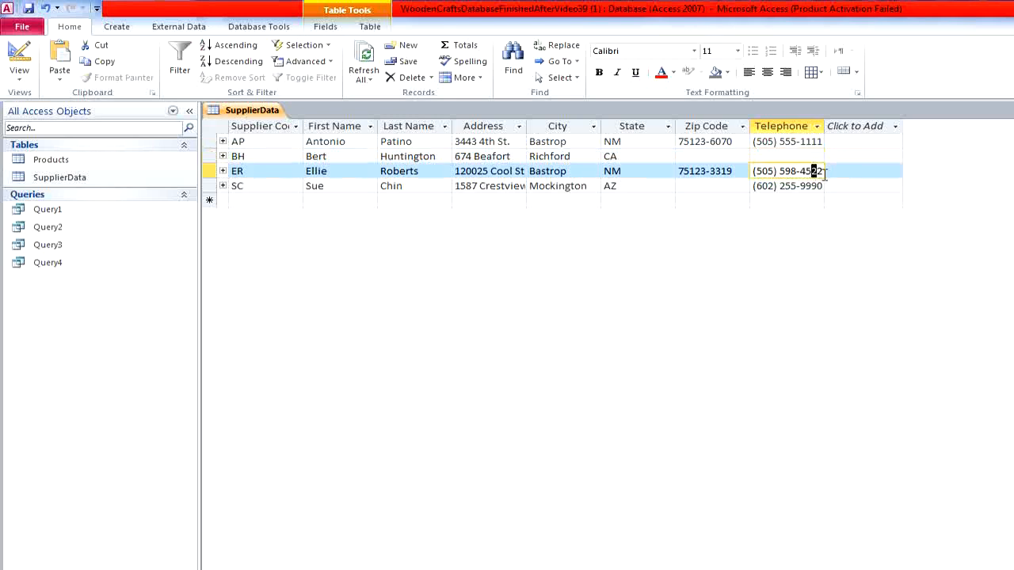
pyautogui.moveTo(824, 174); pyautogui.dragTo(723, 153)
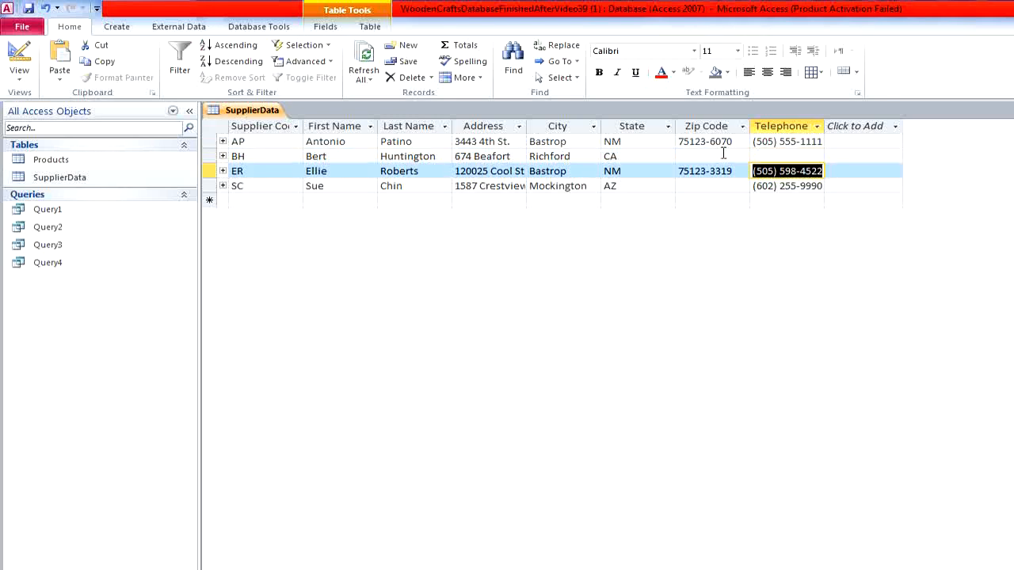
pyautogui.press('Delete')
pyautogui.click(804, 200)
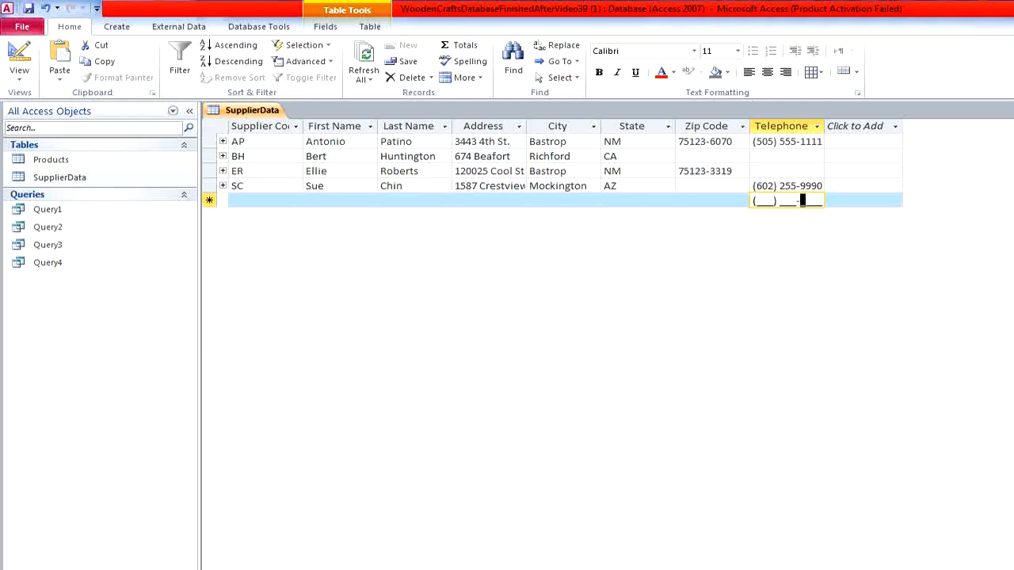
pyautogui.click(1010, 110)
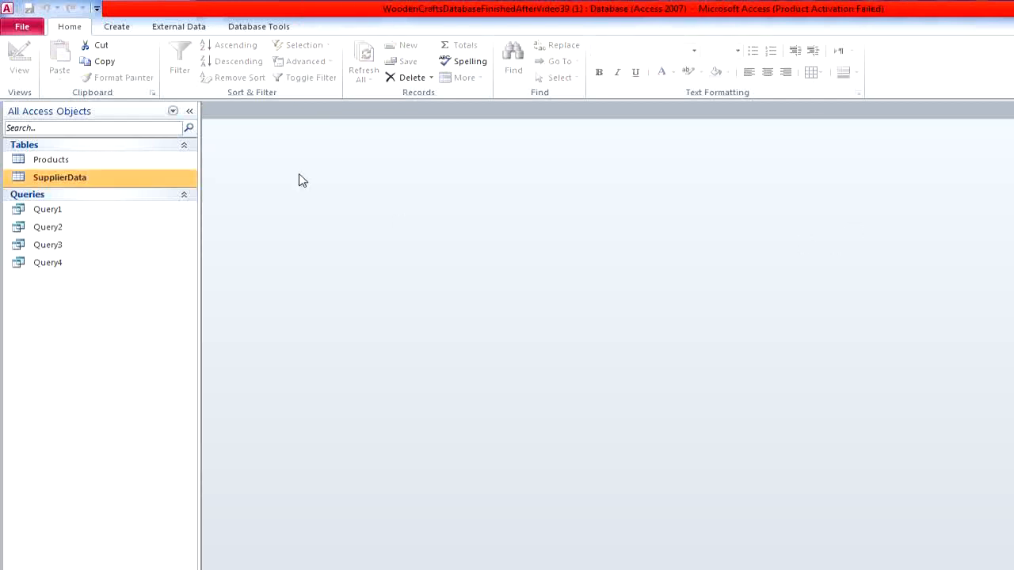
pyautogui.doubleClick(170, 182)
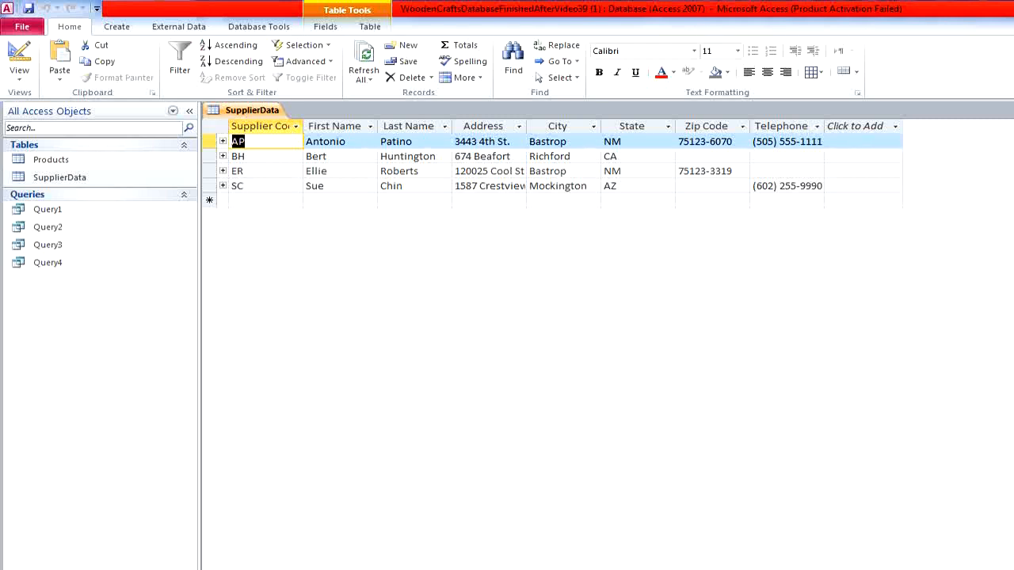
pyautogui.hotkey('ctrl', 'w')
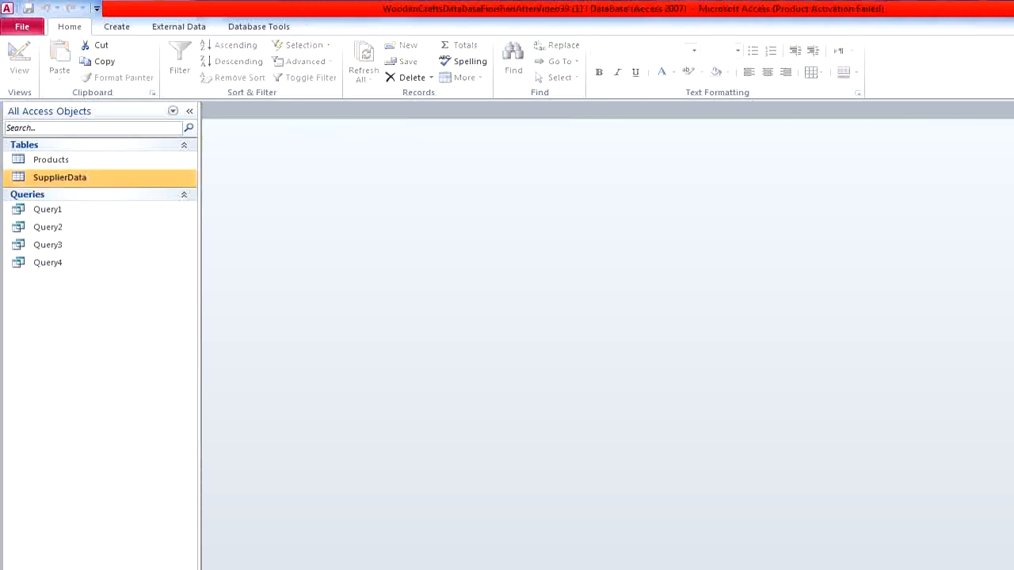
# - Create a new query in design view based on the SupplierData table
pyautogui.click(123, 31)
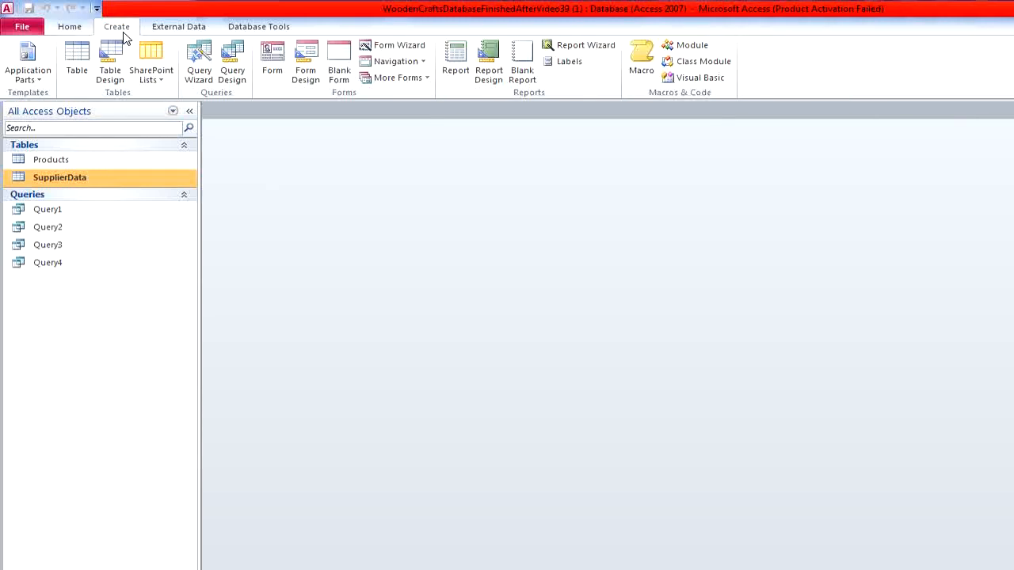
pyautogui.click(222, 69)
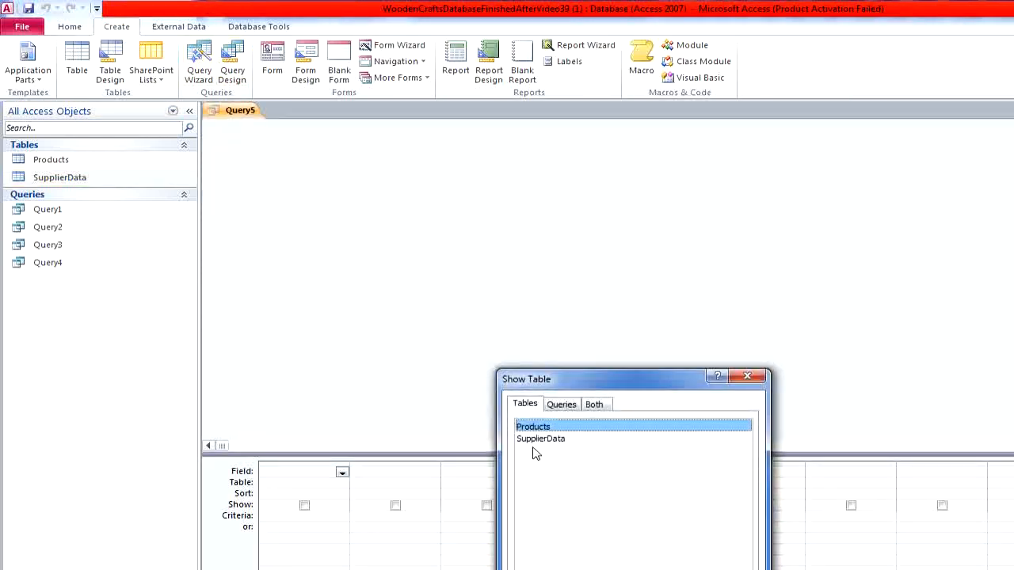
pyautogui.doubleClick(560, 440)
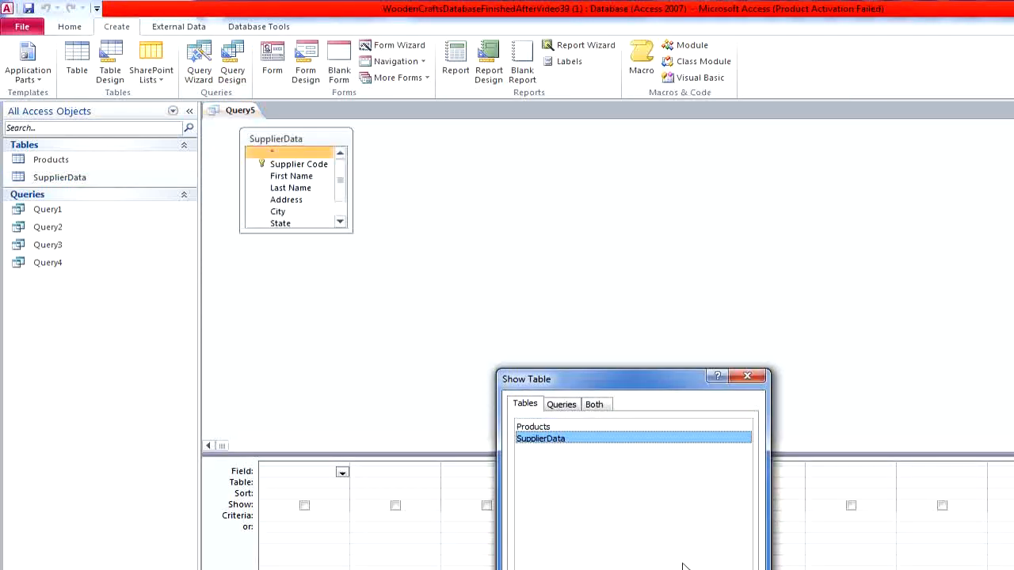
pyautogui.click(731, 569)
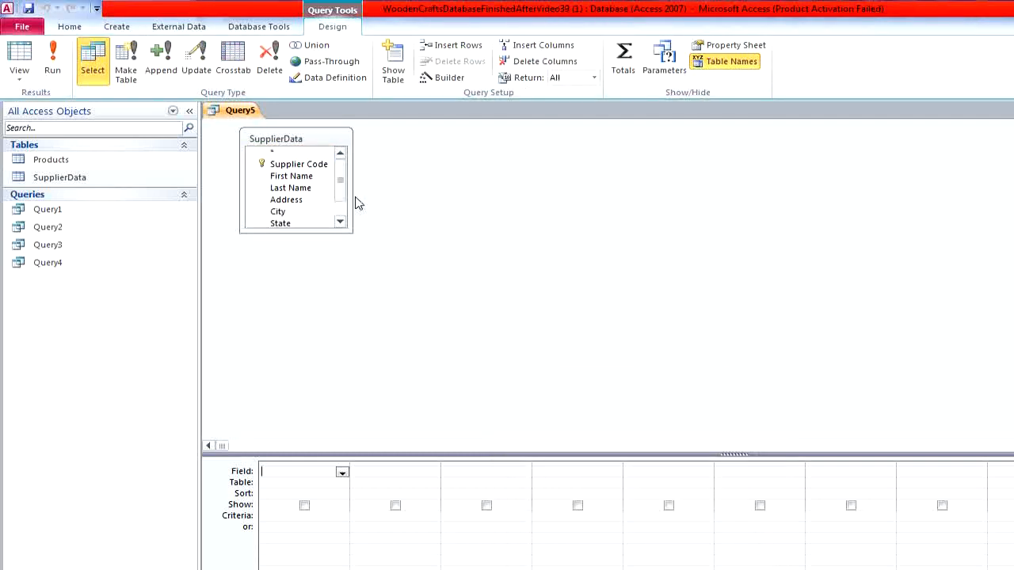
# - Add the First Name, Last Name and Telephone fields to the query, enlarging the SupplierData field list to show every field
pyautogui.doubleClick(305, 179)
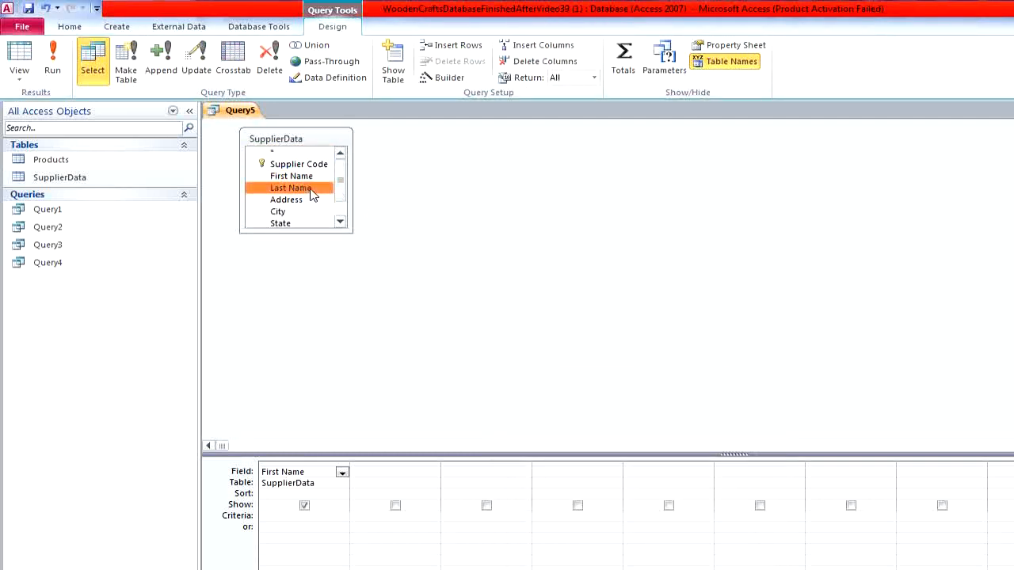
pyautogui.doubleClick(304, 188)
pyautogui.moveTo(353, 232); pyautogui.dragTo(436, 303)
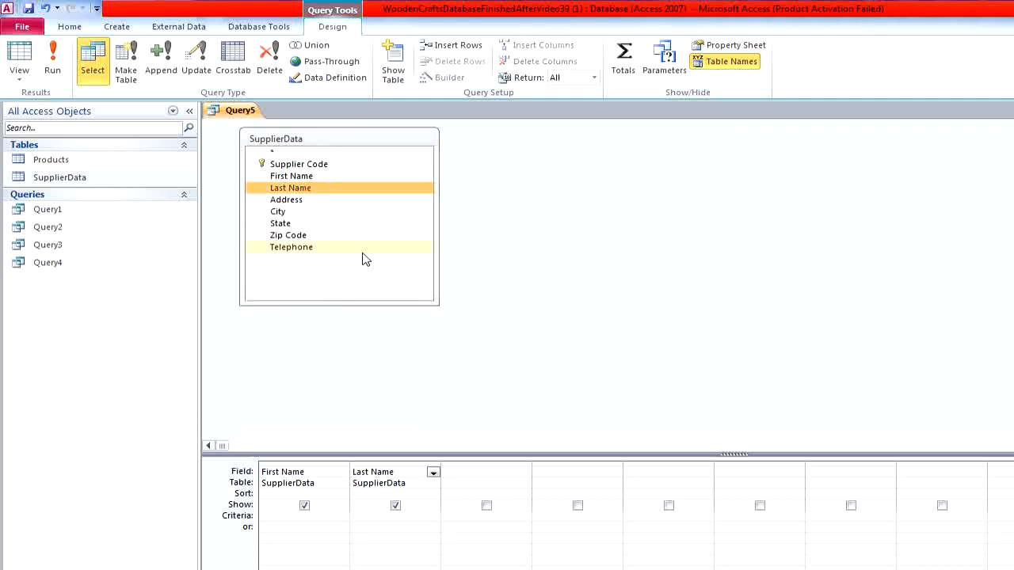
pyautogui.click(363, 258)
pyautogui.doubleClick(364, 258)
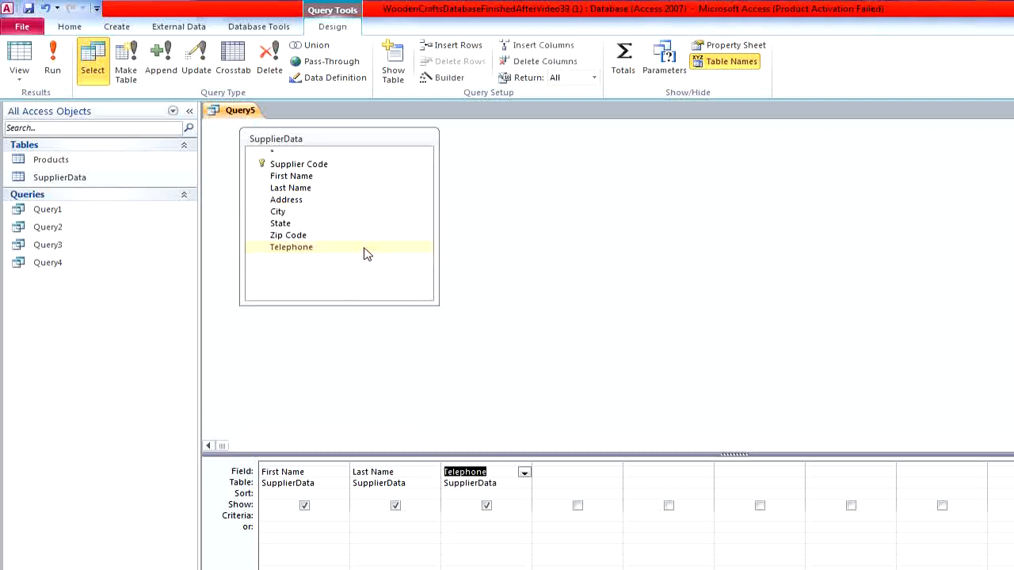
# - Set the Telephone criteria to Is Null and run the query
pyautogui.click(513, 517)
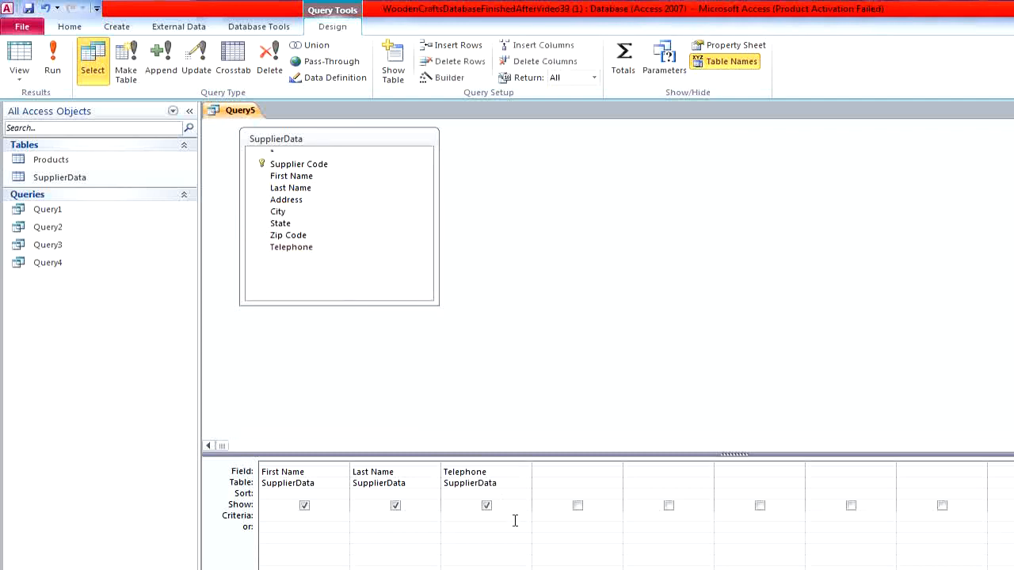
pyautogui.write('NU')
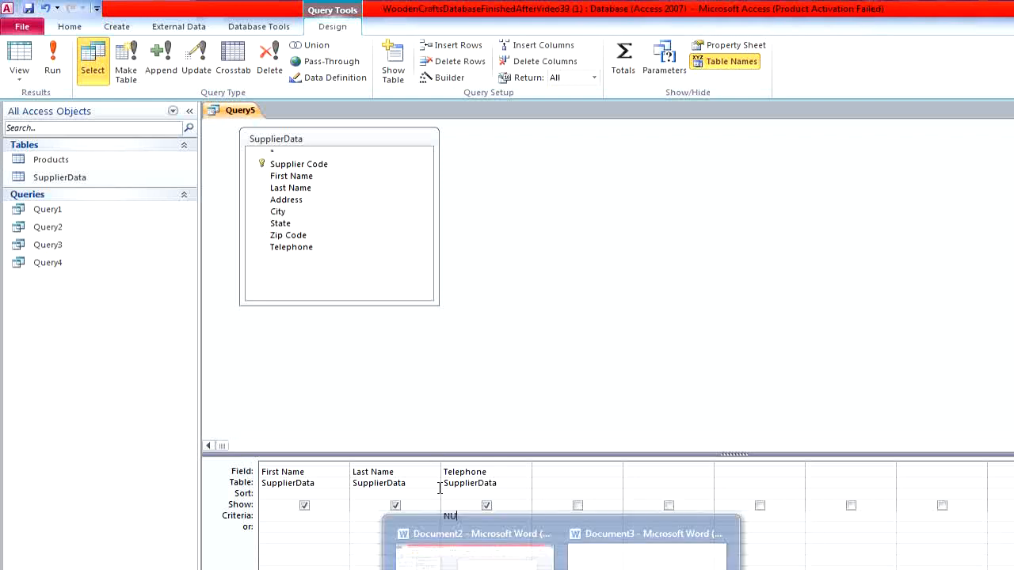
pyautogui.write('LL')
pyautogui.press('Return')
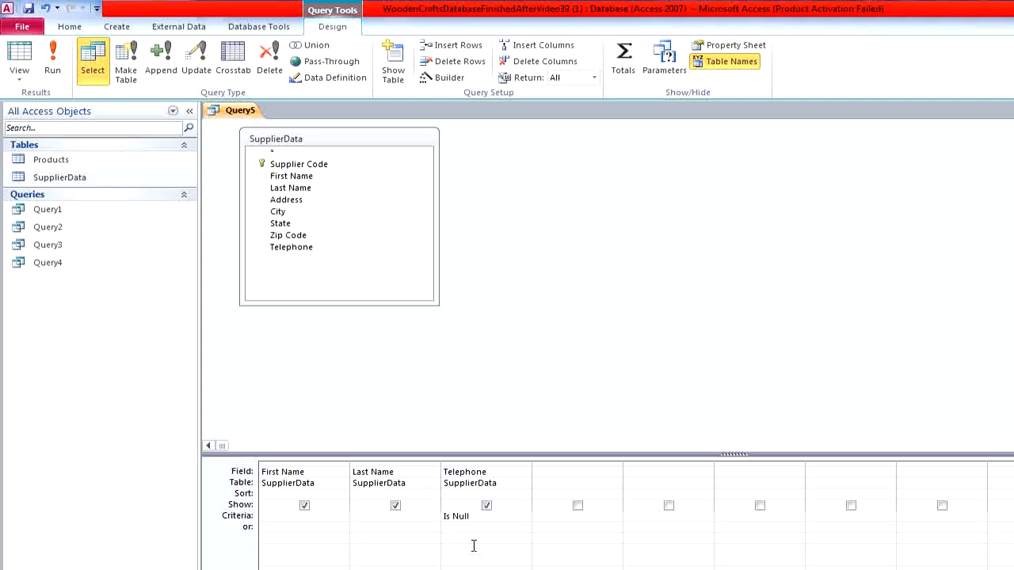
pyautogui.click(53, 59)
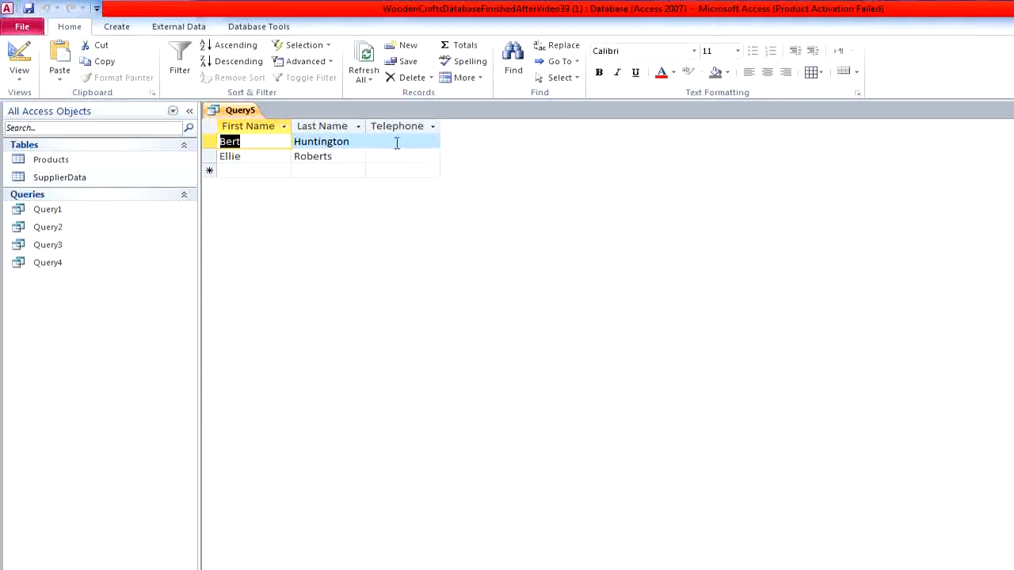
# - Return to the query's design, add the Zip Code field with the criteria Is Null, and view the query's datasheet
pyautogui.click(21, 54)
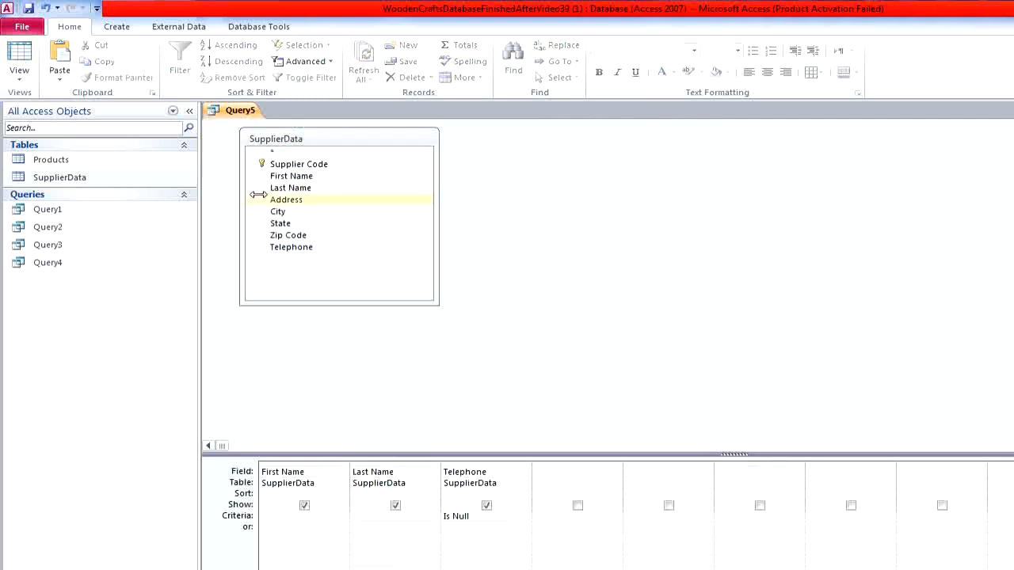
pyautogui.doubleClick(318, 238)
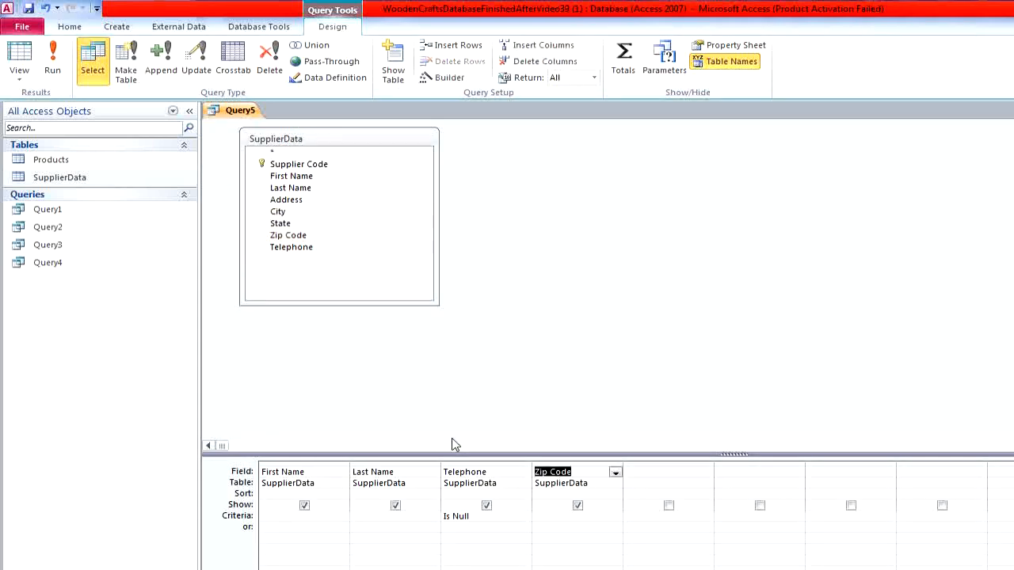
pyautogui.click(559, 515)
pyautogui.write('NULL')
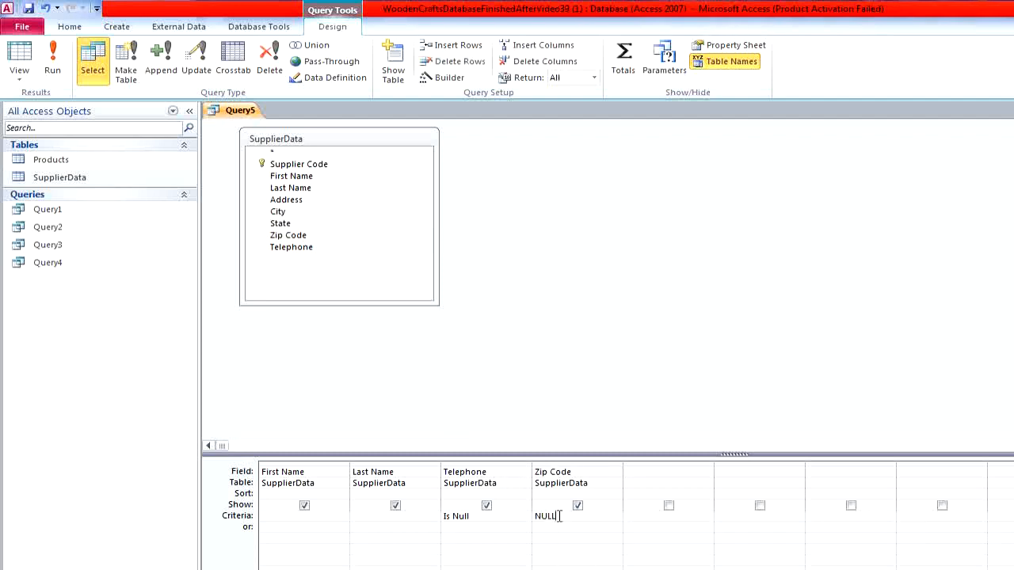
pyautogui.press('Return')
pyautogui.click(24, 44)
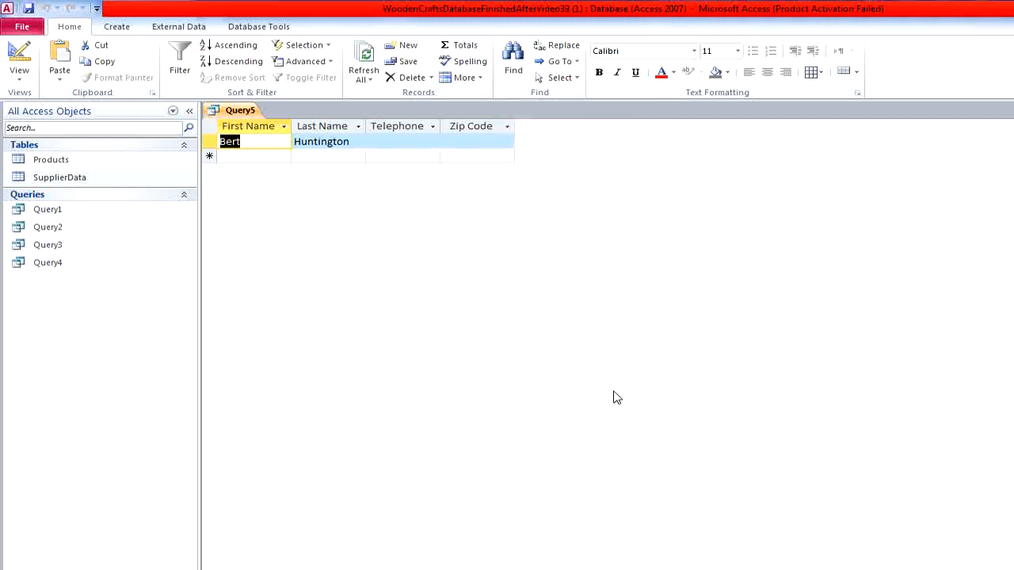
# - Close the missing-telephone supplier query, saving it as Query5
pyautogui.click(1010, 111)
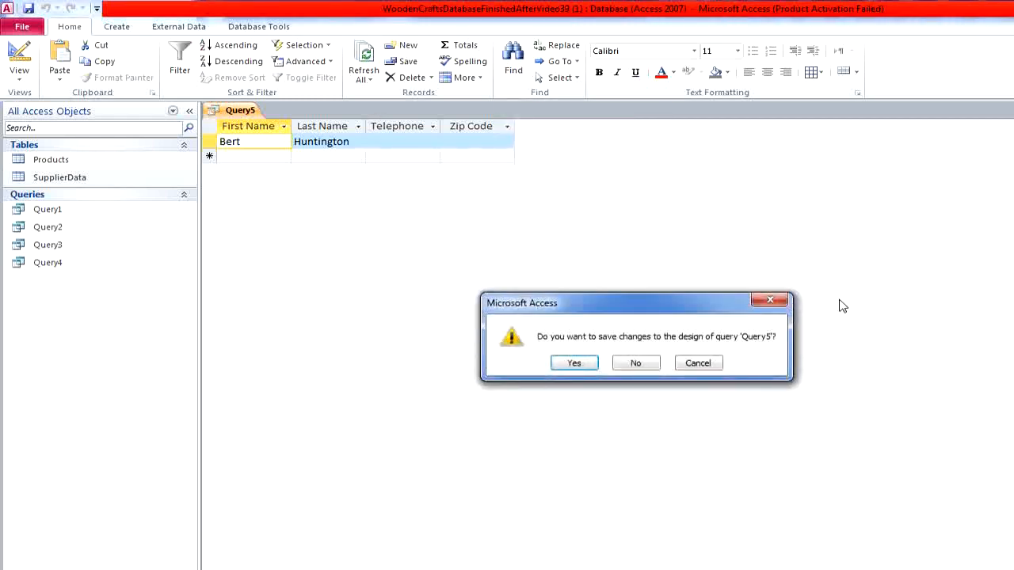
pyautogui.click(577, 364)
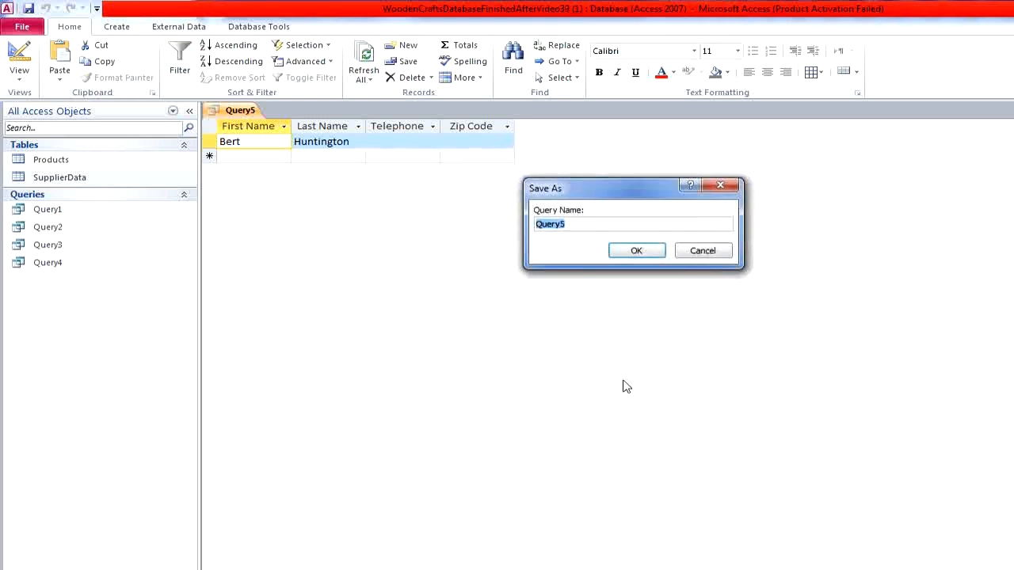
pyautogui.click(636, 250)
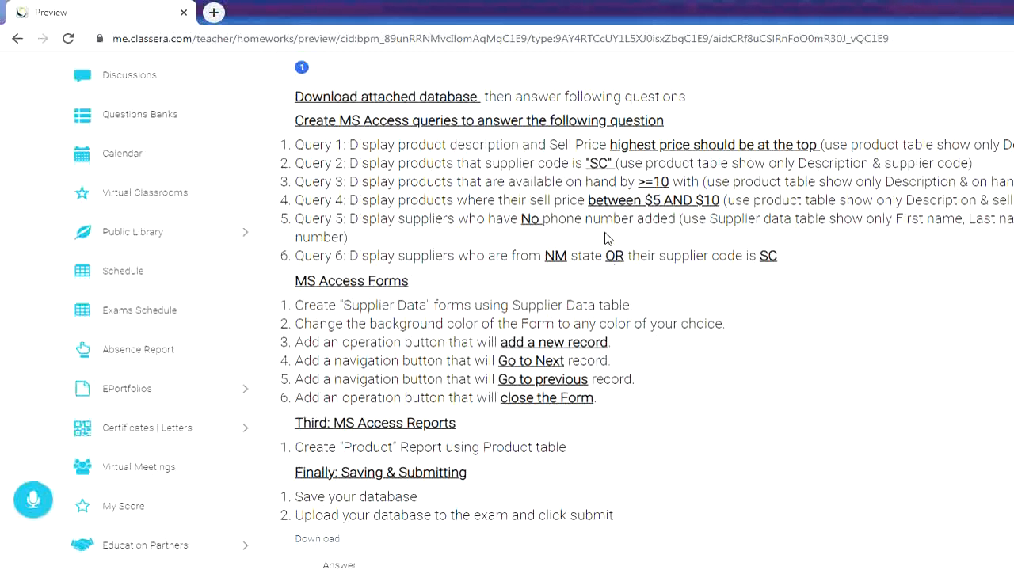
# - Switch from the exam questions back to Access and create a query design containing the Products and SupplierData tables
pyautogui.hotkey('alt', 'Tab')
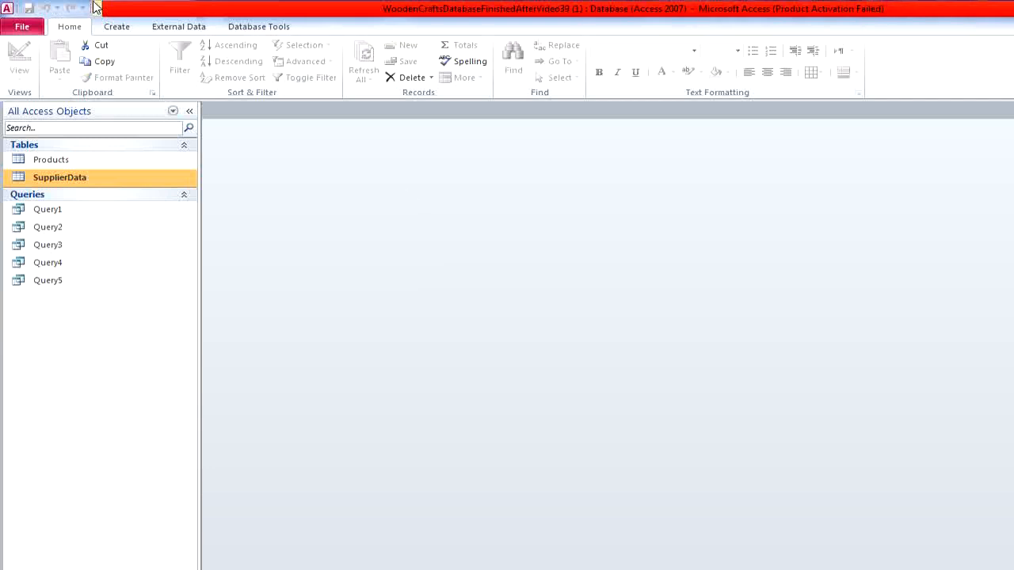
pyautogui.click(116, 32)
pyautogui.click(231, 73)
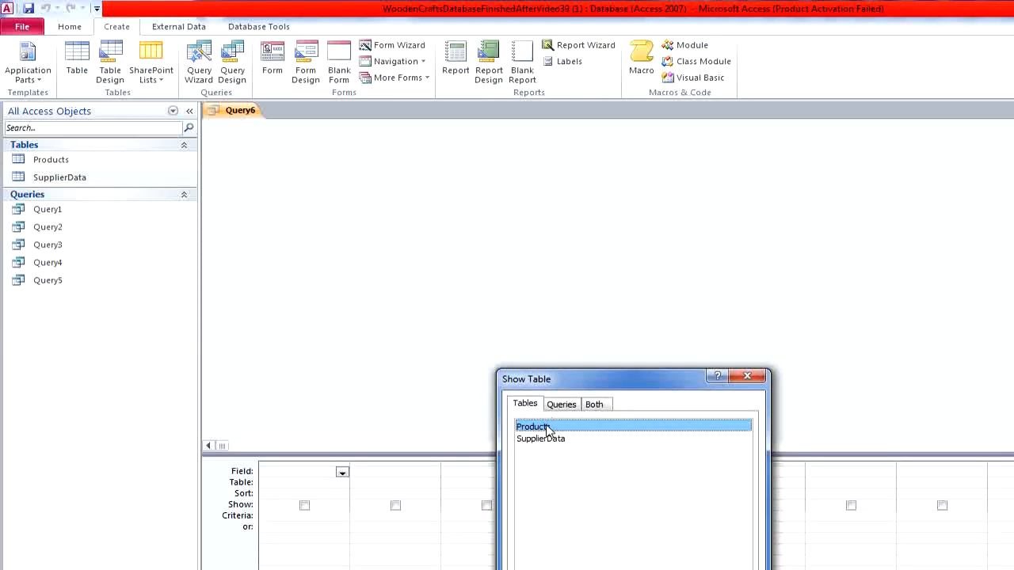
pyautogui.doubleClick(547, 430)
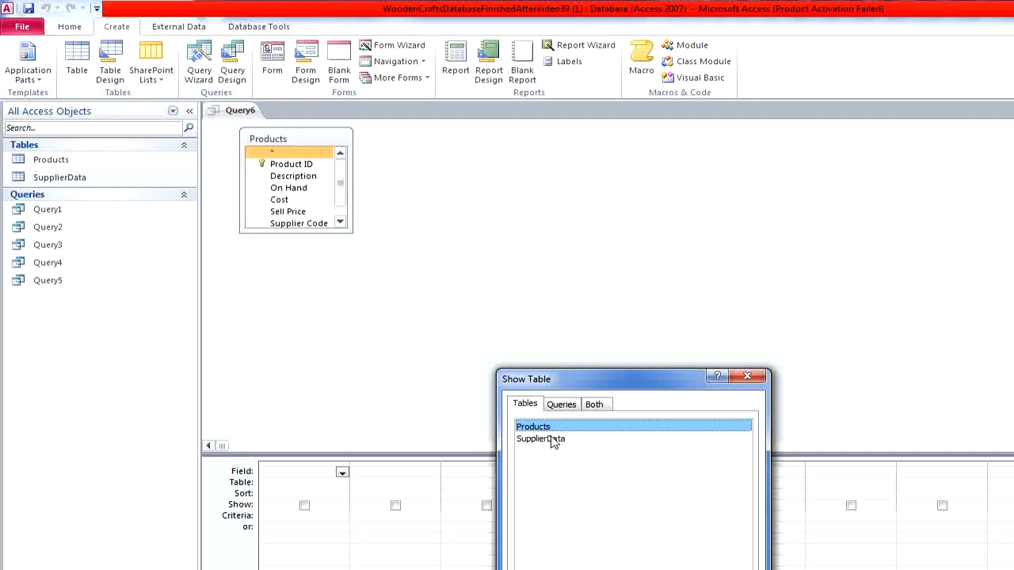
pyautogui.doubleClick(551, 440)
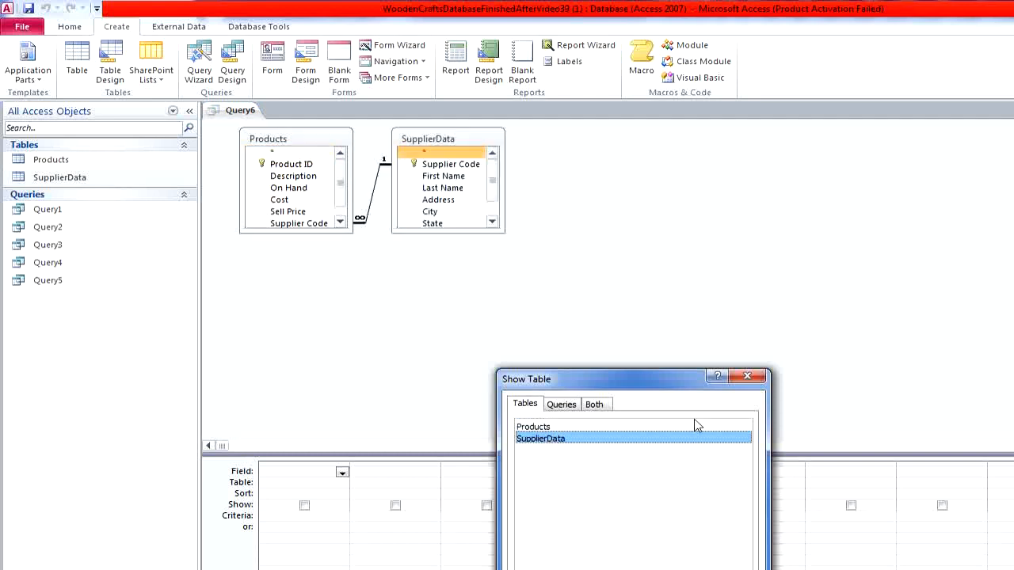
pyautogui.click(747, 376)
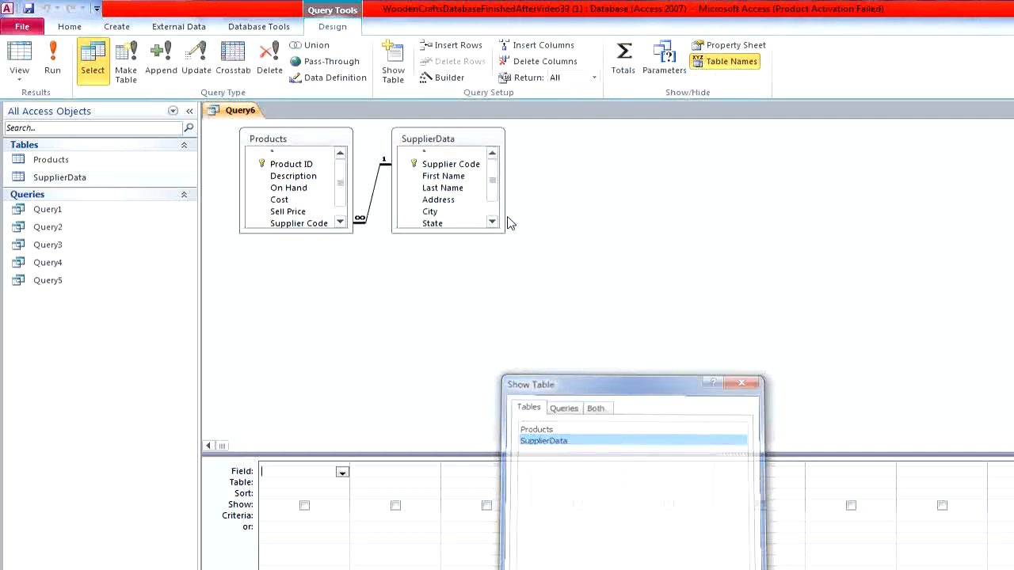
# - Add First Name, Last Name and State from SupplierData and Supplier Code from Products to the query grid
pyautogui.doubleClick(466, 178)
pyautogui.doubleClick(466, 188)
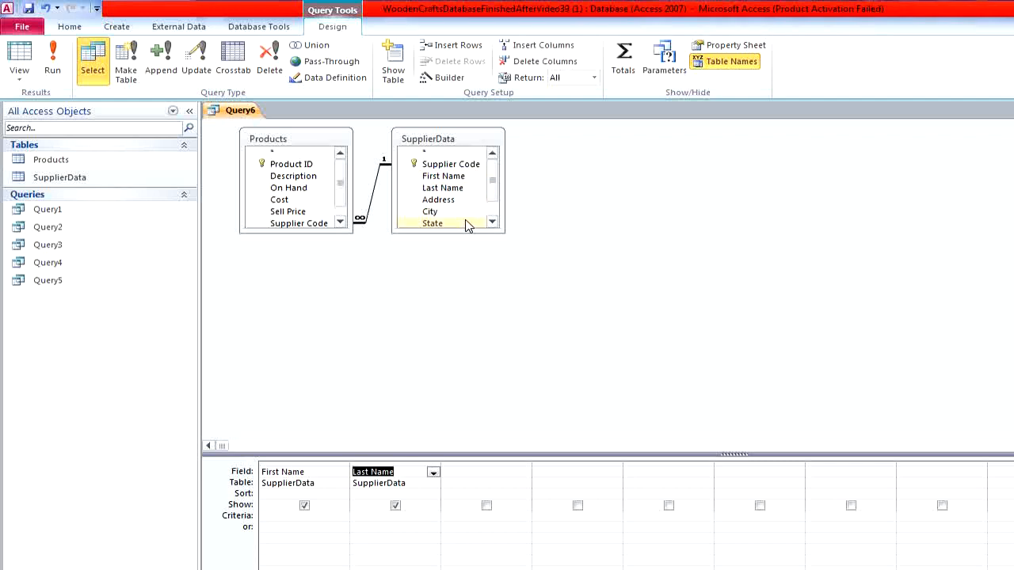
pyautogui.doubleClick(466, 222)
pyautogui.doubleClick(324, 224)
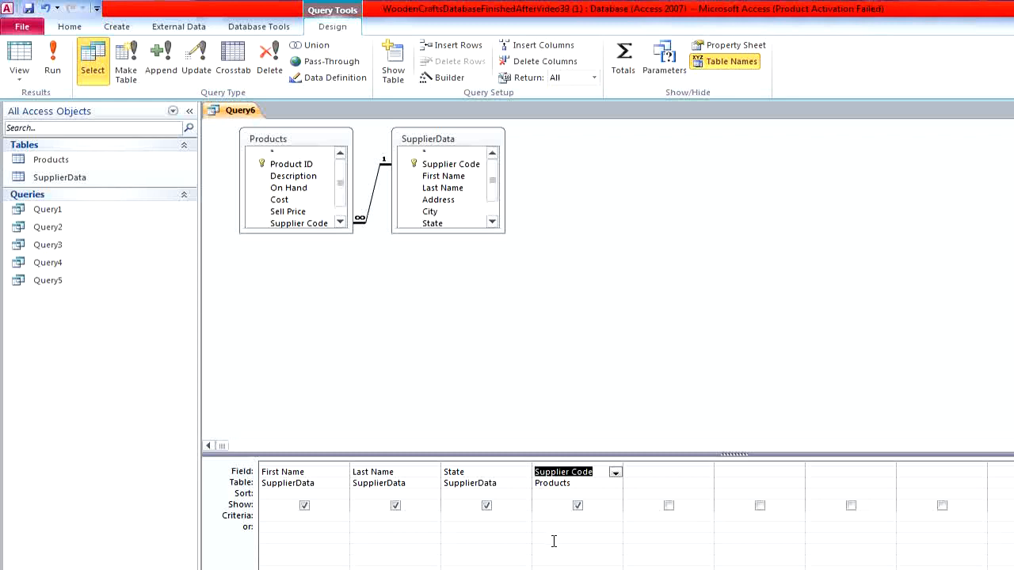
# - Set the criteria to State NM or Supplier Code SC, dismissing the Windows color scheme prompt, and run the query
pyautogui.click(482, 516)
pyautogui.write('NM')
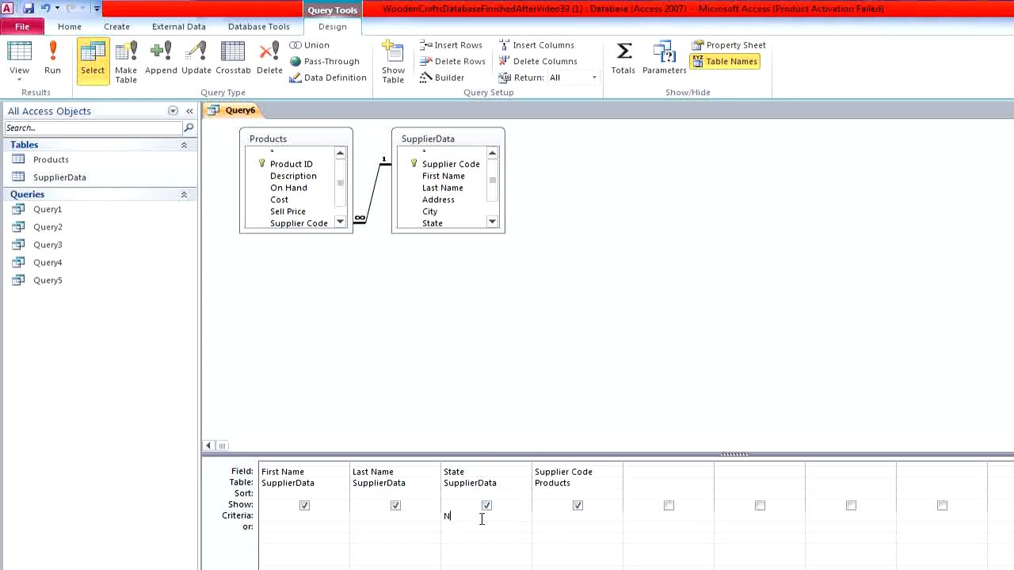
pyautogui.click(544, 518)
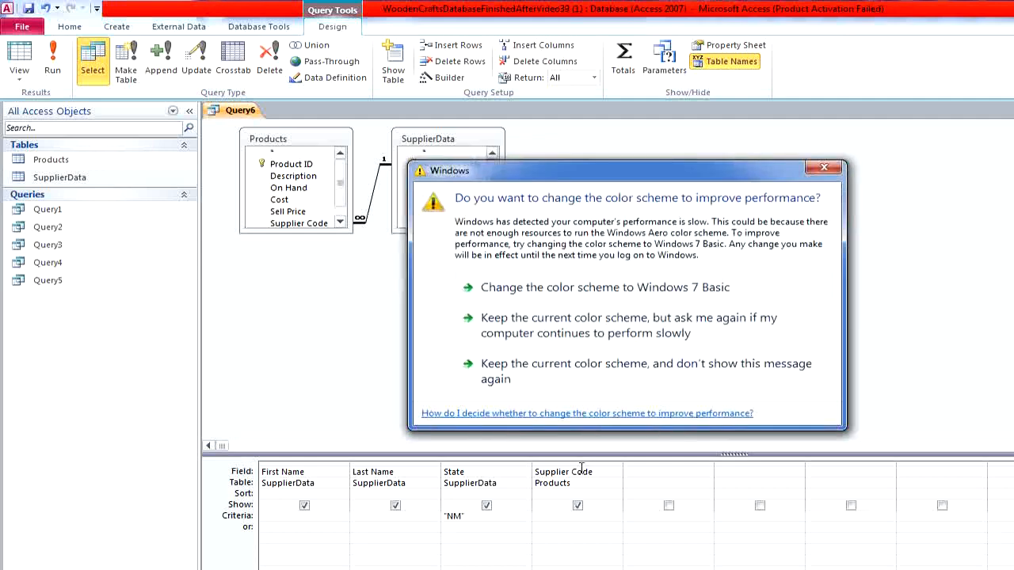
pyautogui.click(830, 169)
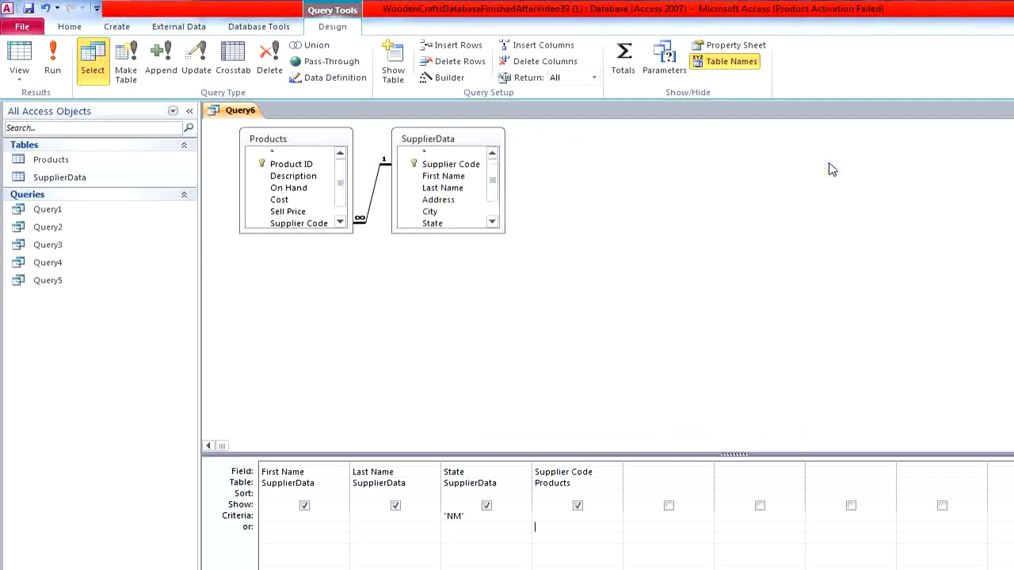
pyautogui.write('SC')
pyautogui.click(52, 60)
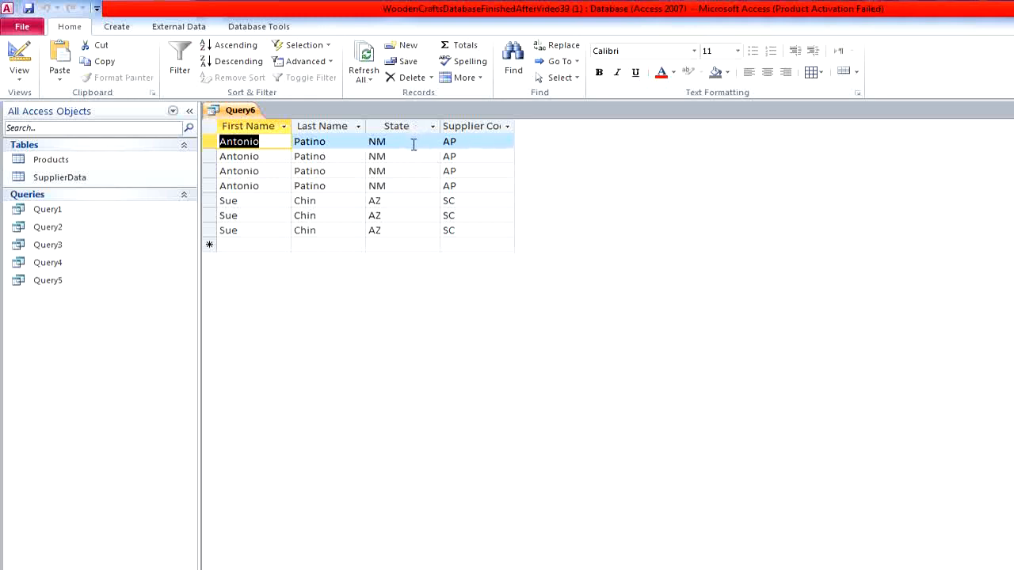
# - Widen the Supplier Code column to fit its heading and close the query, saving it as Query6
pyautogui.moveTo(515, 125); pyautogui.dragTo(539, 125)
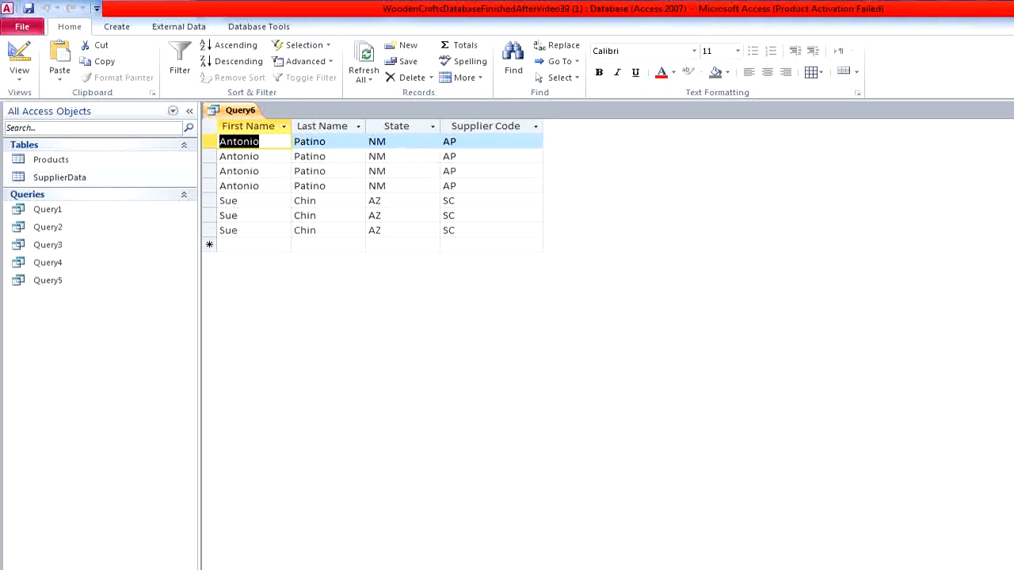
pyautogui.click(1007, 110)
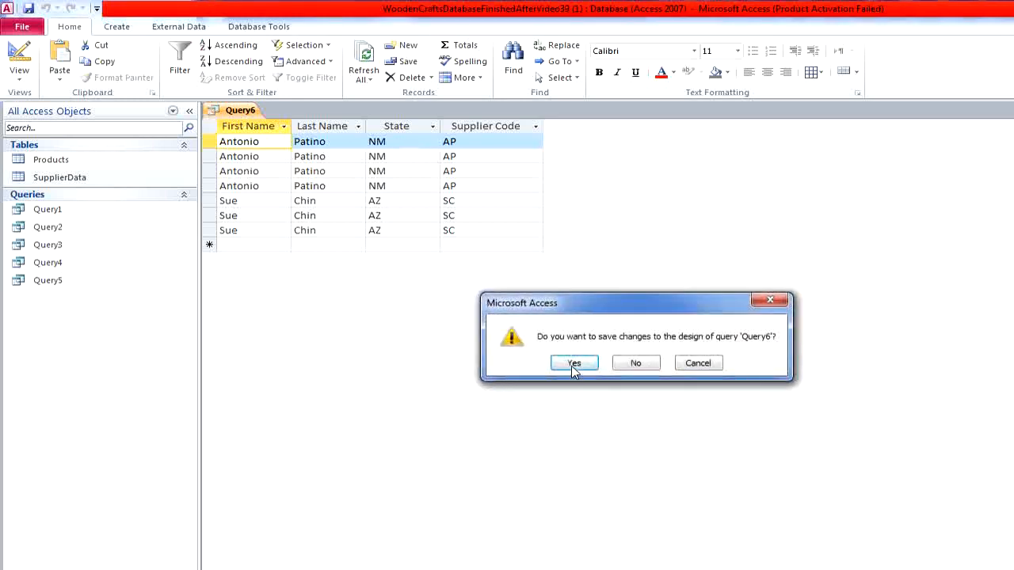
pyautogui.click(574, 364)
pyautogui.click(638, 249)
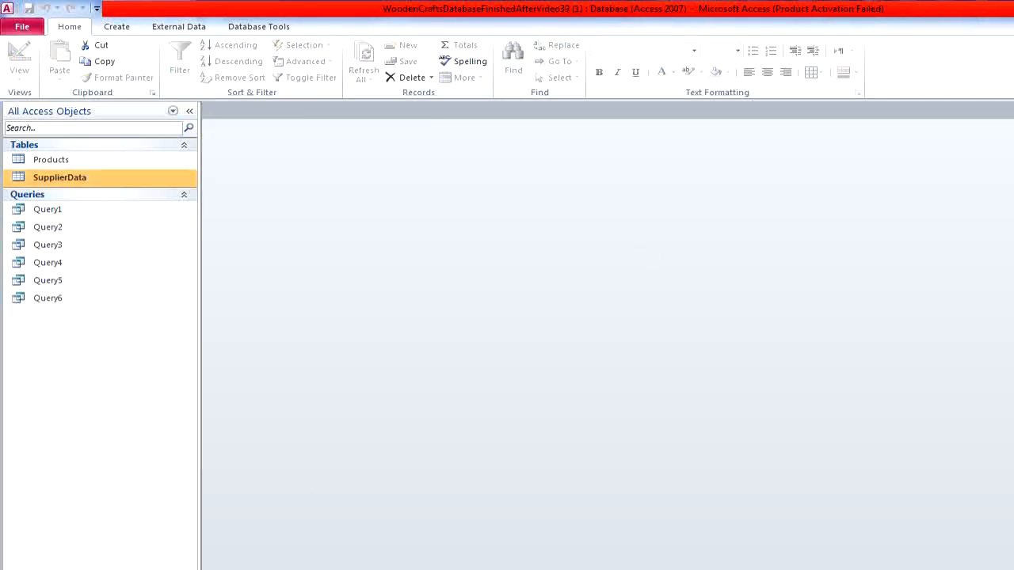
# - Check the form tasks in the exam questions, then create a form from the SupplierData table and save it as SupplierData
pyautogui.hotkey('alt', 'Tab')
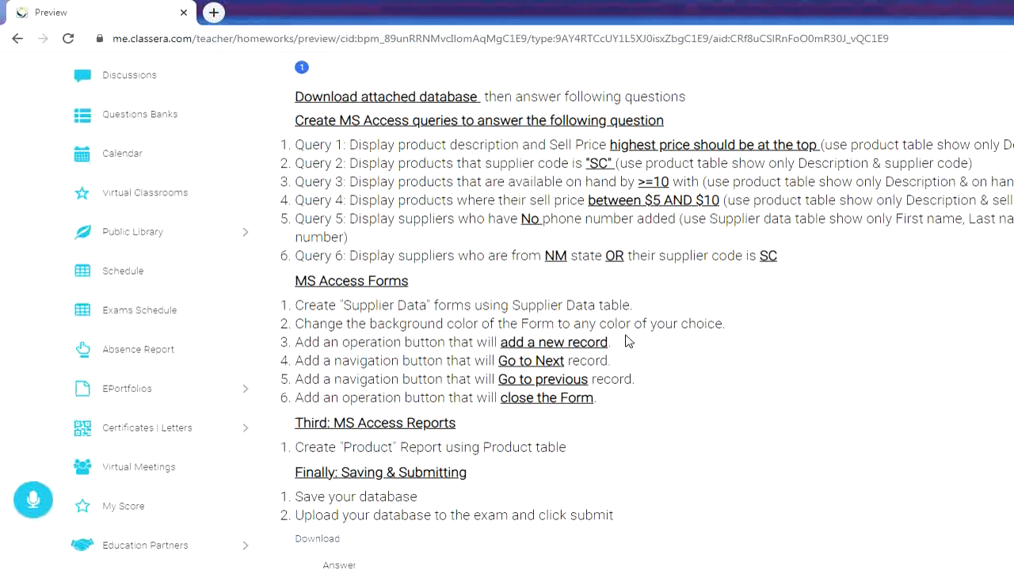
pyautogui.hotkey('alt', 'Tab')
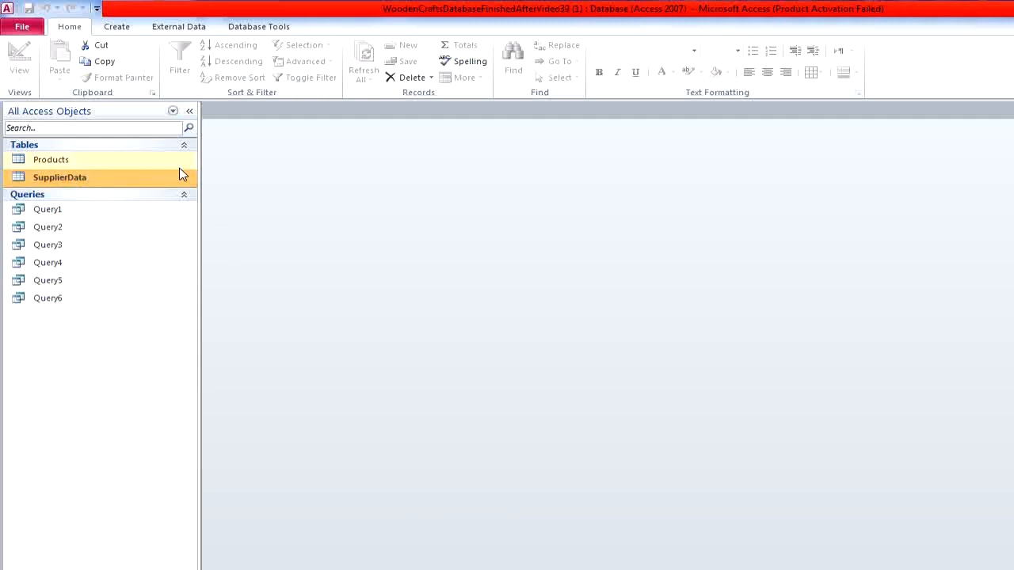
pyautogui.click(126, 27)
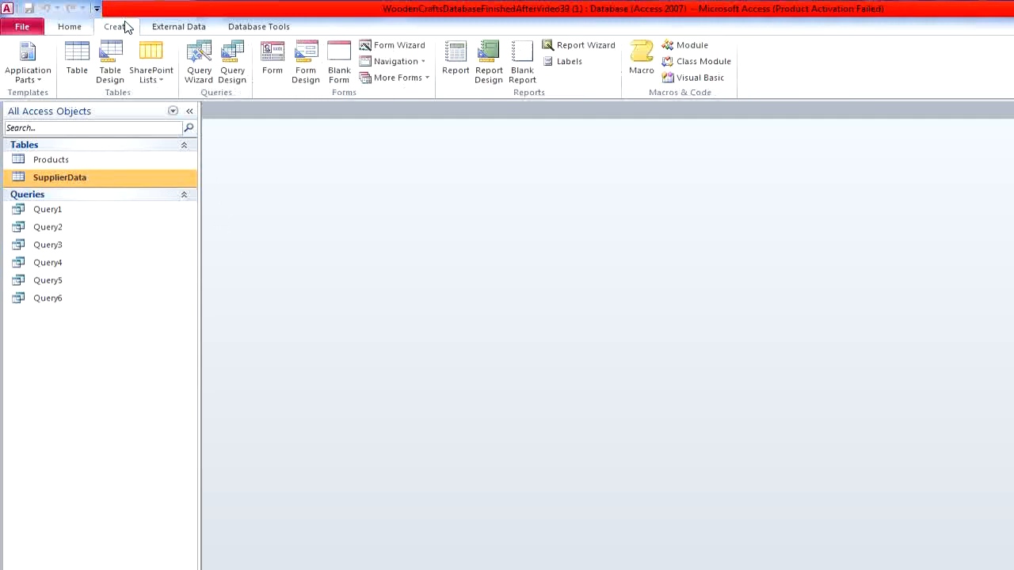
pyautogui.click(270, 72)
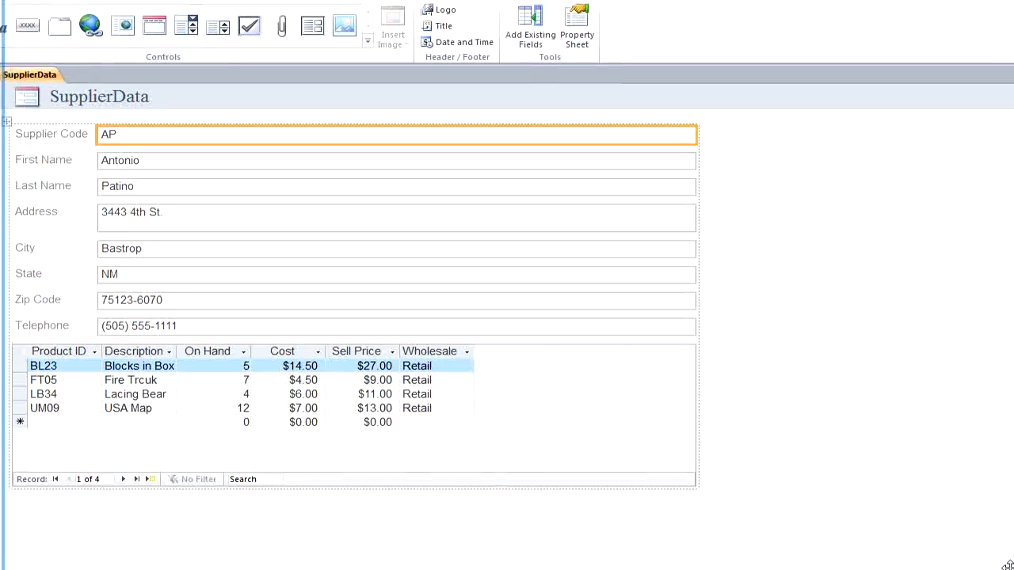
pyautogui.click(1004, 53)
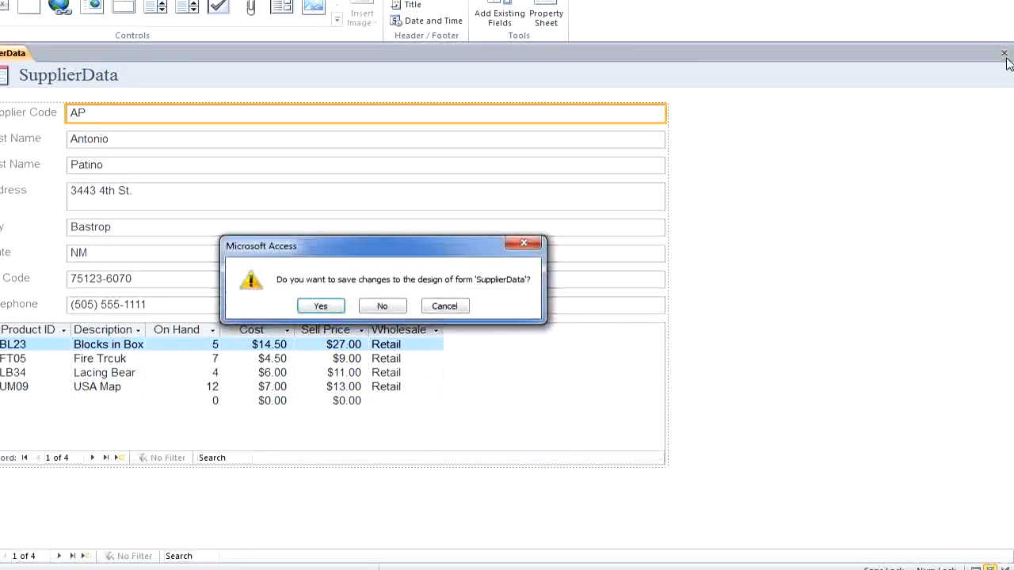
pyautogui.click(322, 306)
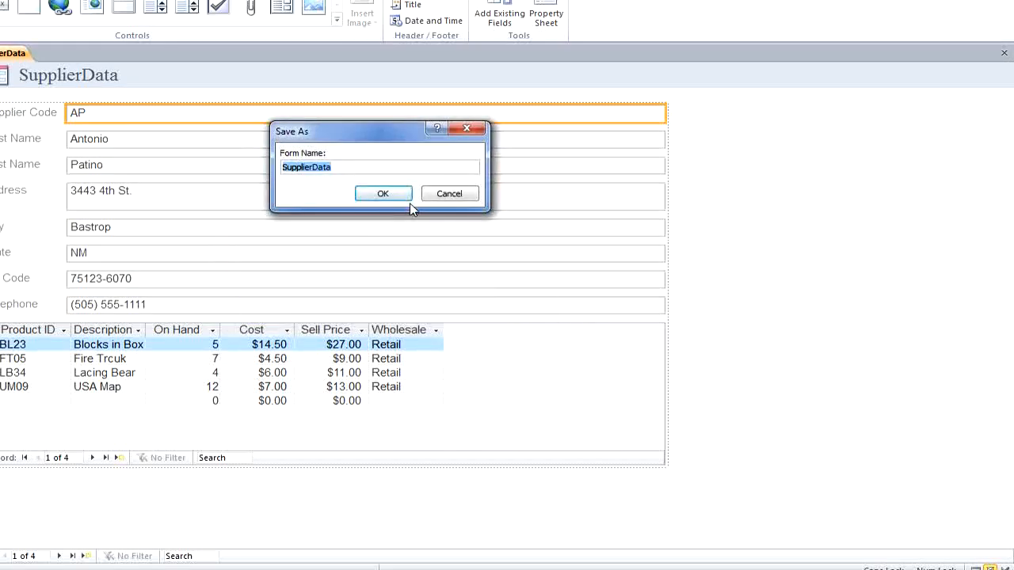
pyautogui.click(383, 193)
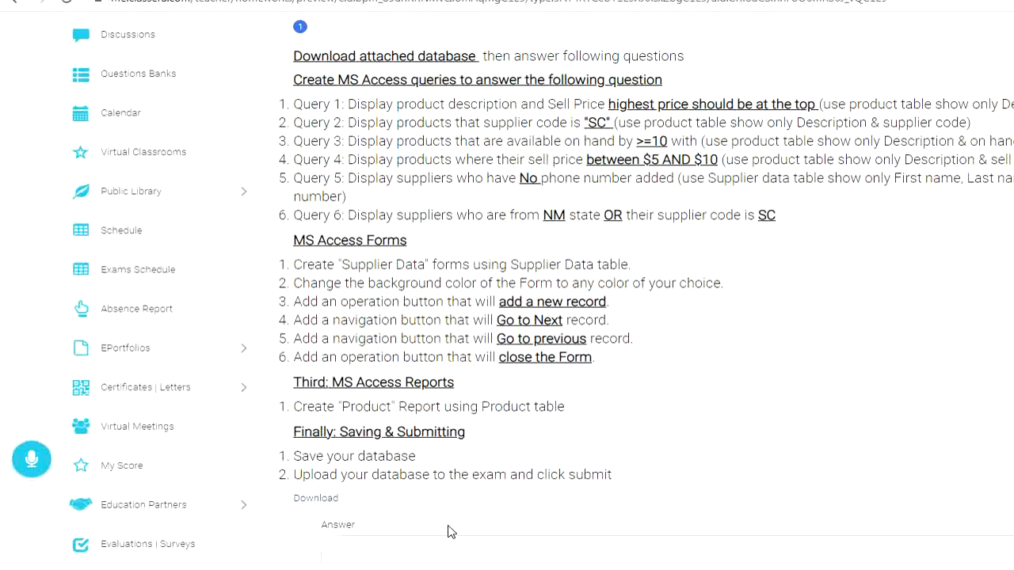
# - Switch from the exam questions back to Access and open the SupplierData form in Design View
pyautogui.click(658, 568)
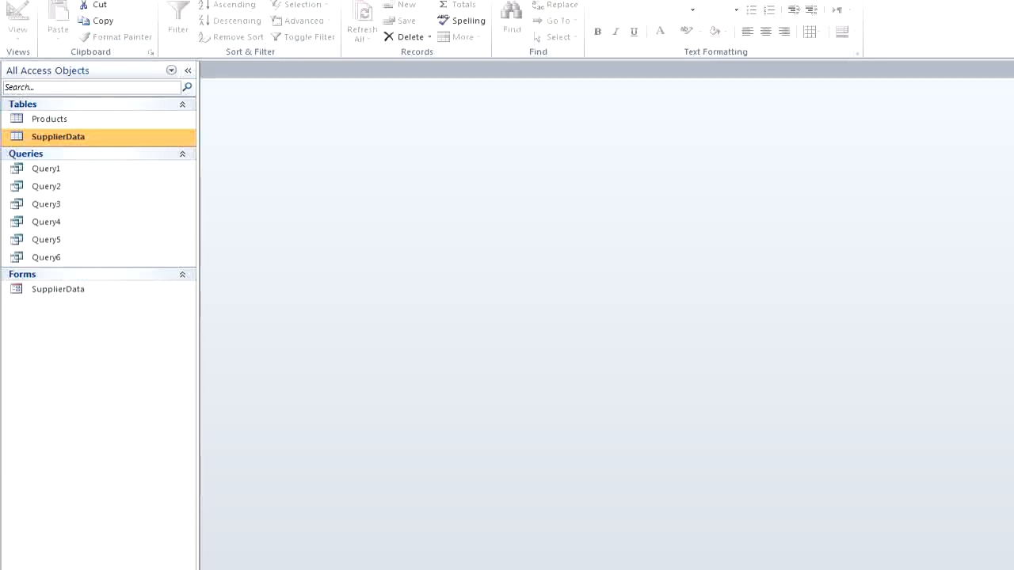
pyautogui.click(97, 297)
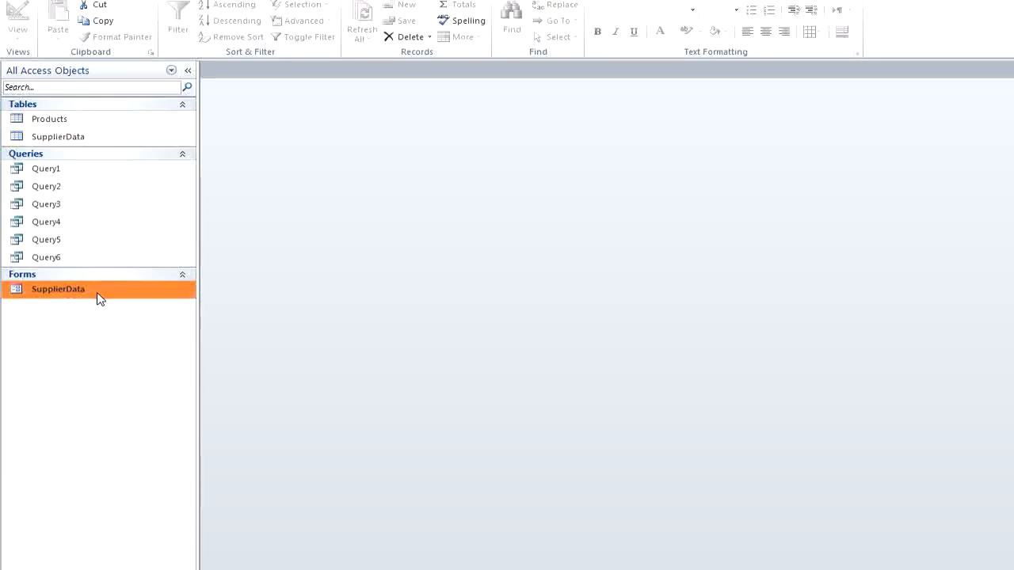
pyautogui.rightClick(98, 296)
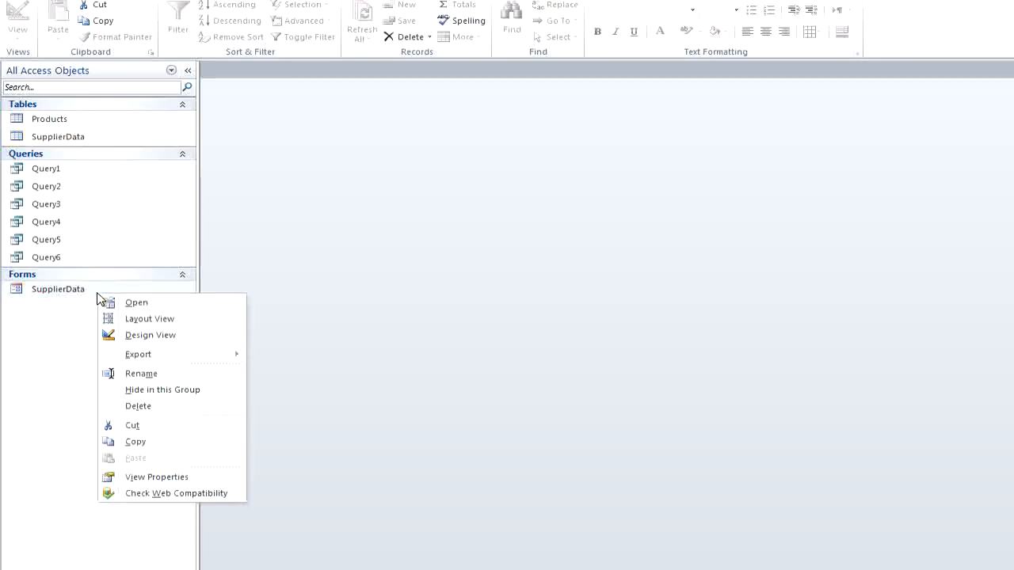
pyautogui.click(150, 335)
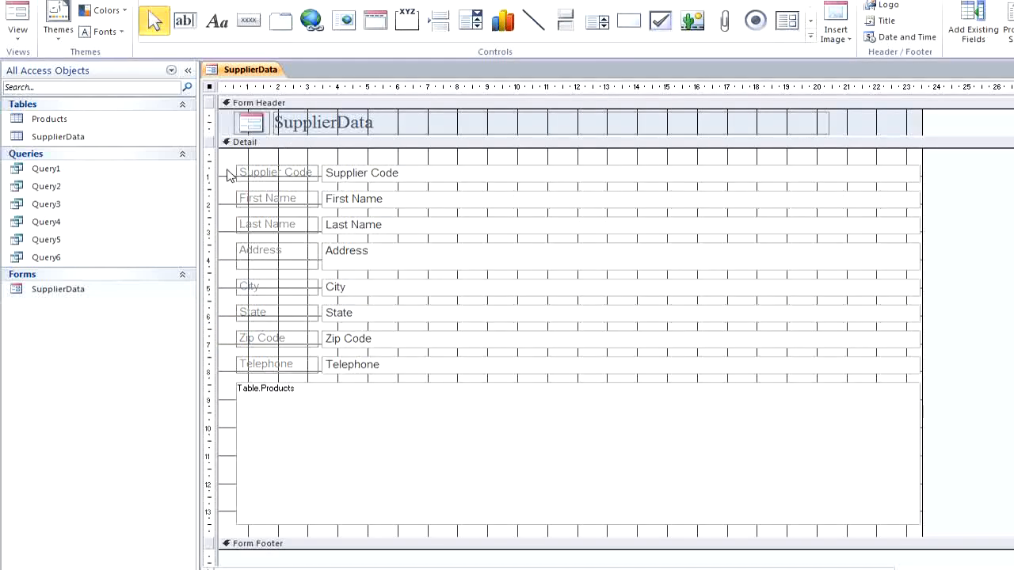
# - Set the Back Color of the form's Detail section to light blue and display the form in Form View
pyautogui.click(229, 174)
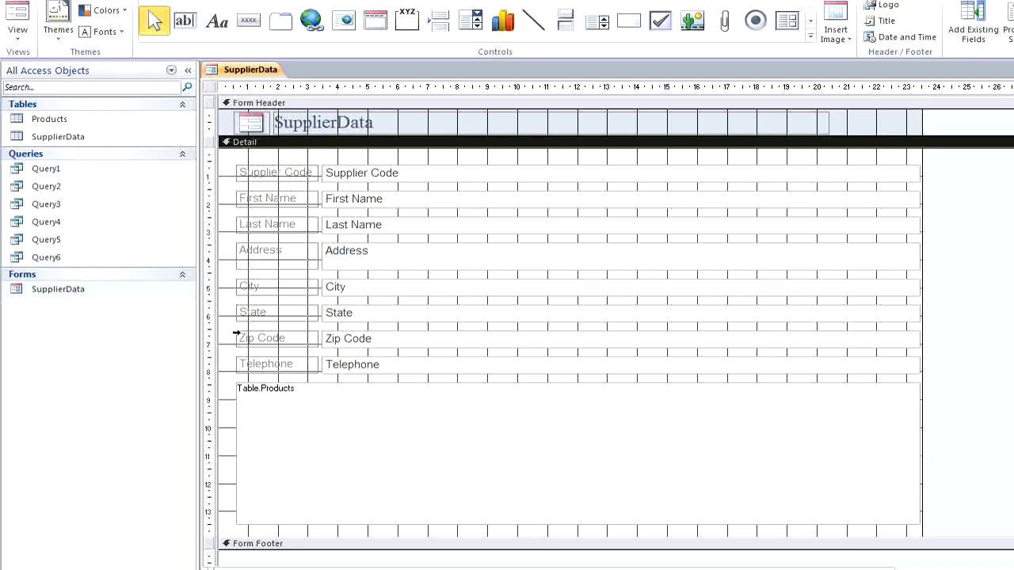
pyautogui.rightClick(226, 279)
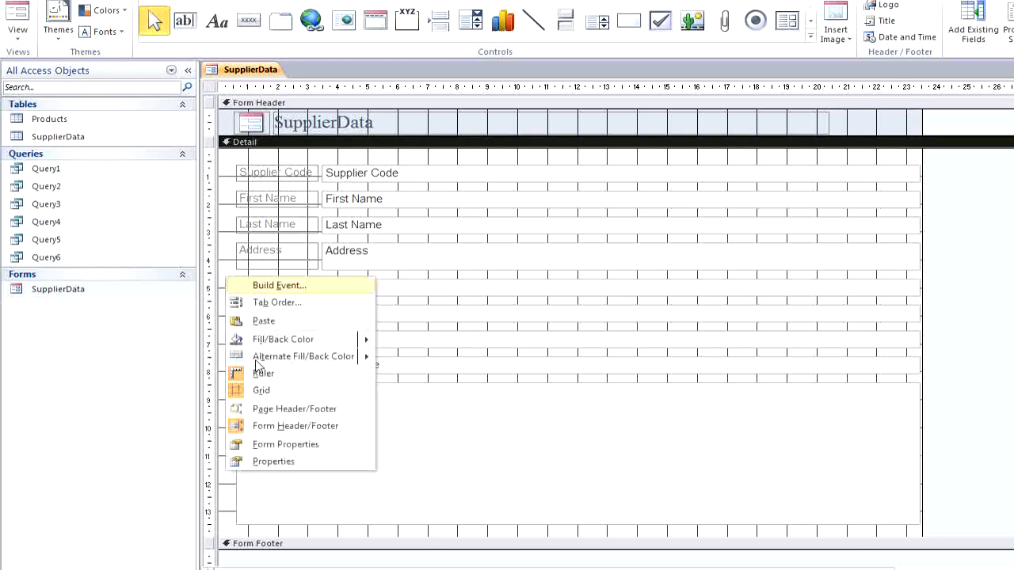
pyautogui.click(284, 461)
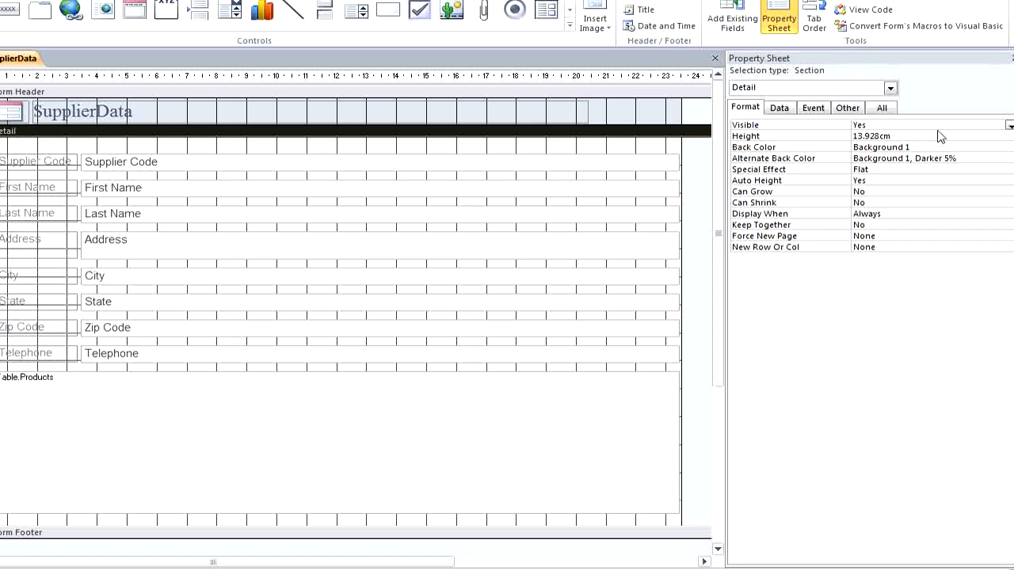
pyautogui.click(959, 148)
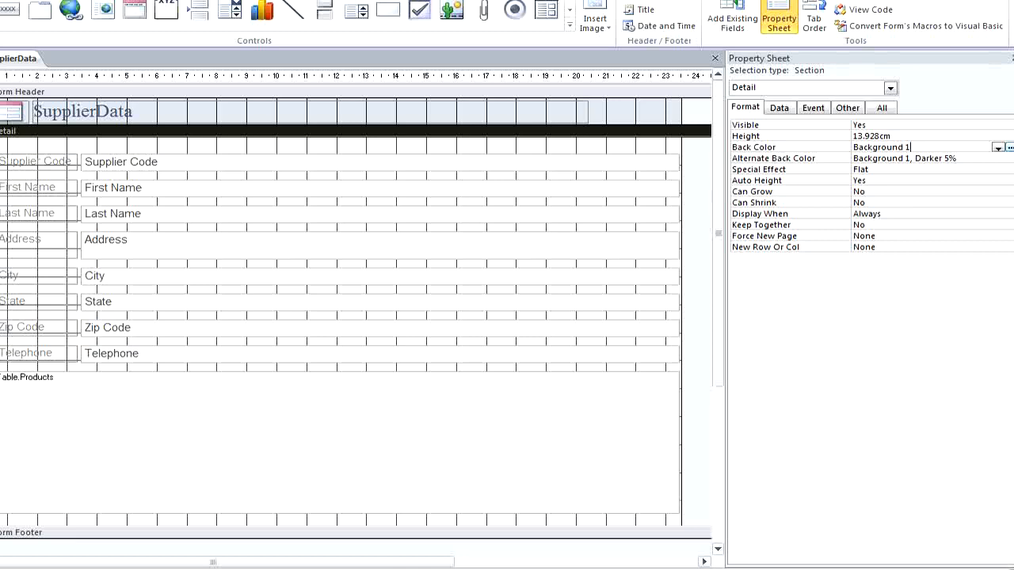
pyautogui.click(1006, 150)
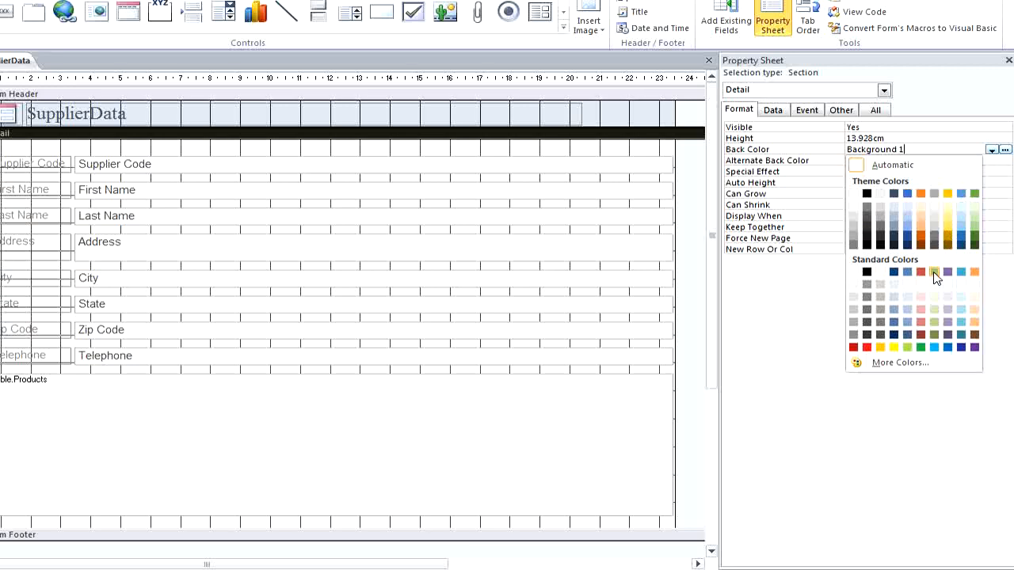
pyautogui.click(960, 316)
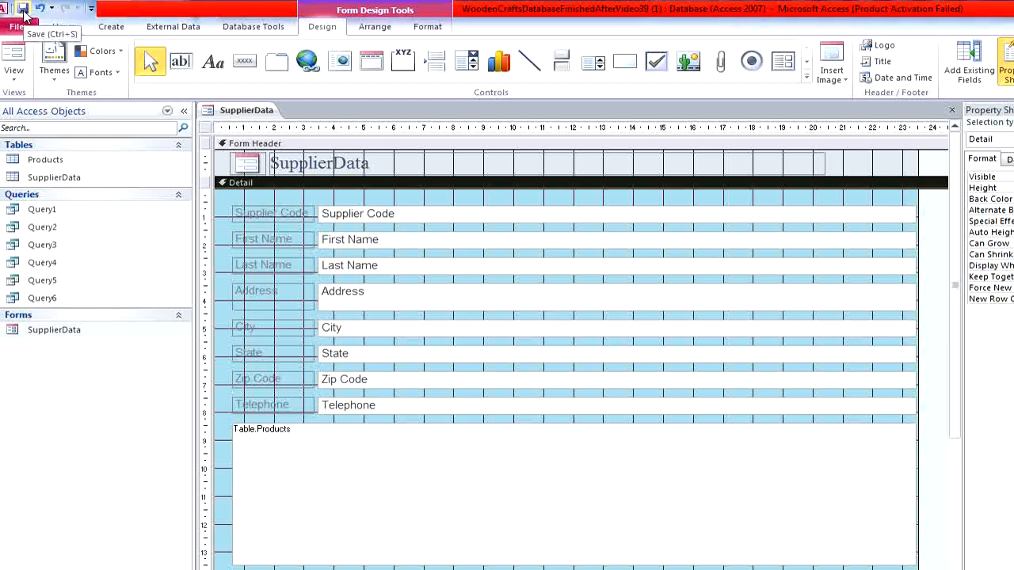
pyautogui.click(14, 72)
pyautogui.click(29, 103)
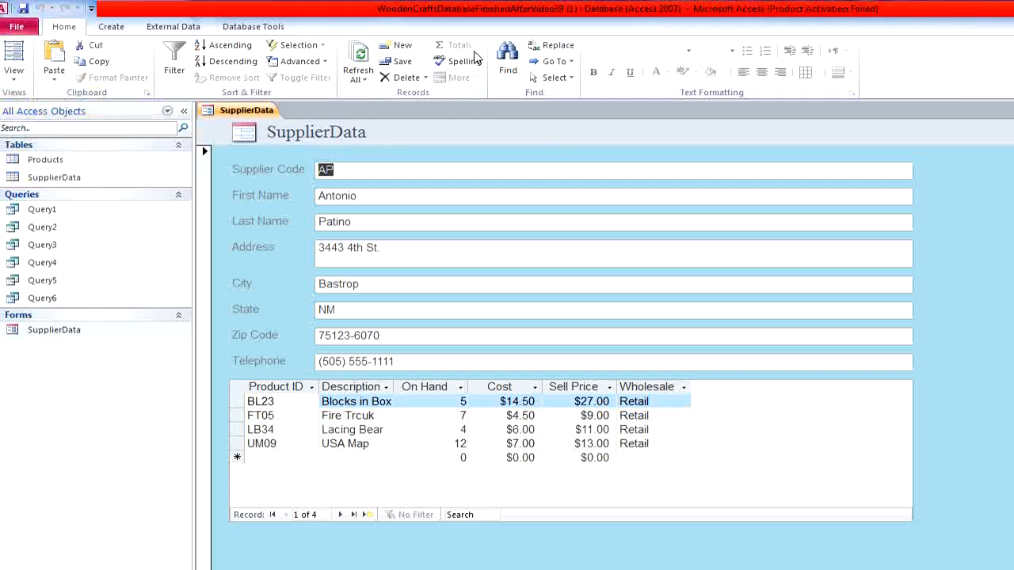
# - Check the exam's button tasks, return the form to Design View and extend the Detail section below the Products subform
pyautogui.hotkey('alt', 'Tab')
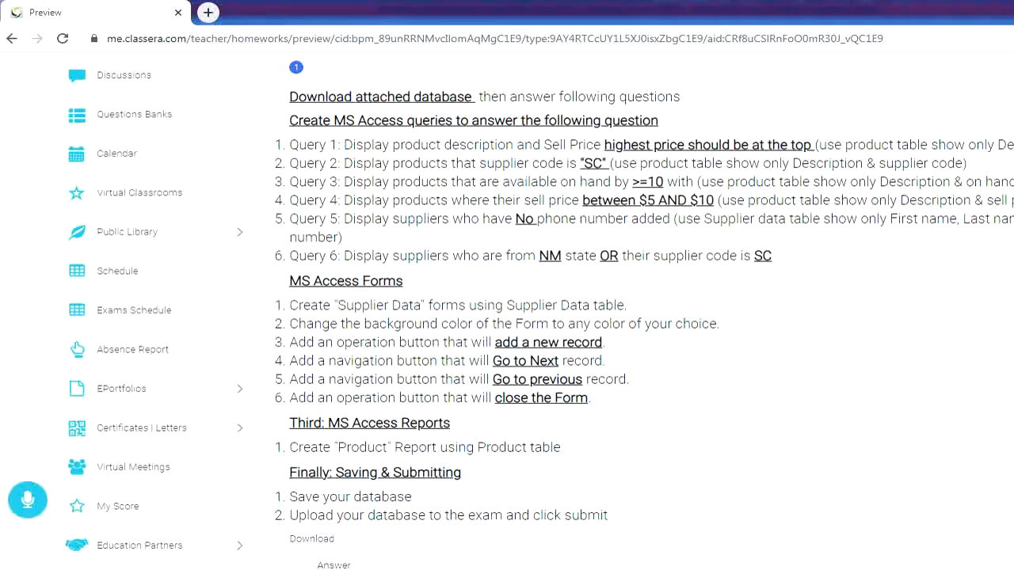
pyautogui.hotkey('alt', 'Tab')
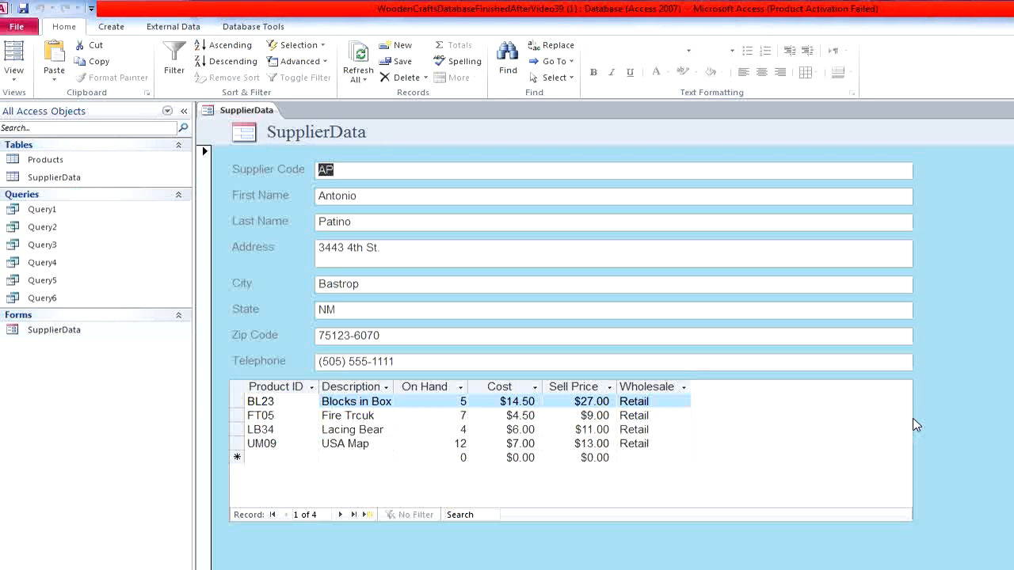
pyautogui.rightClick(964, 394)
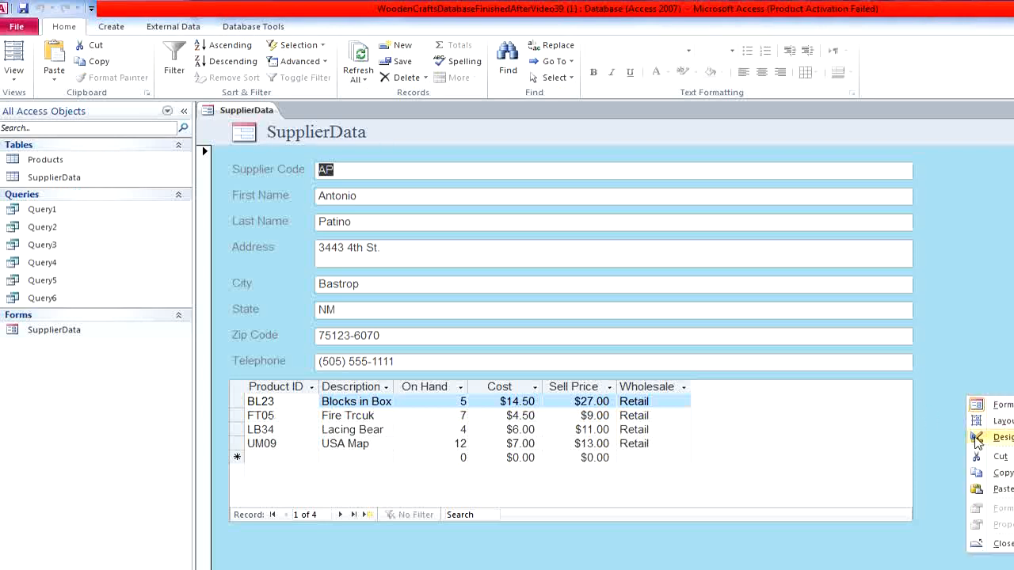
pyautogui.click(22, 79)
pyautogui.click(23, 169)
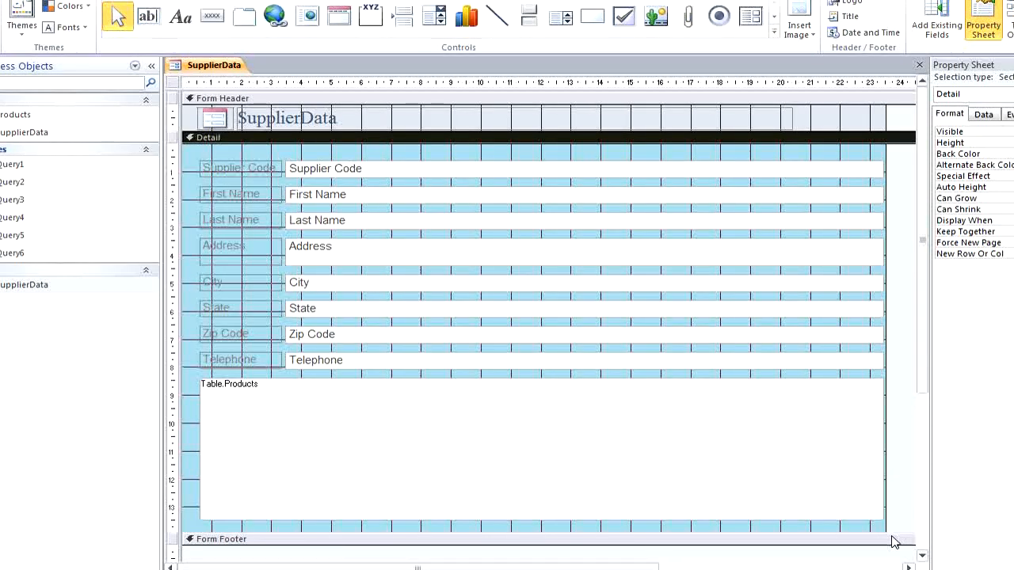
pyautogui.moveTo(920, 339); pyautogui.dragTo(931, 475)
pyautogui.moveTo(877, 447); pyautogui.dragTo(872, 537)
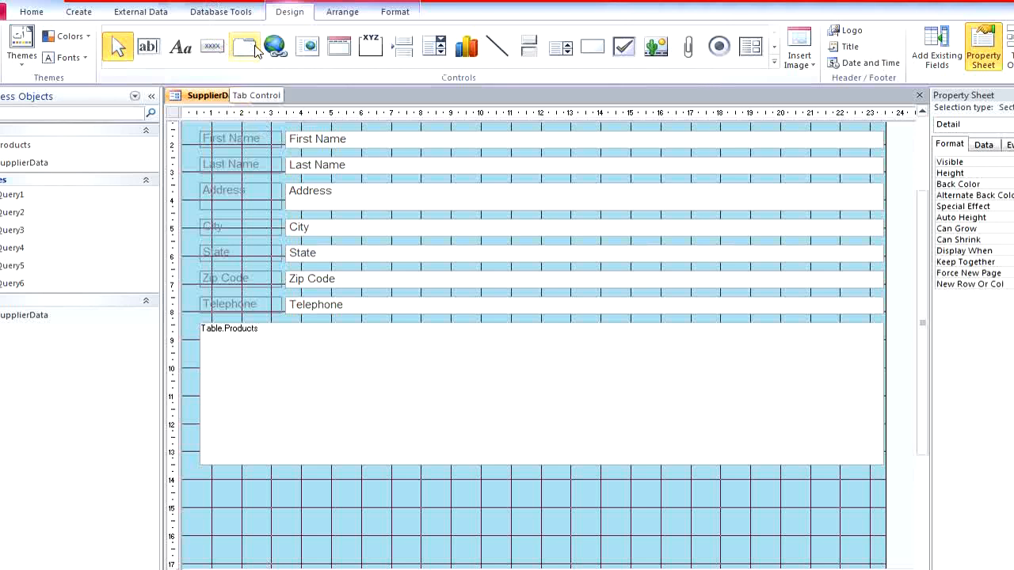
# - Draw a command button about 4 cm wide below the Products subform and assign it the Record Operations action Add New Record
pyautogui.click(212, 48)
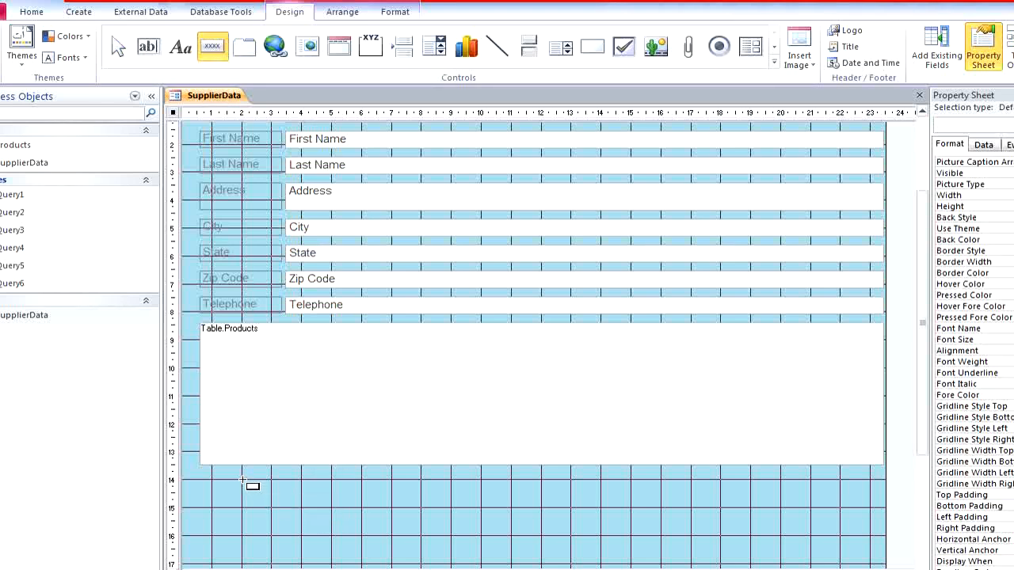
pyautogui.moveTo(243, 480); pyautogui.dragTo(362, 506)
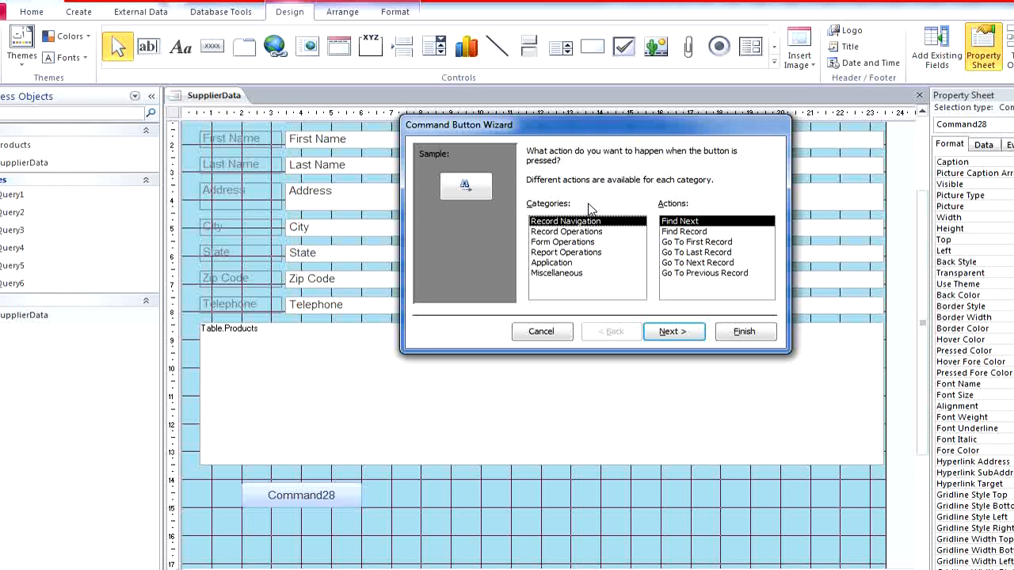
pyautogui.click(584, 232)
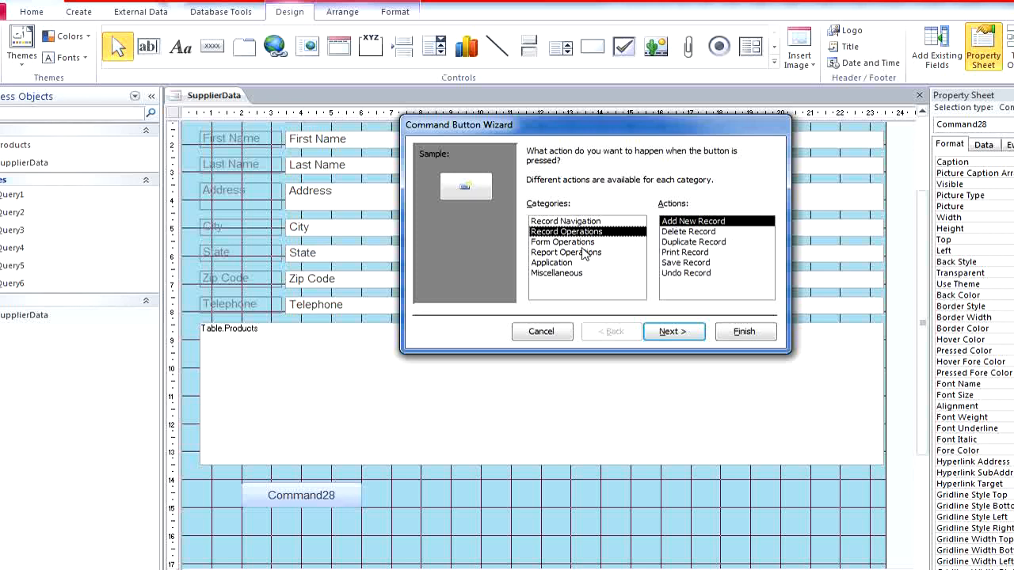
pyautogui.click(585, 251)
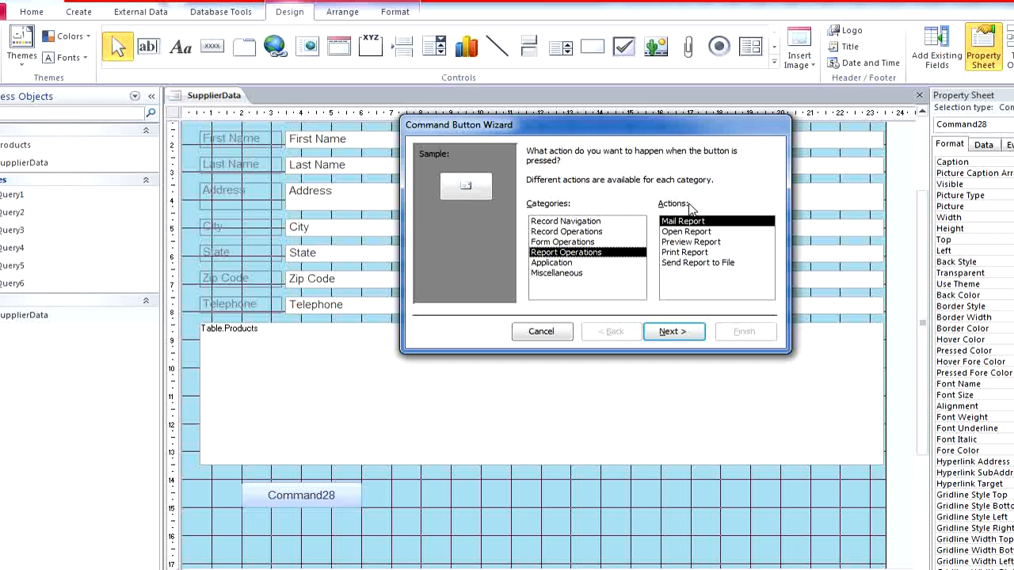
pyautogui.click(576, 232)
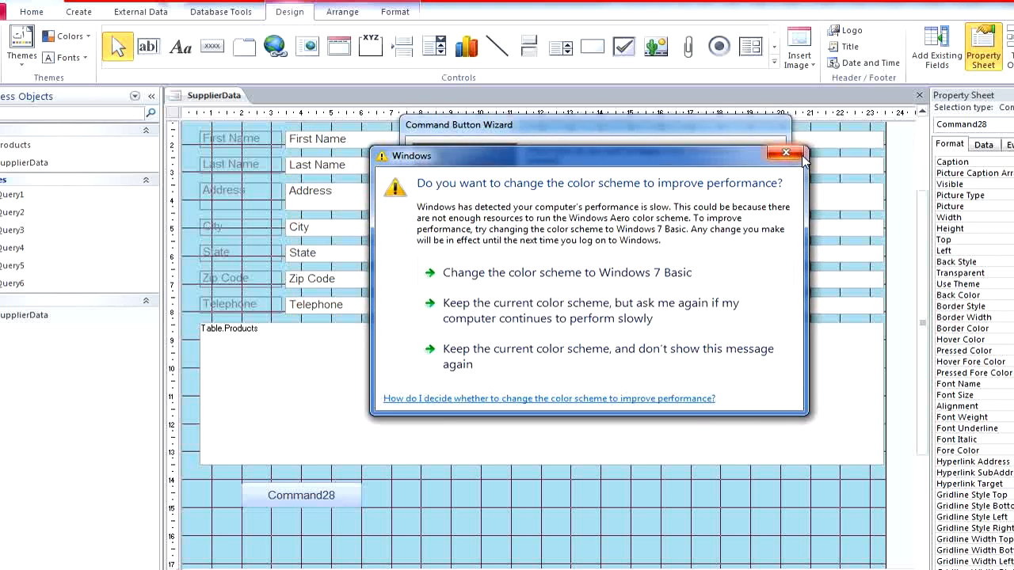
pyautogui.click(801, 163)
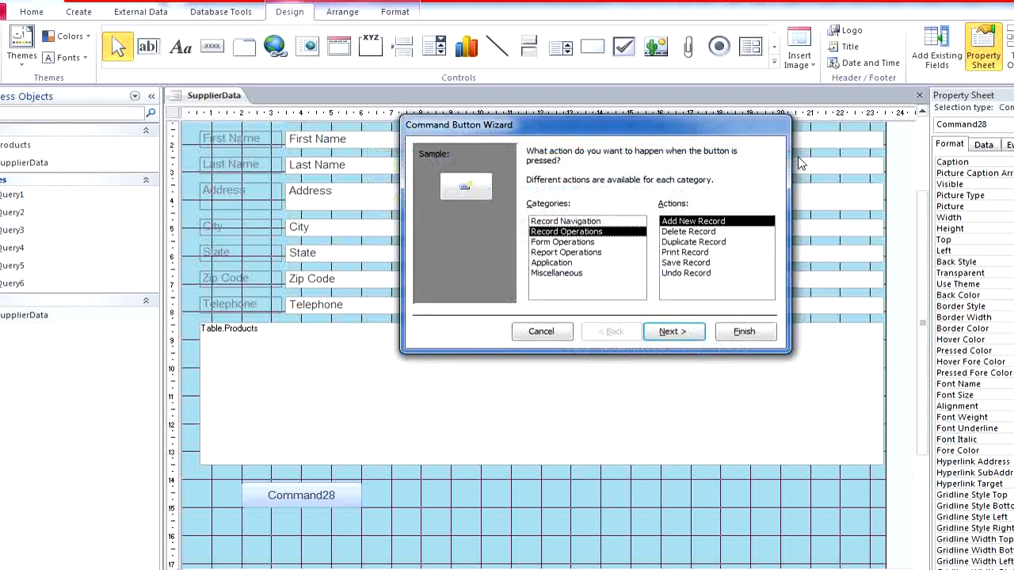
pyautogui.click(581, 222)
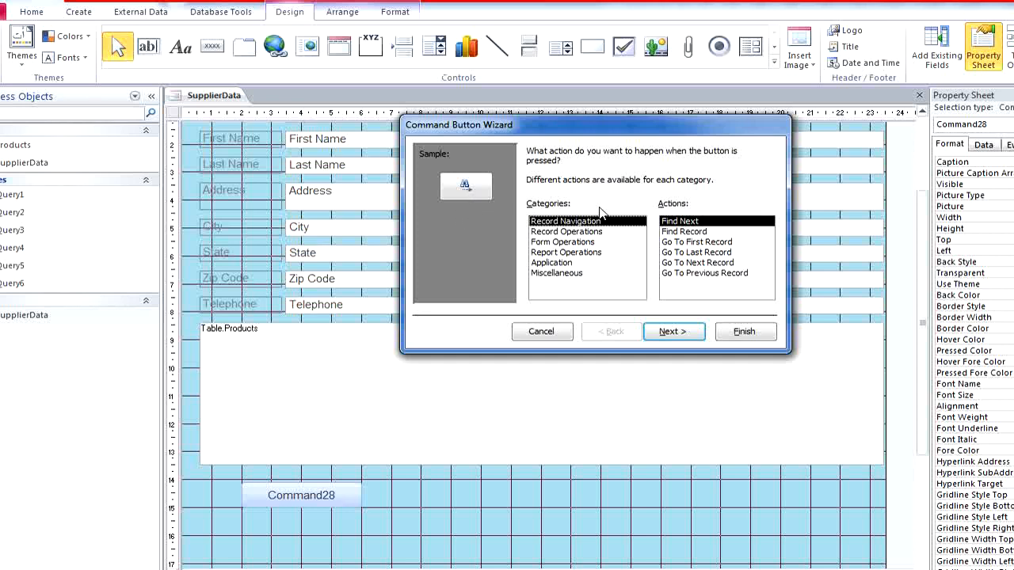
pyautogui.click(595, 232)
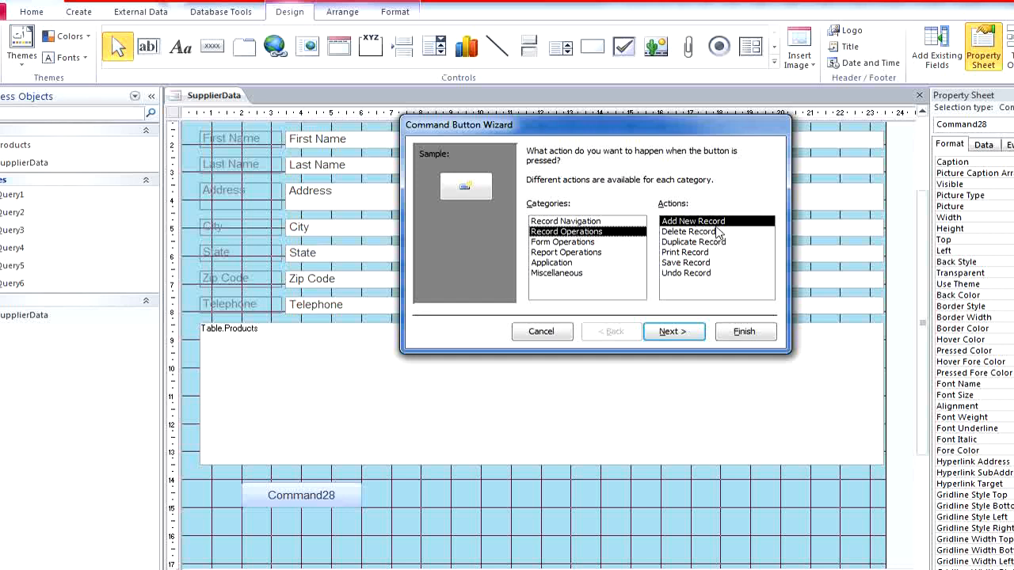
pyautogui.click(695, 339)
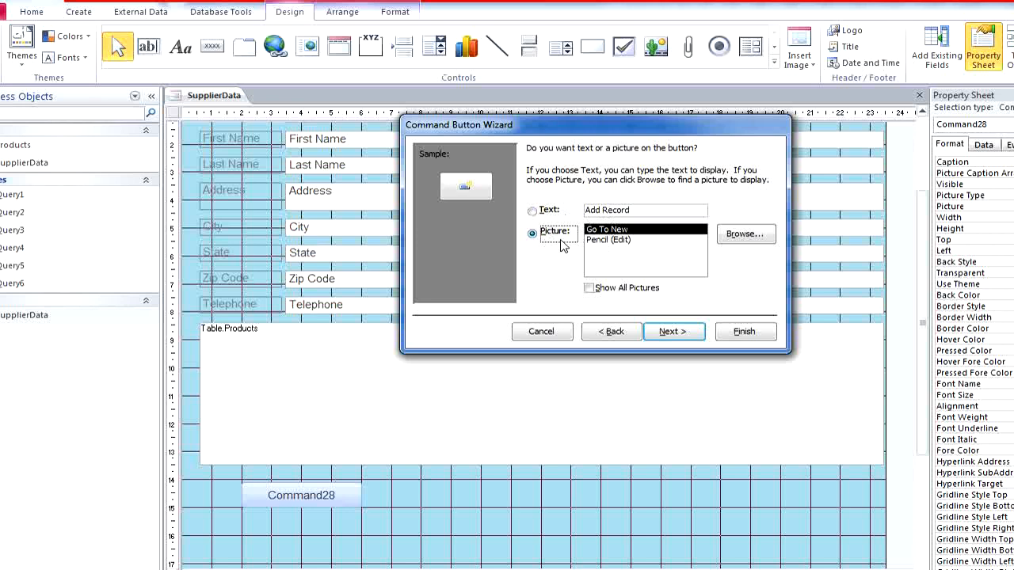
# - Show the text "Add New Record" on the button instead of a picture, finish the wizard and widen the button to about 5 cm
pyautogui.click(532, 211)
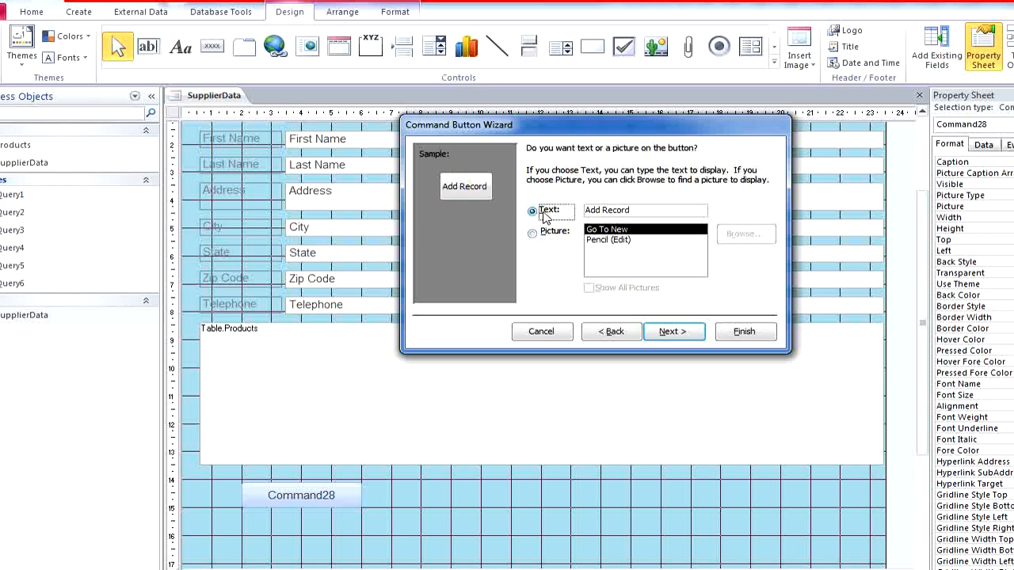
pyautogui.click(604, 211)
pyautogui.write('n')
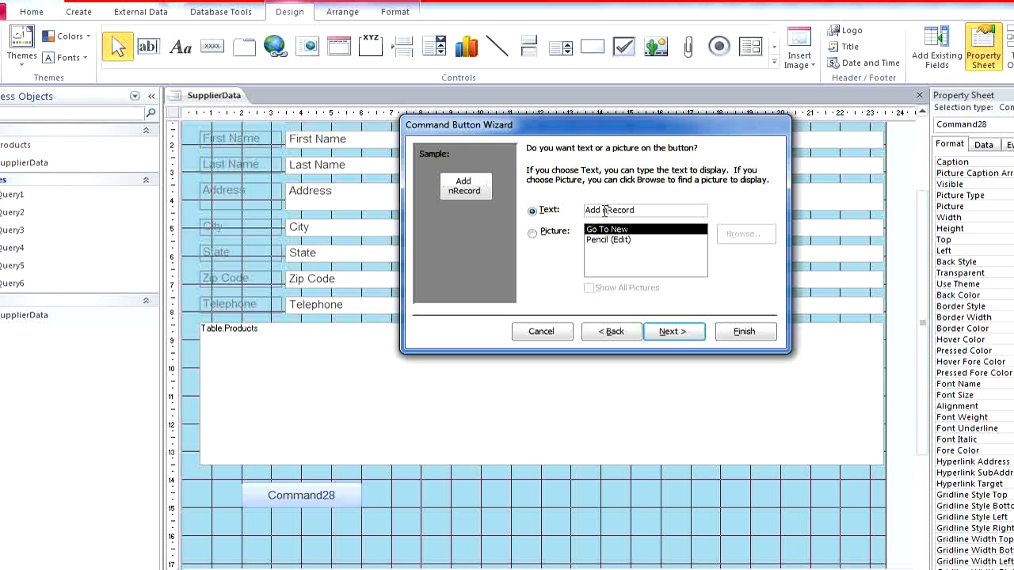
pyautogui.write('EW')
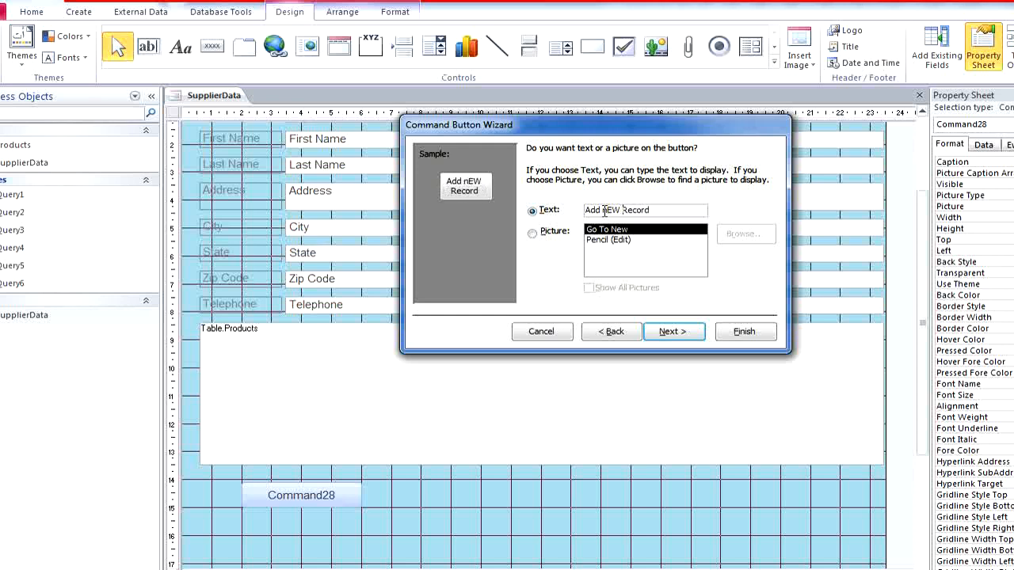
pyautogui.moveTo(622, 209); pyautogui.dragTo(602, 211)
pyautogui.write('N')
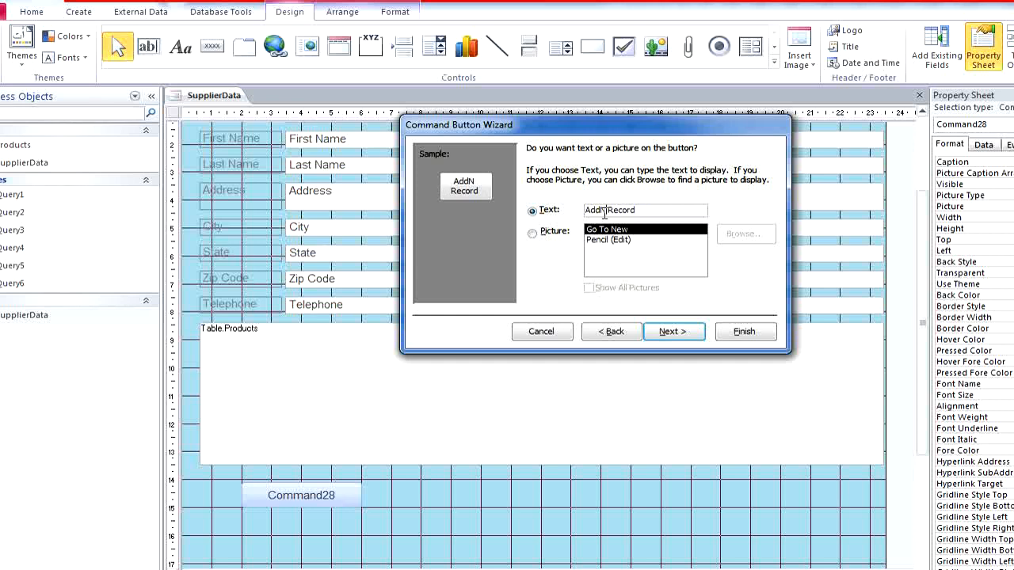
pyautogui.write('ew')
pyautogui.click(602, 210)
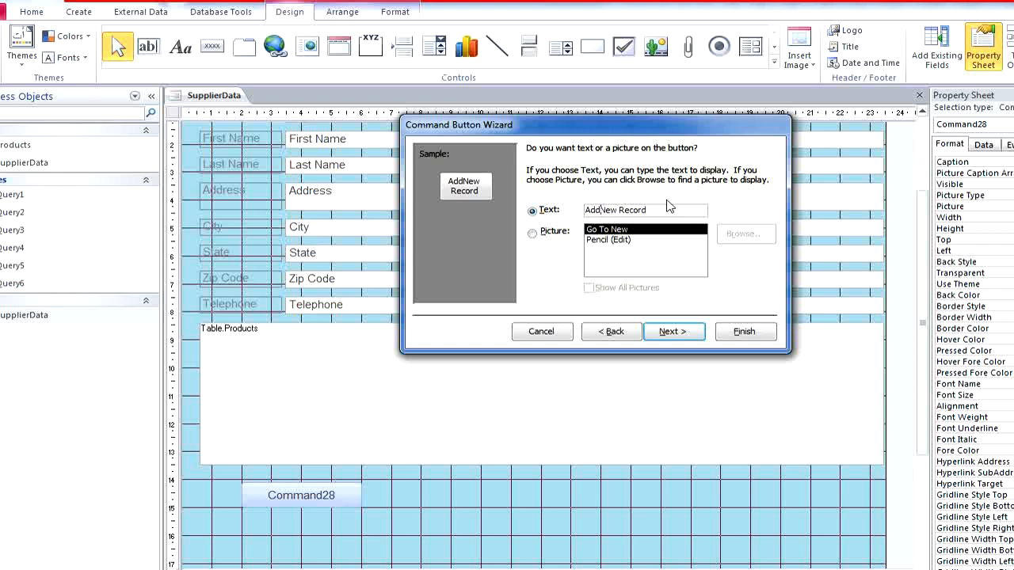
pyautogui.click(674, 332)
pyautogui.click(734, 334)
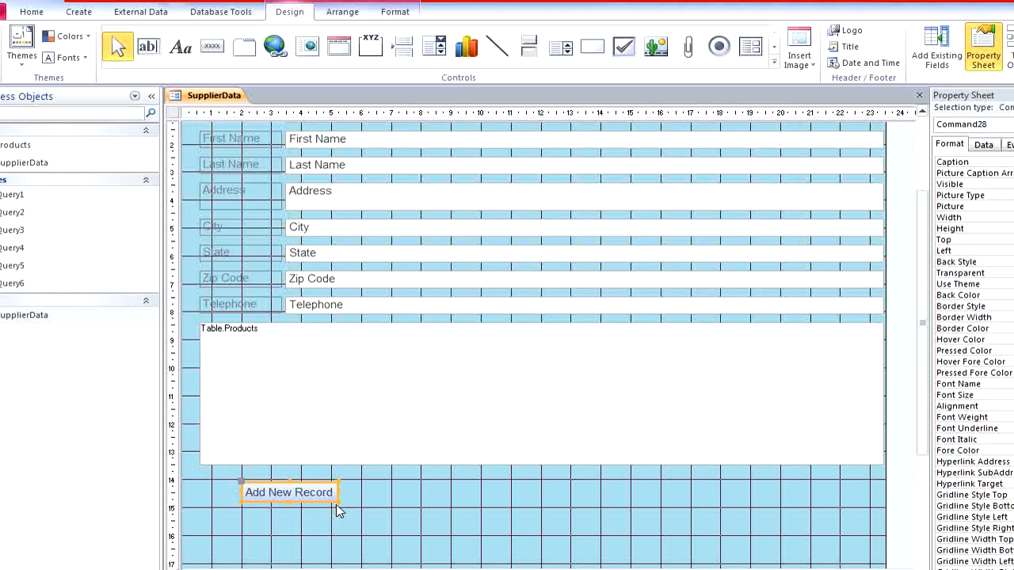
pyautogui.moveTo(338, 504); pyautogui.dragTo(391, 505)
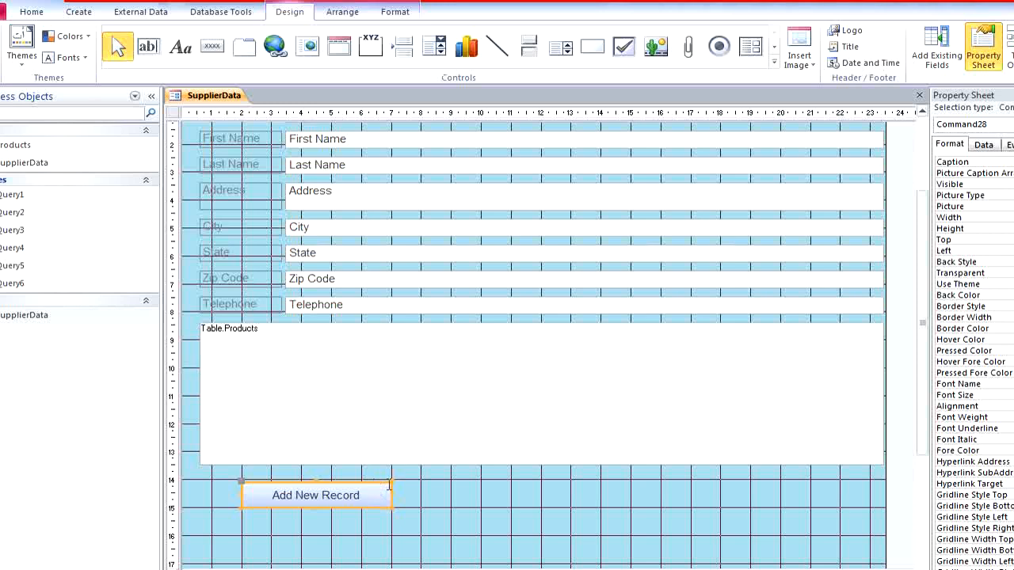
pyautogui.click(466, 511)
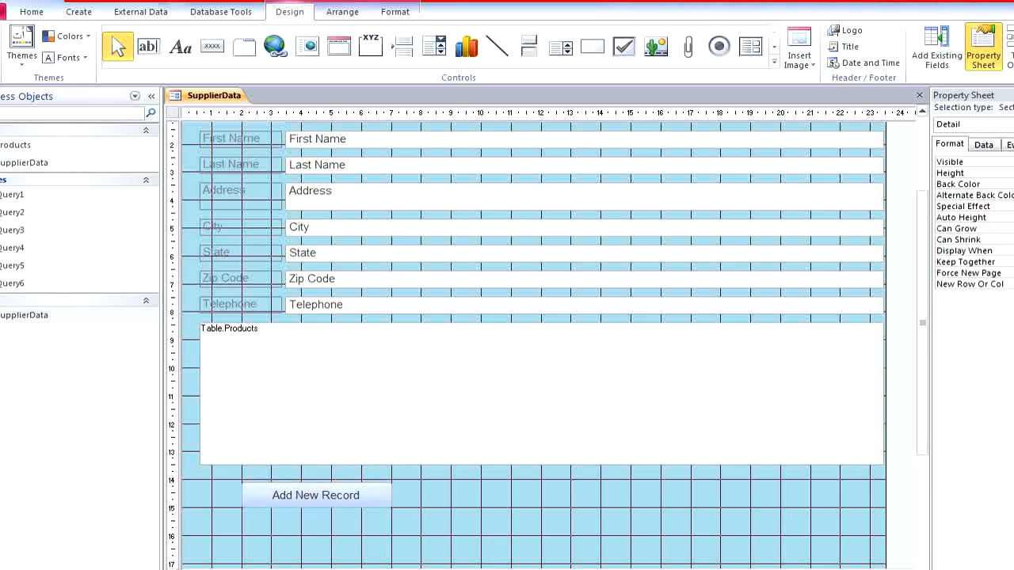
# - Check the exam's next button task, add a Go To Next Record picture button beside Add New Record, and move it to the 11 cm mark
pyautogui.hotkey('alt', 'Tab')
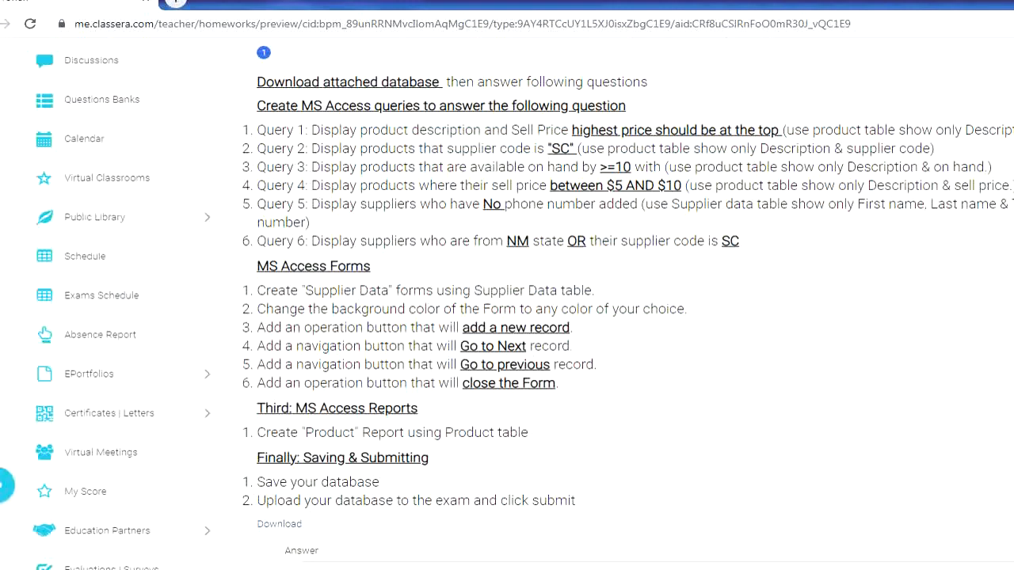
pyautogui.hotkey('alt', 'Tab')
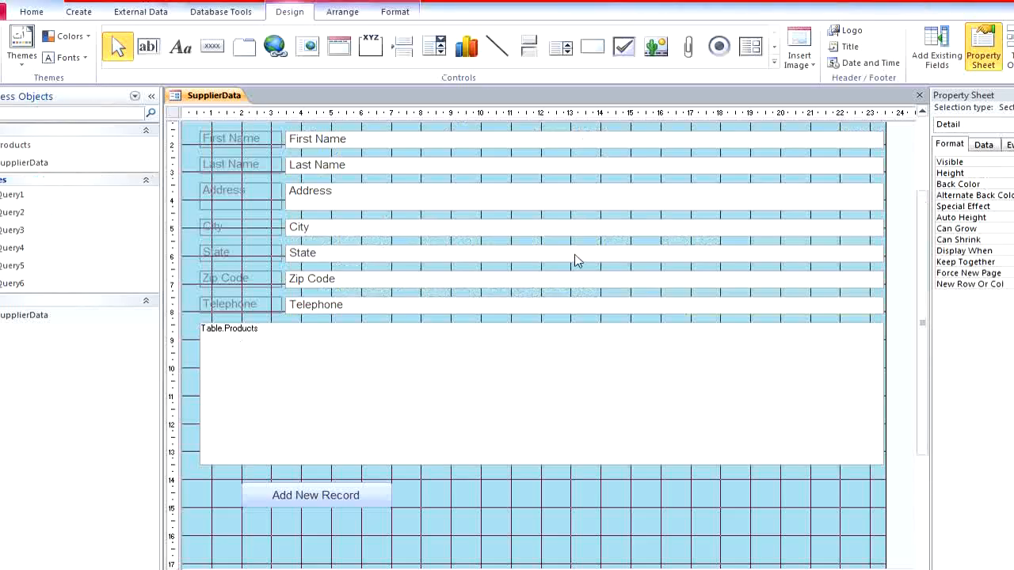
pyautogui.click(211, 47)
pyautogui.moveTo(451, 478); pyautogui.dragTo(500, 512)
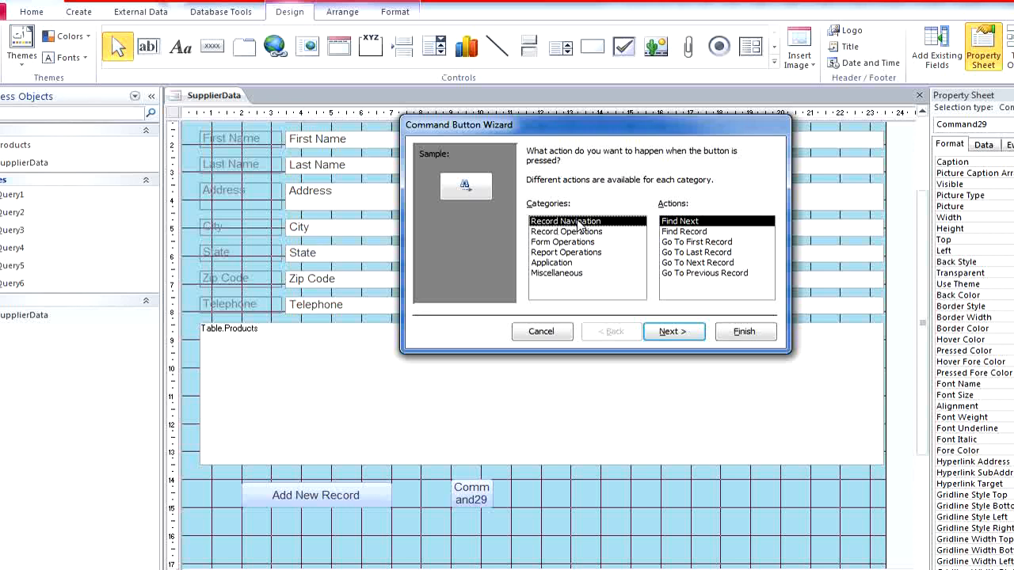
pyautogui.click(730, 263)
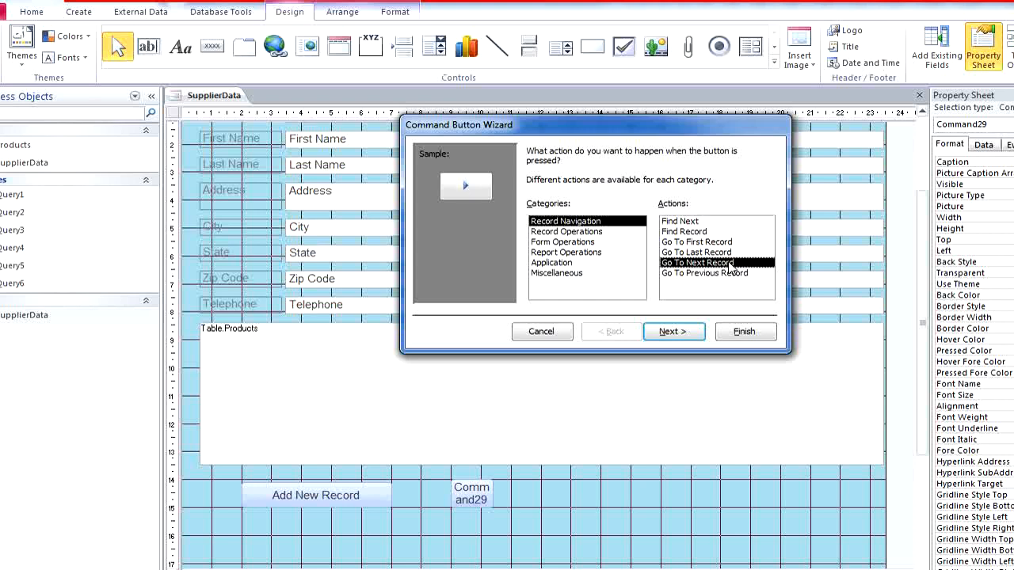
pyautogui.click(702, 336)
pyautogui.click(703, 335)
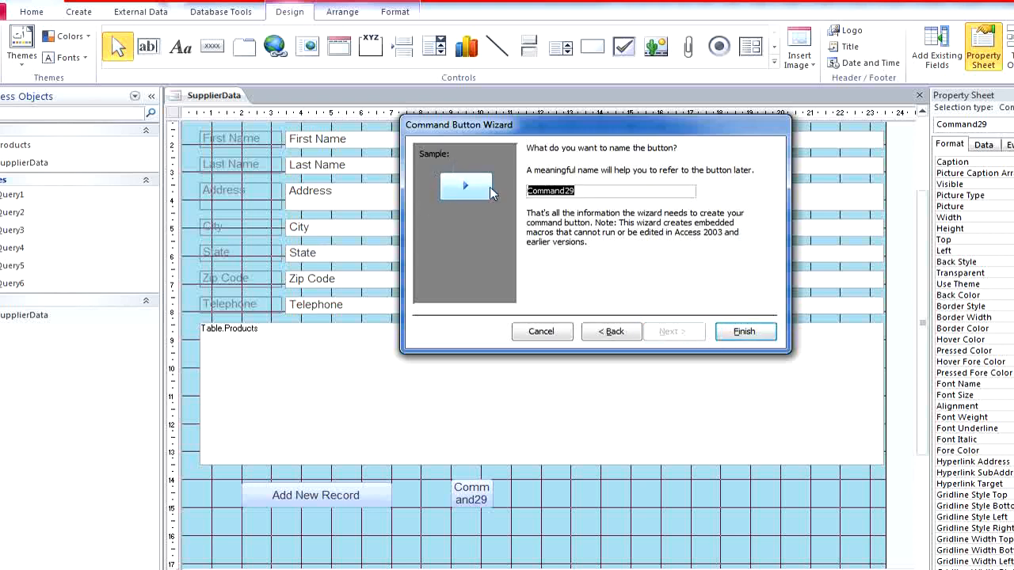
pyautogui.click(723, 335)
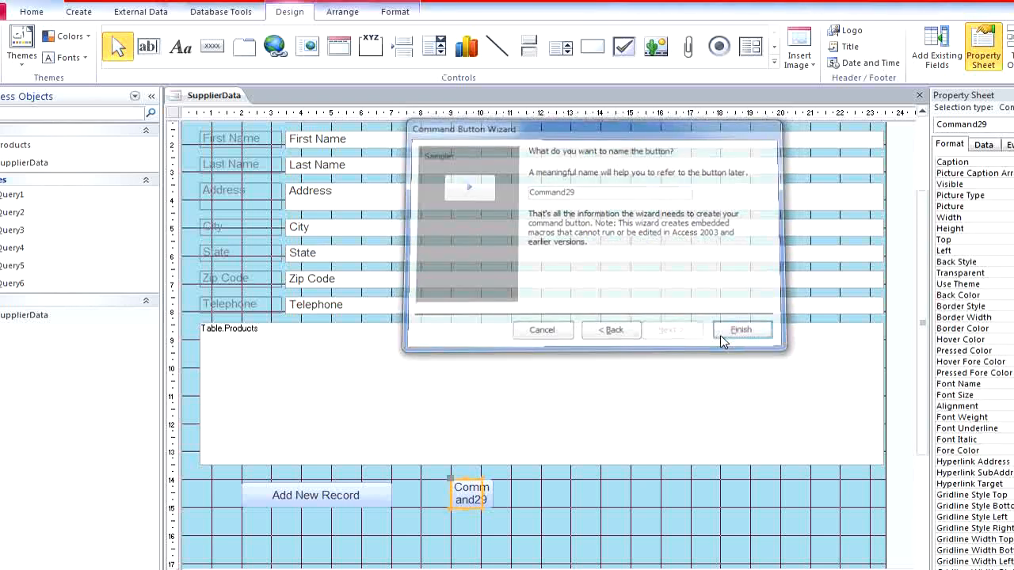
pyautogui.moveTo(461, 486); pyautogui.dragTo(520, 481)
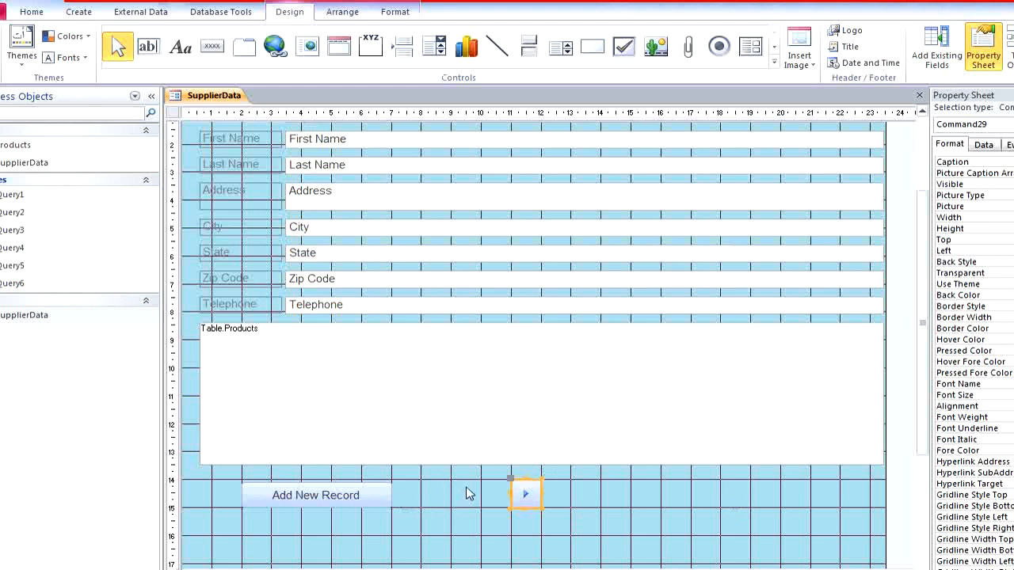
# - Add a Go To Previous Record picture button, about 1 cm square, between the Add New Record and next-record buttons
pyautogui.click(212, 47)
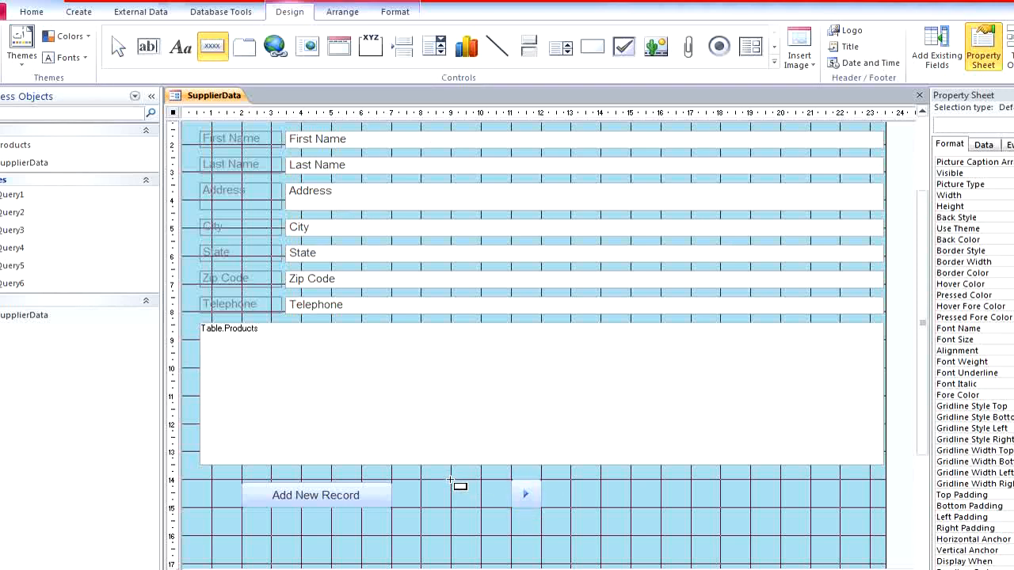
pyautogui.moveTo(451, 479)
pyautogui.mouseDown()
pyautogui.moveTo(491, 512)
pyautogui.moveTo(481, 507)
pyautogui.mouseUp()
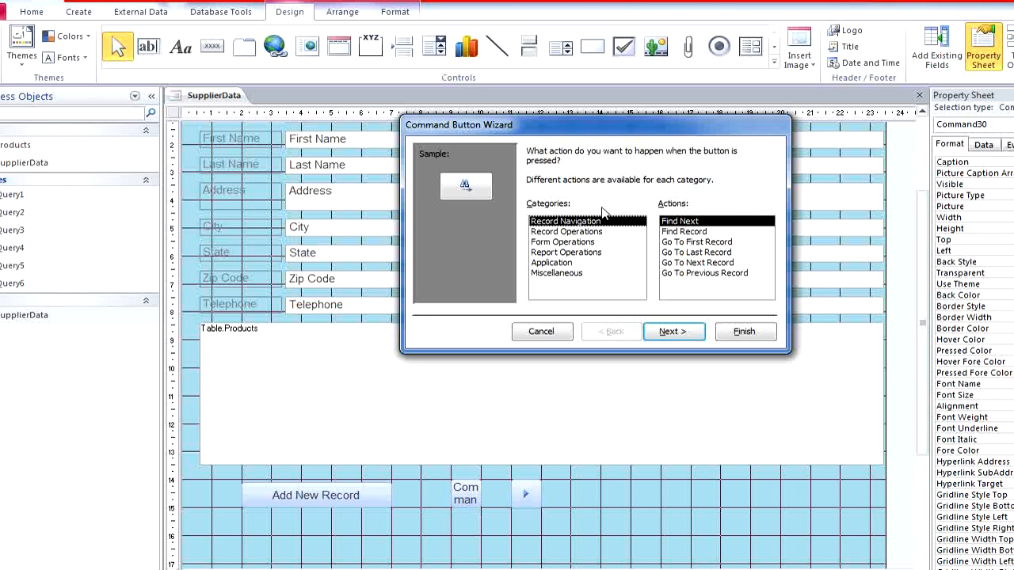
pyautogui.click(705, 273)
pyautogui.click(678, 333)
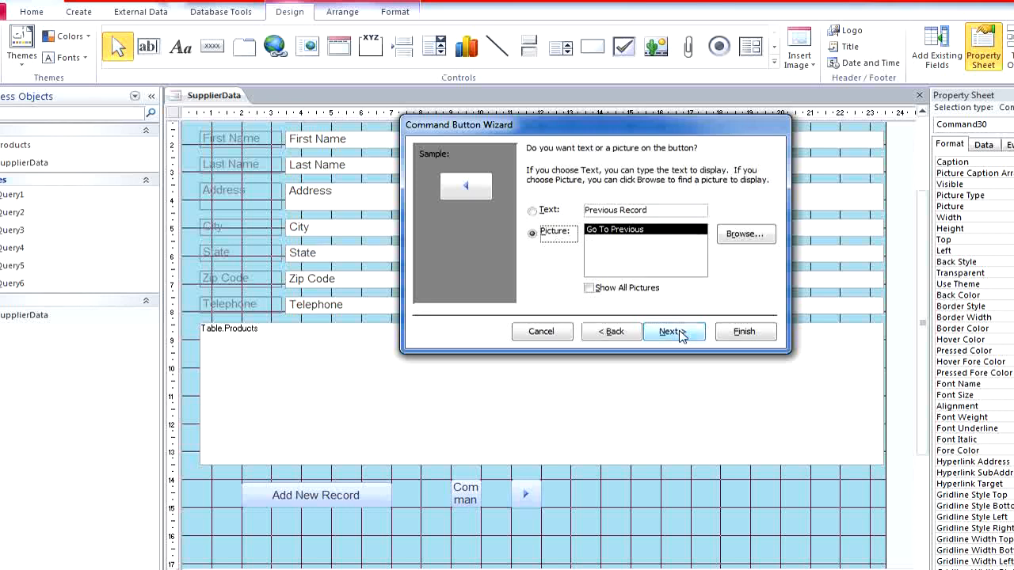
pyautogui.click(673, 332)
pyautogui.click(744, 333)
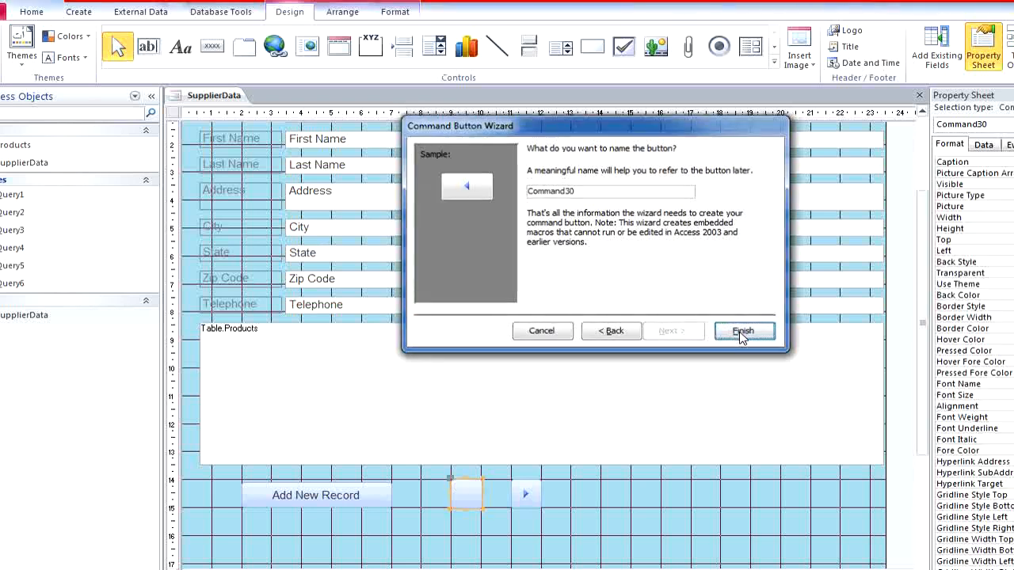
pyautogui.click(564, 496)
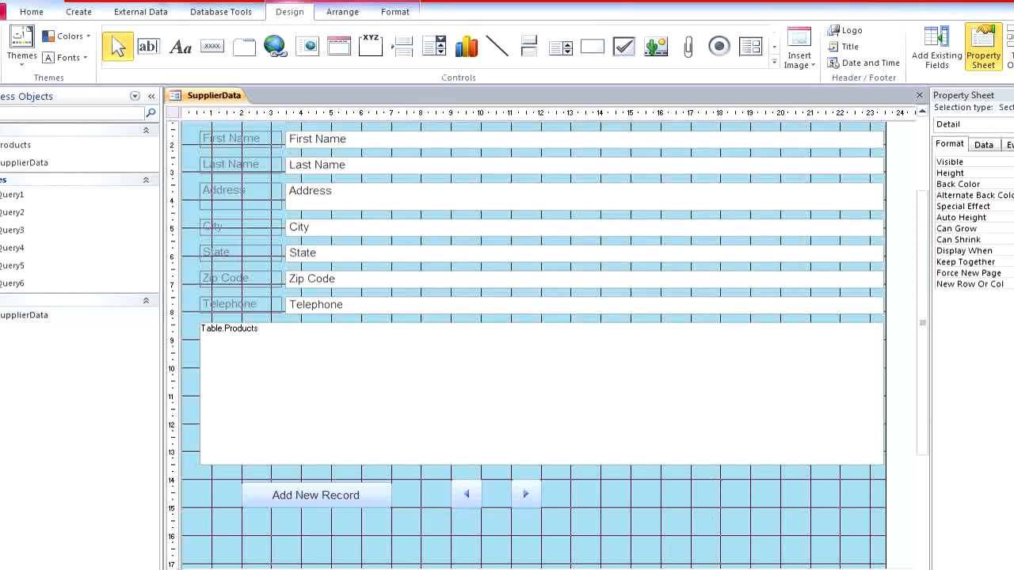
# - Check the exam's last button task, draw a command button about 3.6 cm wide at the 14 cm mark, and assign it Form Operations, Close Form
pyautogui.click(393, 568)
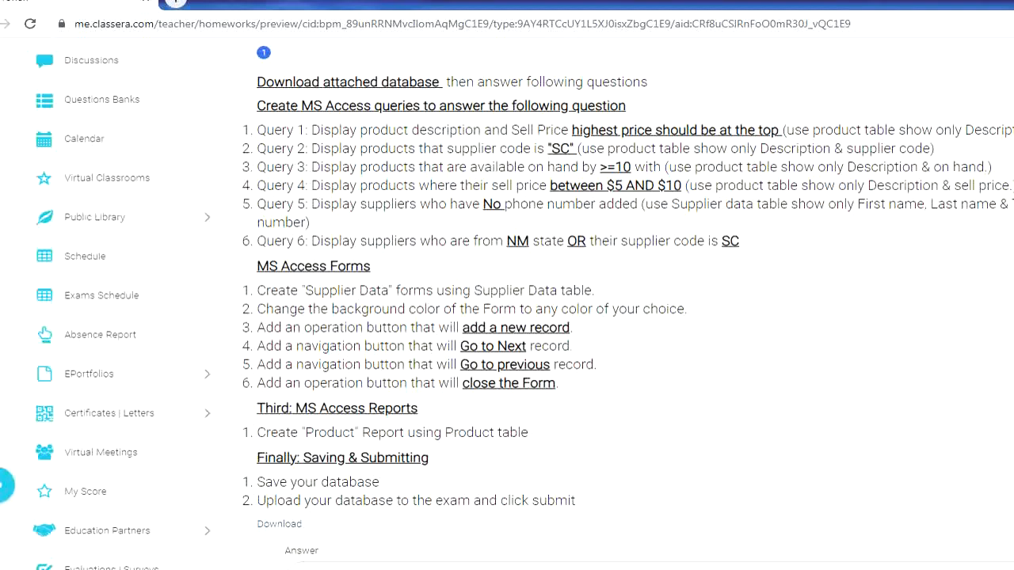
pyautogui.click(443, 569)
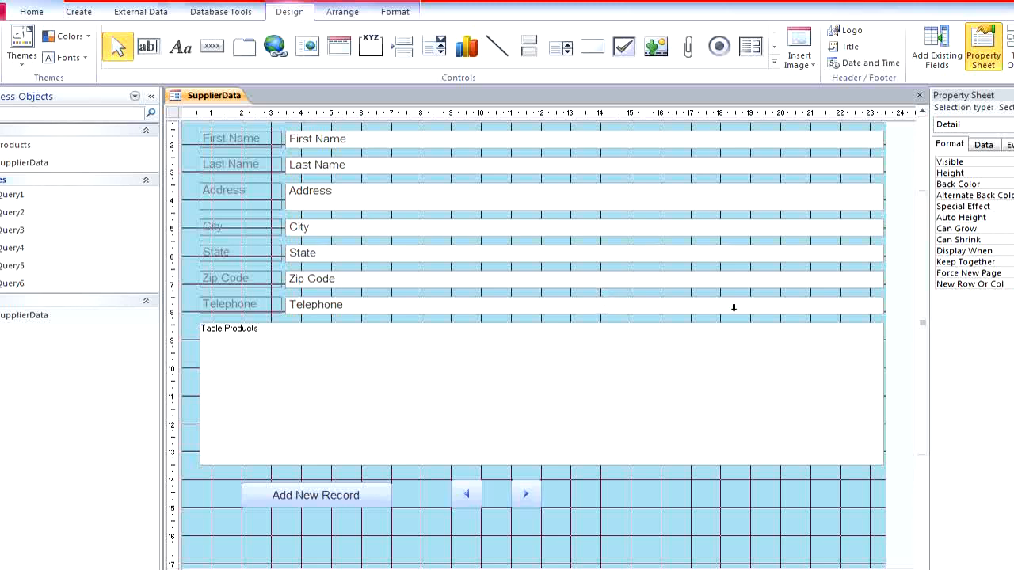
pyautogui.click(212, 45)
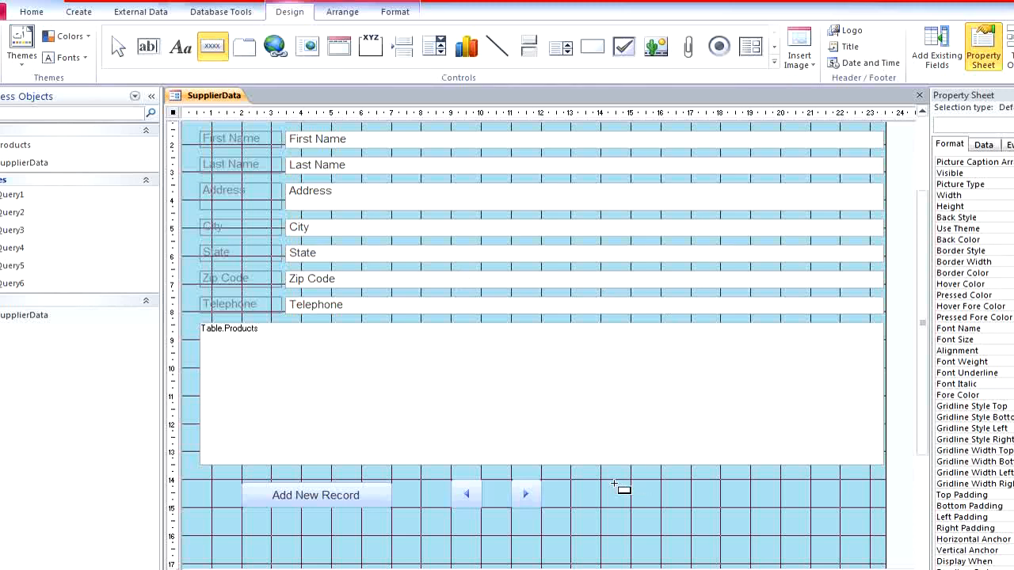
pyautogui.moveTo(603, 480); pyautogui.dragTo(713, 507)
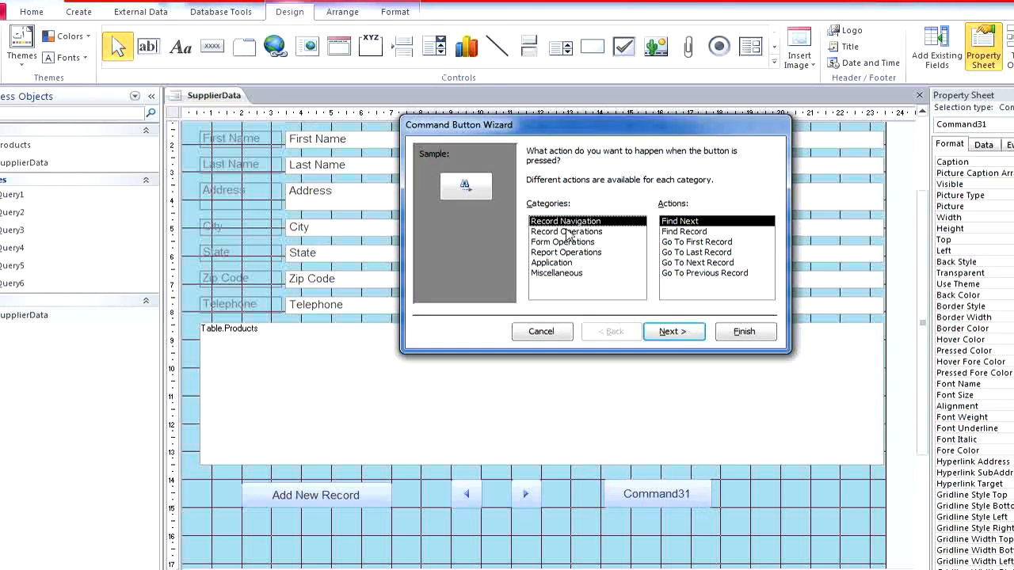
pyautogui.click(557, 243)
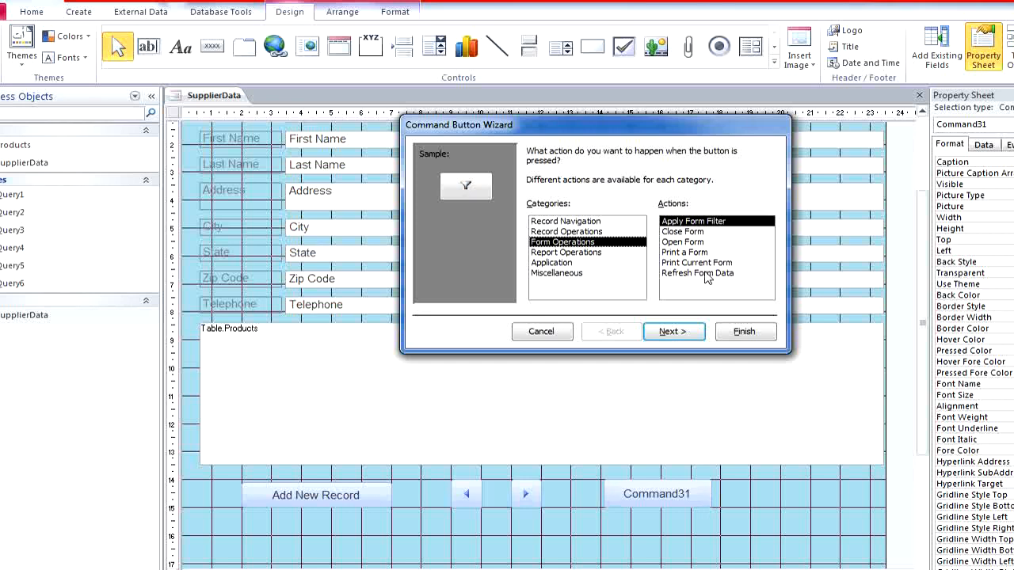
pyautogui.click(693, 232)
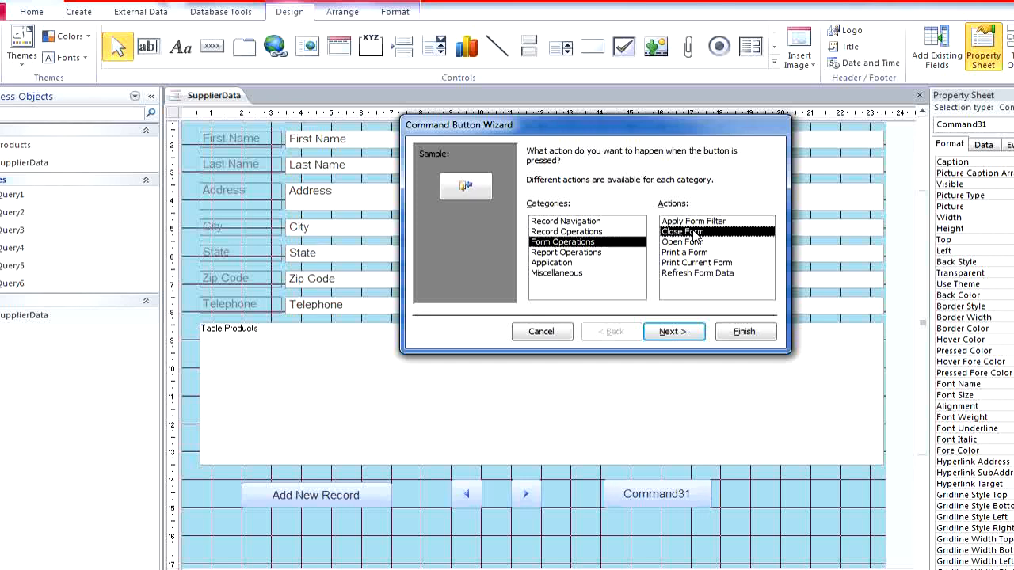
# - Show the text "Close Form" on the button instead of a picture, finish the wizard and enlarge the button to about 4 by 1 cm
pyautogui.click(686, 331)
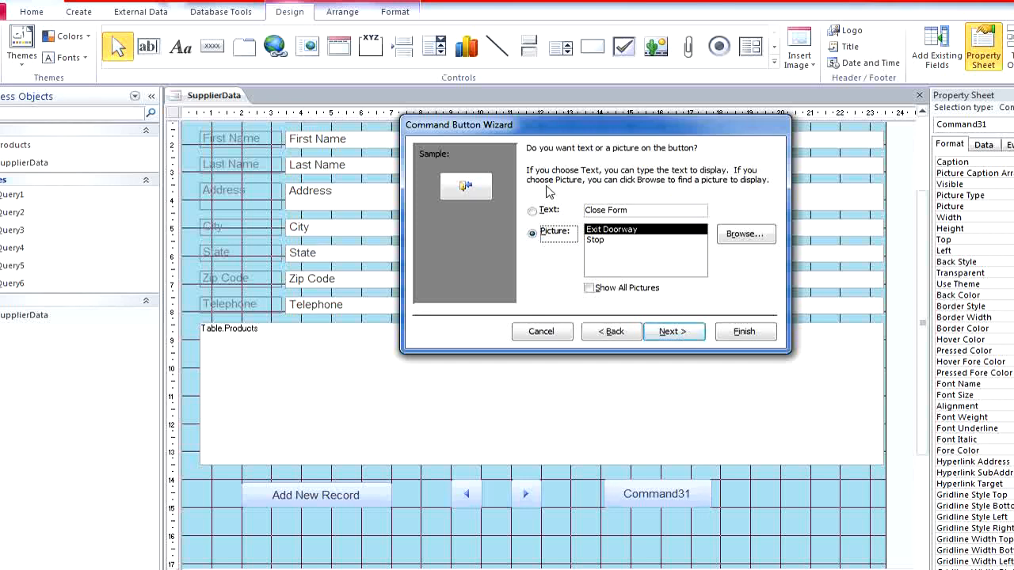
pyautogui.click(555, 212)
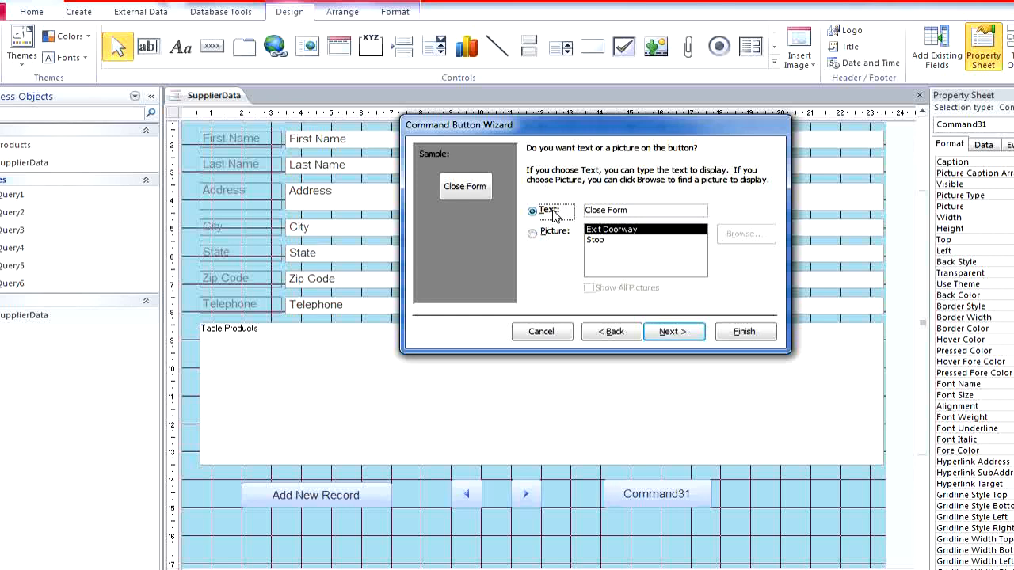
pyautogui.click(674, 332)
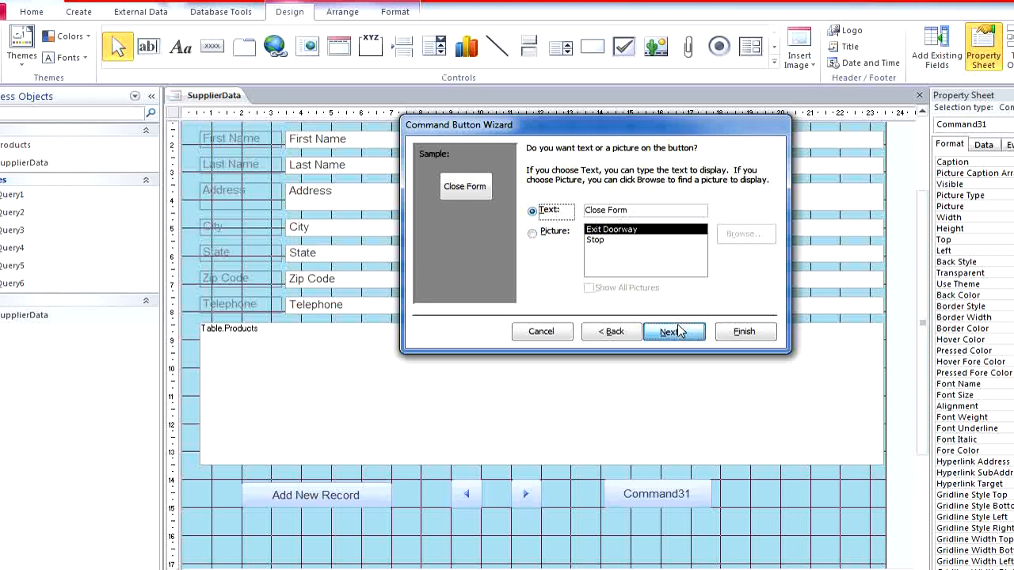
pyautogui.click(730, 331)
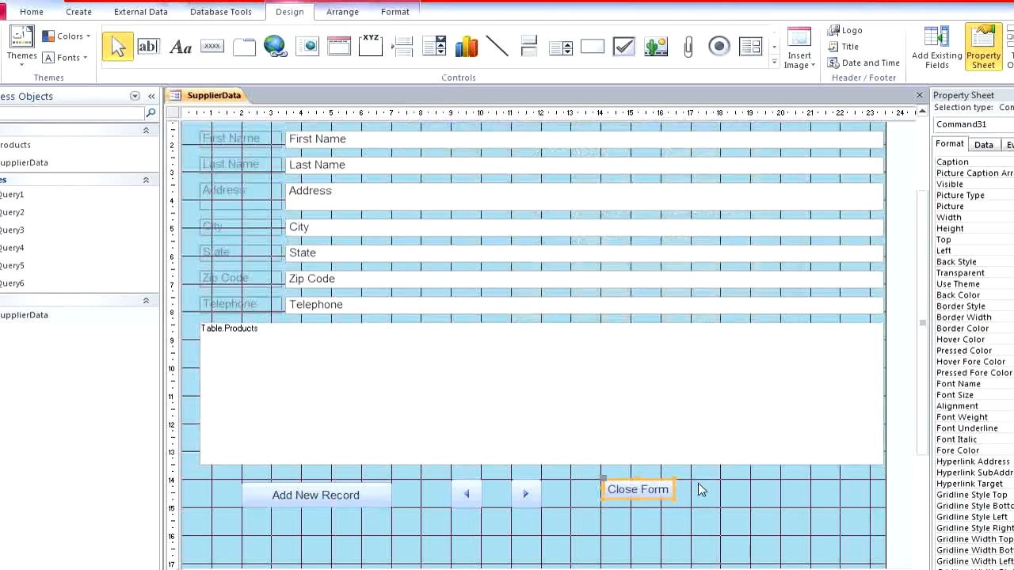
pyautogui.moveTo(672, 499); pyautogui.dragTo(720, 507)
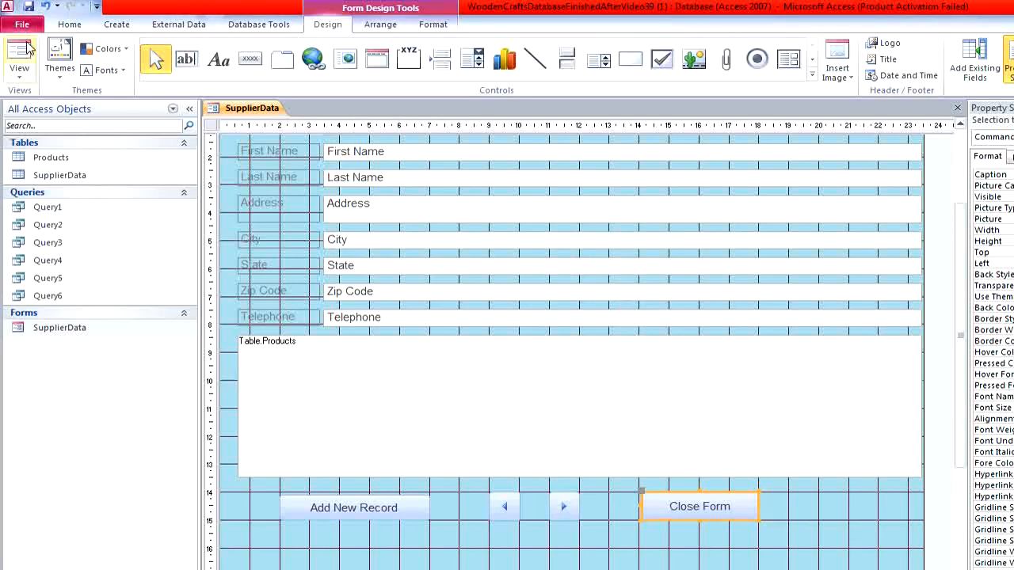
# - Show the SupplierData form in Form View and test its next-record and previous-record buttons
pyautogui.click(19, 67)
pyautogui.click(29, 99)
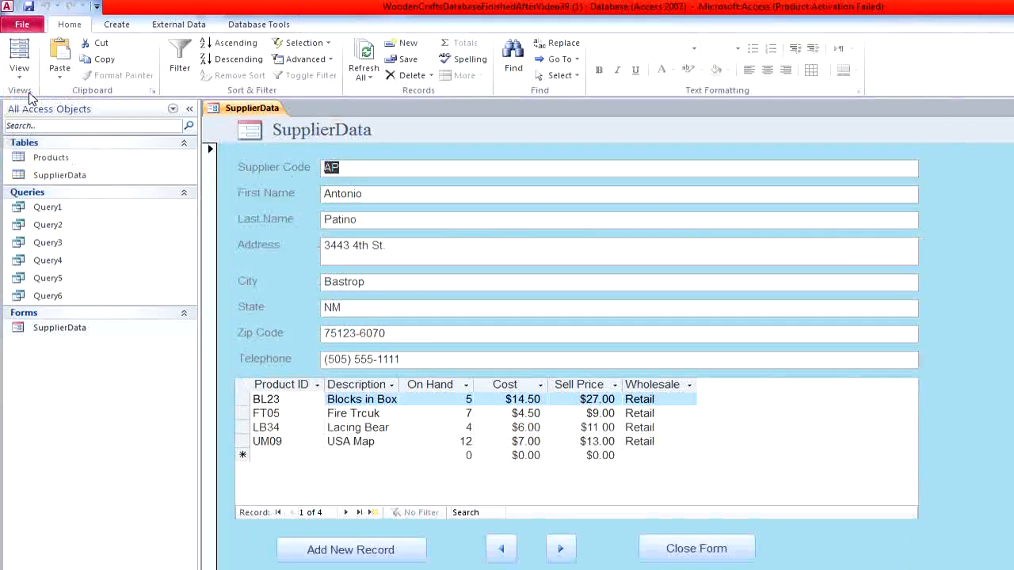
pyautogui.click(560, 549)
pyautogui.click(560, 551)
pyautogui.click(560, 551)
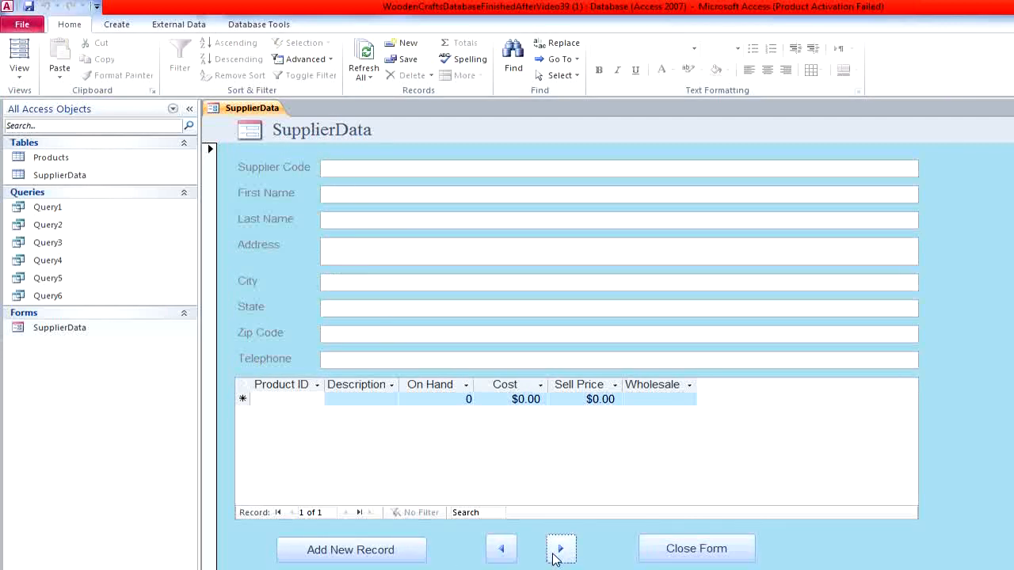
pyautogui.click(502, 550)
pyautogui.click(504, 552)
pyautogui.click(504, 552)
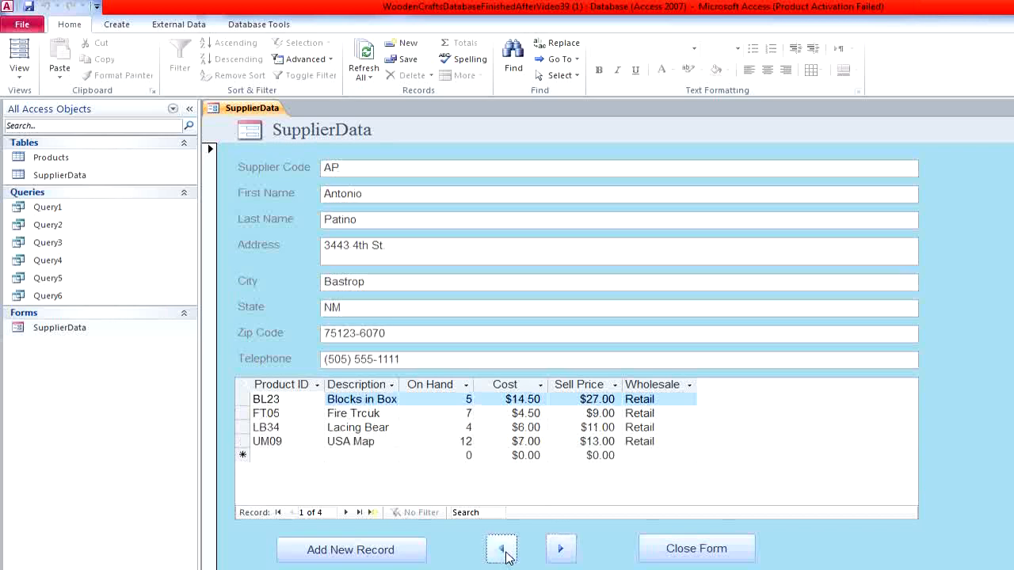
# - Test the form's Add New Record button, then close the form with its Close Form button and save the design changes
pyautogui.click(412, 550)
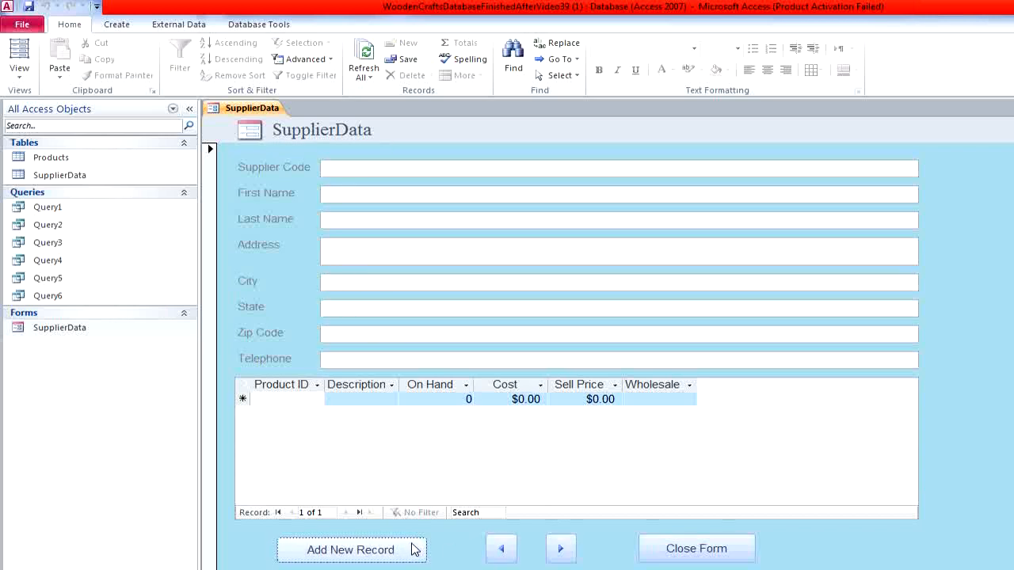
pyautogui.click(709, 547)
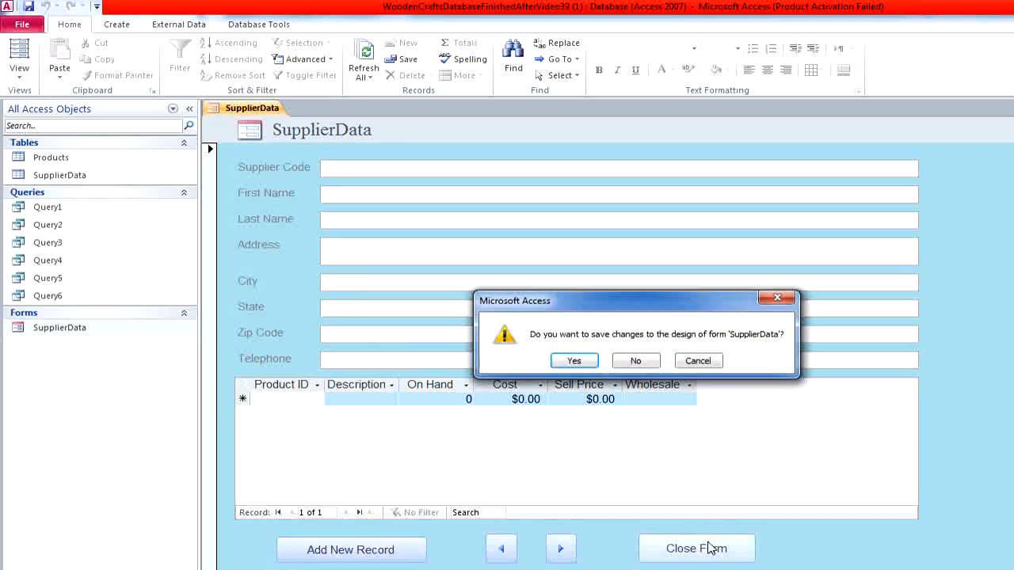
pyautogui.click(587, 362)
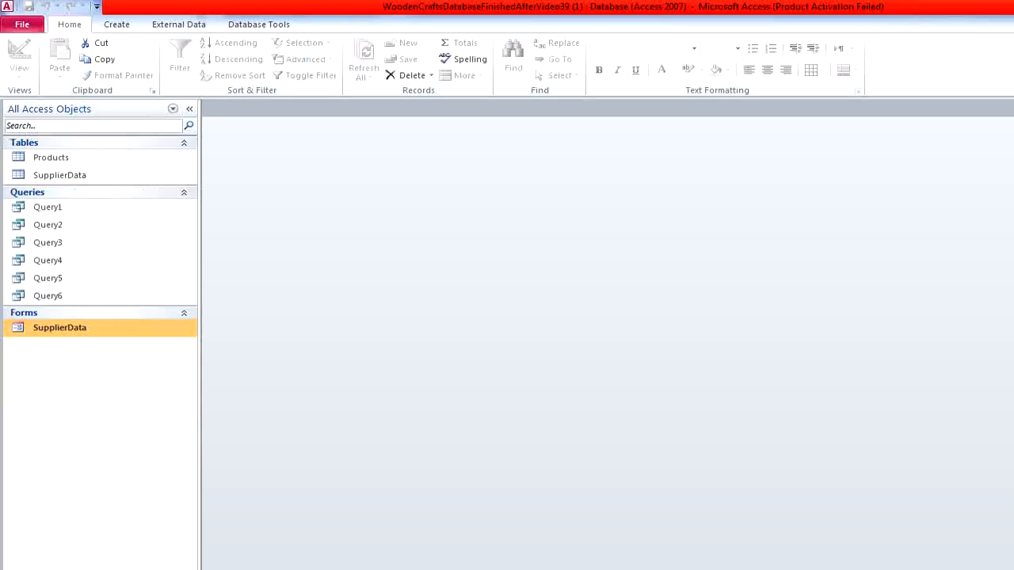
# - Create a report from the Products table, then close it and save it under the name Products
pyautogui.click(120, 26)
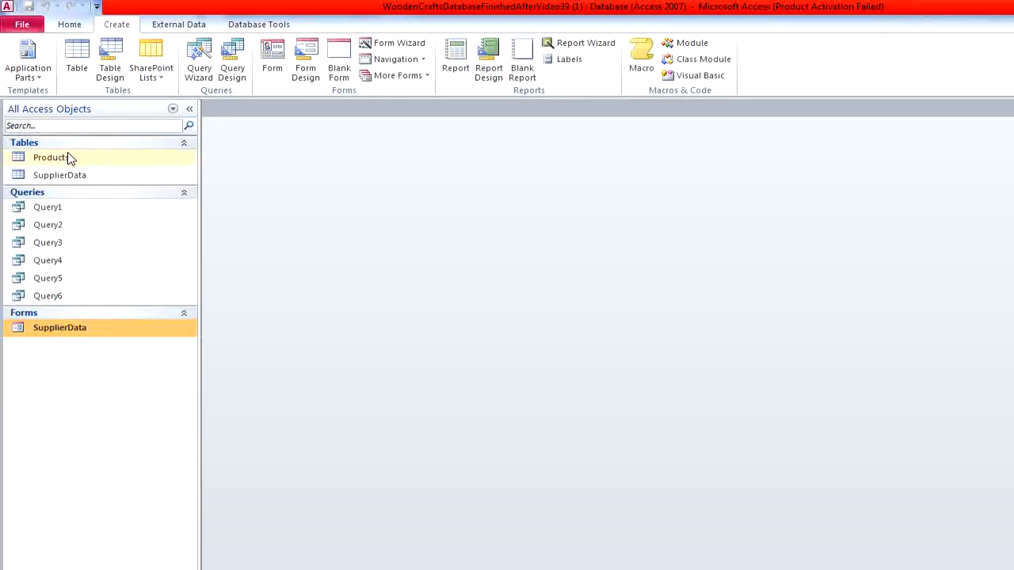
pyautogui.click(69, 159)
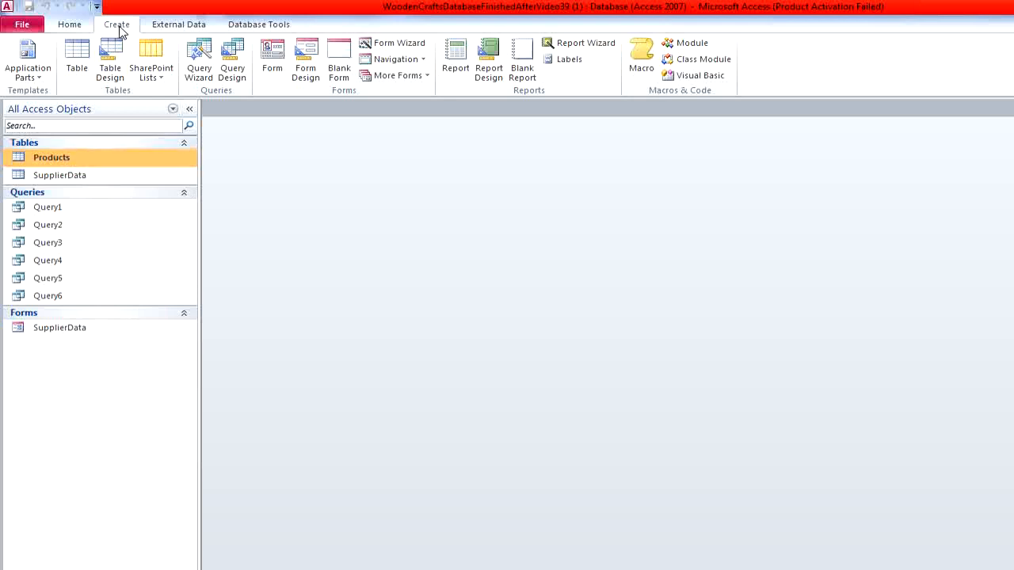
pyautogui.click(466, 68)
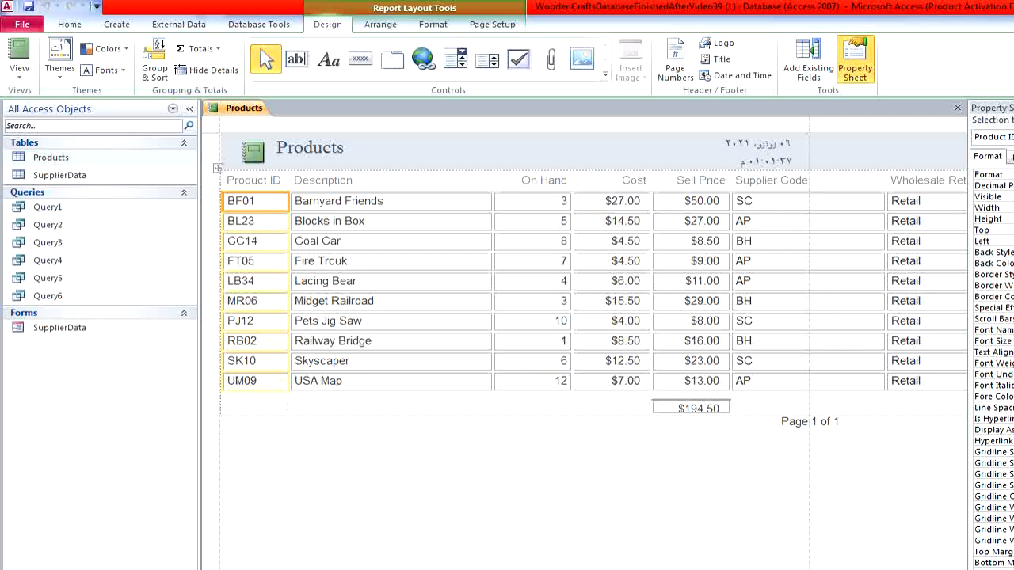
pyautogui.press('F4')
pyautogui.hotkey('ctrl', 'w')
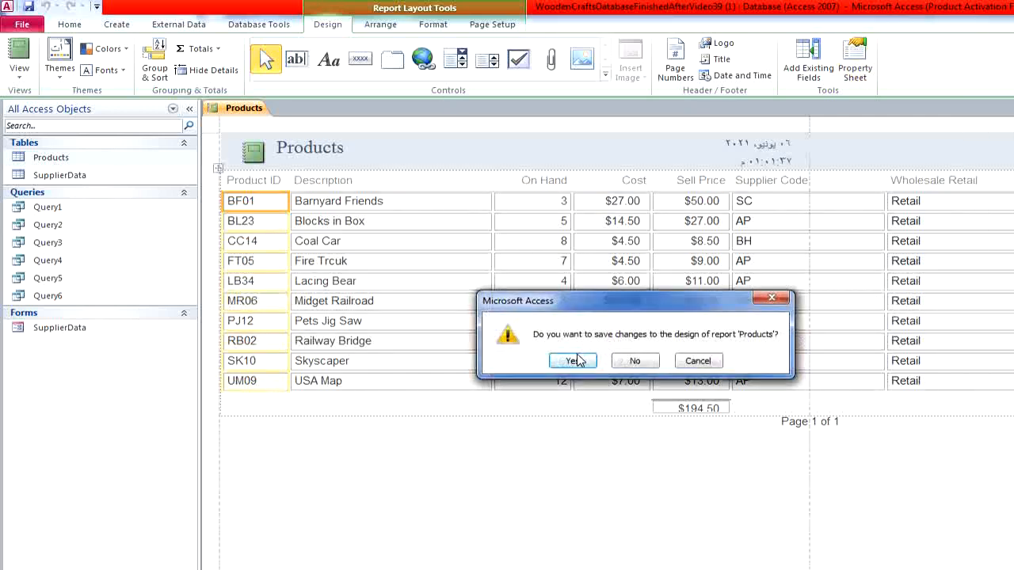
pyautogui.click(578, 361)
pyautogui.click(644, 254)
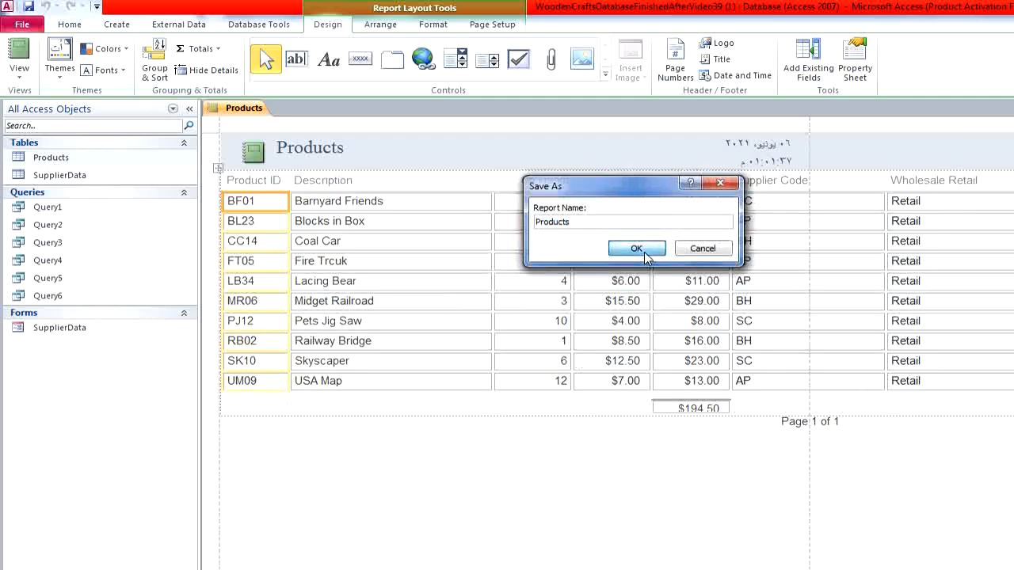
# - Open the saved Products report, examine it in Print Preview and return to the report view
pyautogui.rightClick(152, 363)
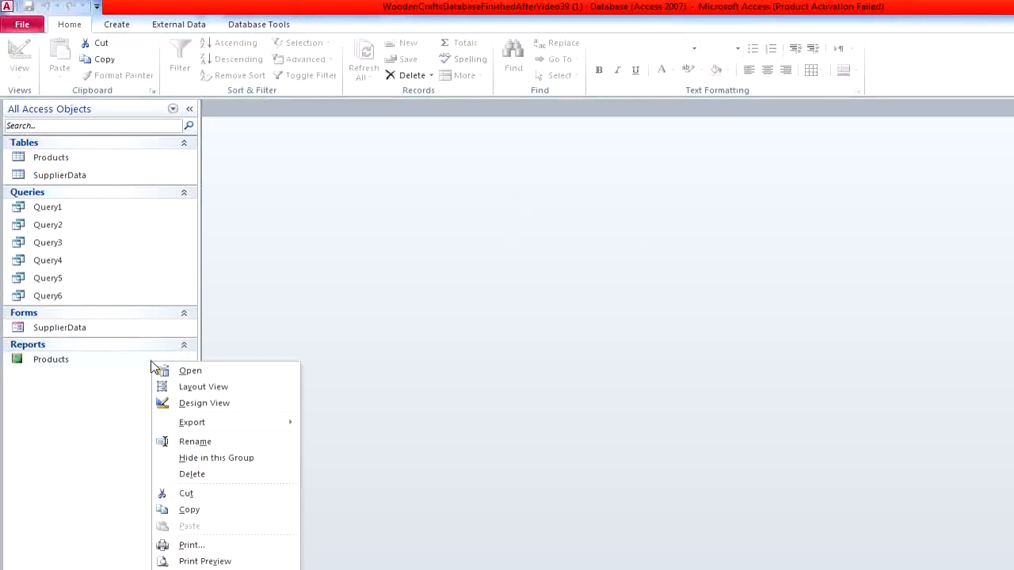
pyautogui.click(209, 371)
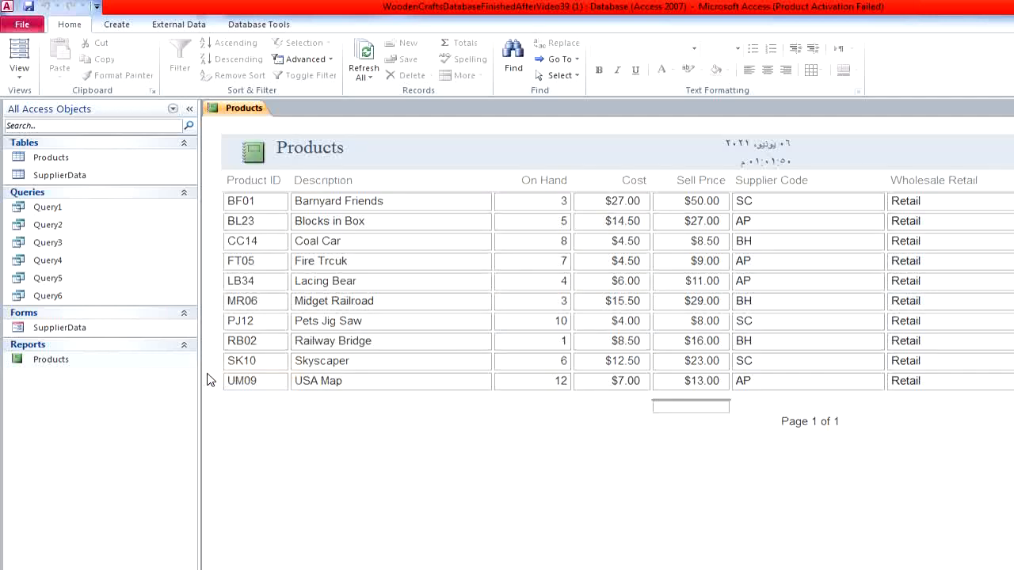
pyautogui.click(19, 73)
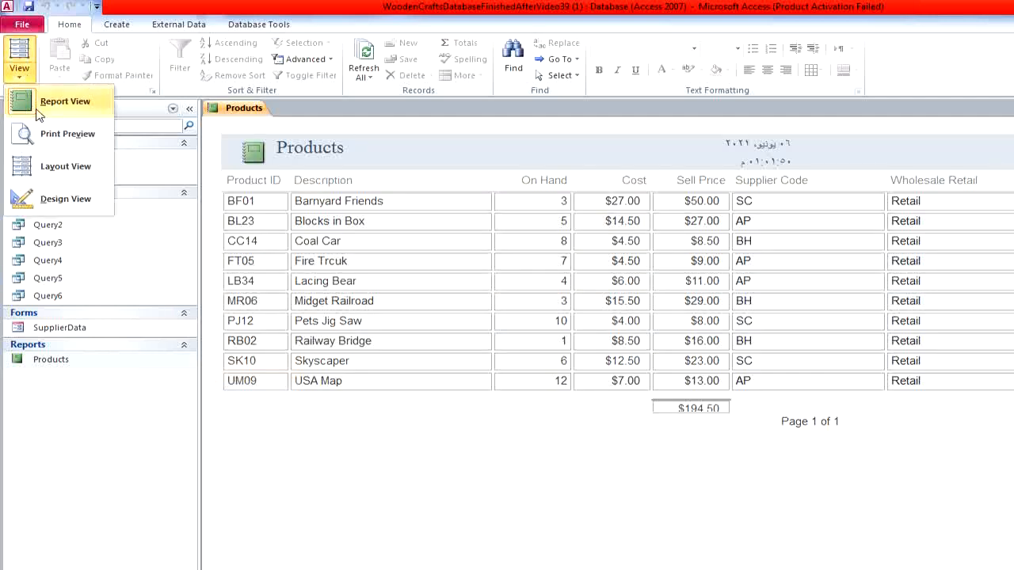
pyautogui.click(89, 133)
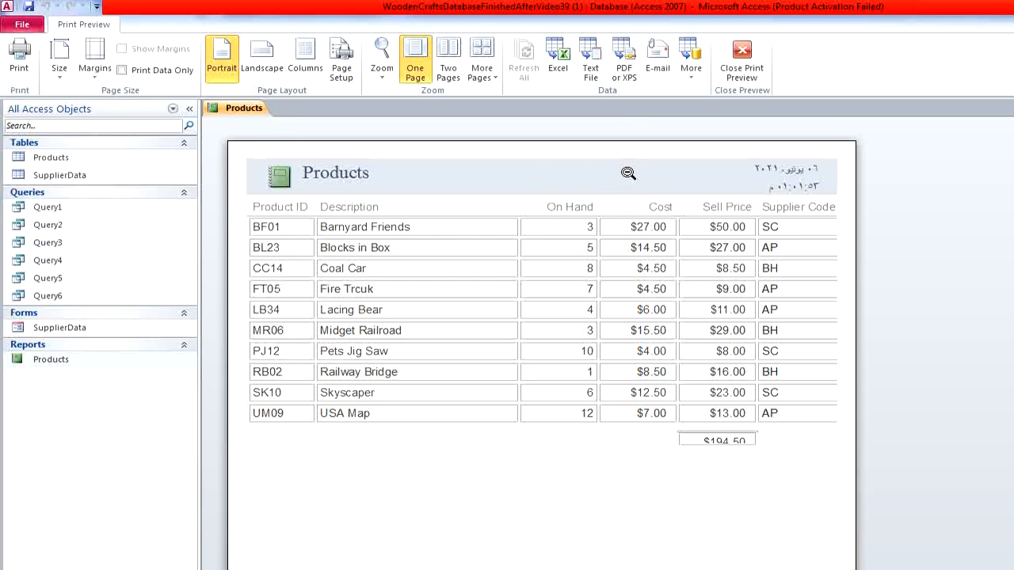
pyautogui.click(748, 55)
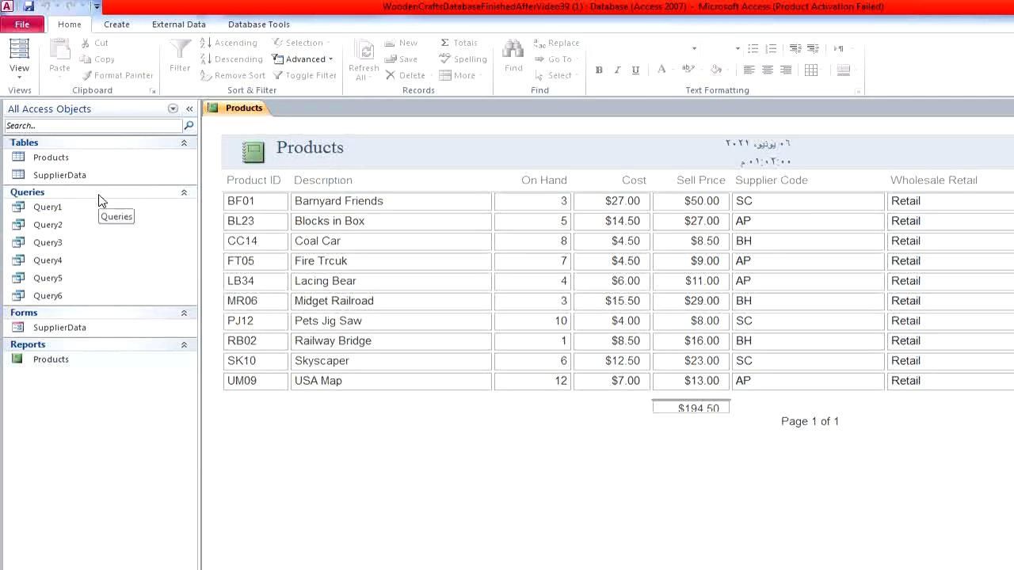
# - Reopen the SupplierData form and close it with its Close Form button, then close the Products report and the database
pyautogui.doubleClick(61, 327)
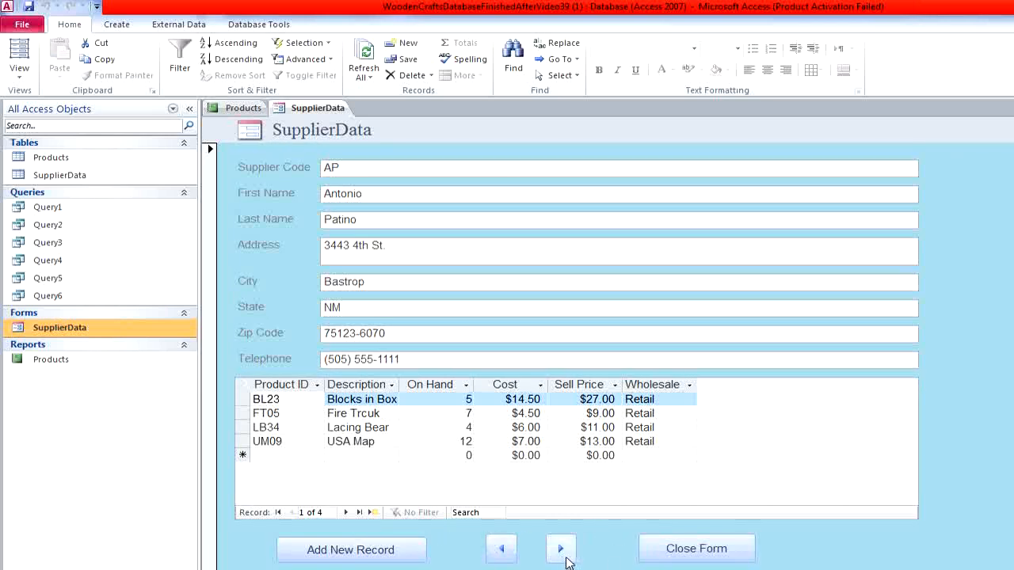
pyautogui.click(729, 559)
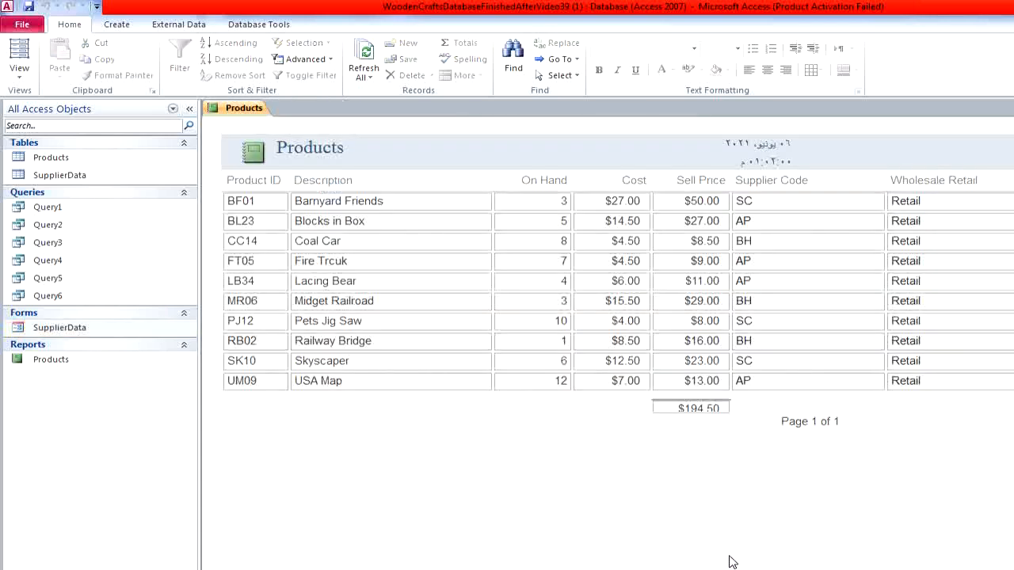
pyautogui.click(1013, 109)
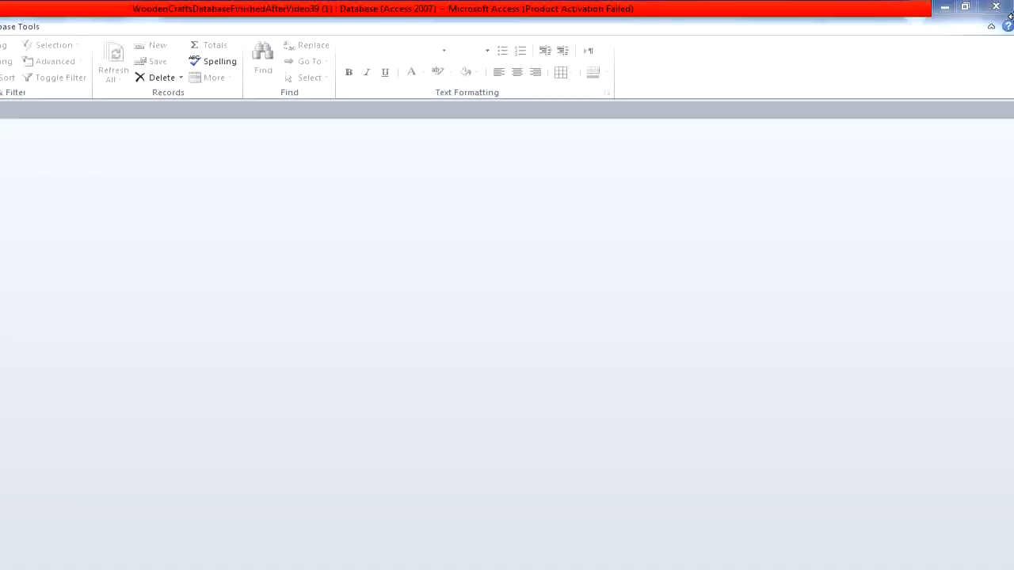
pyautogui.click(1000, 9)
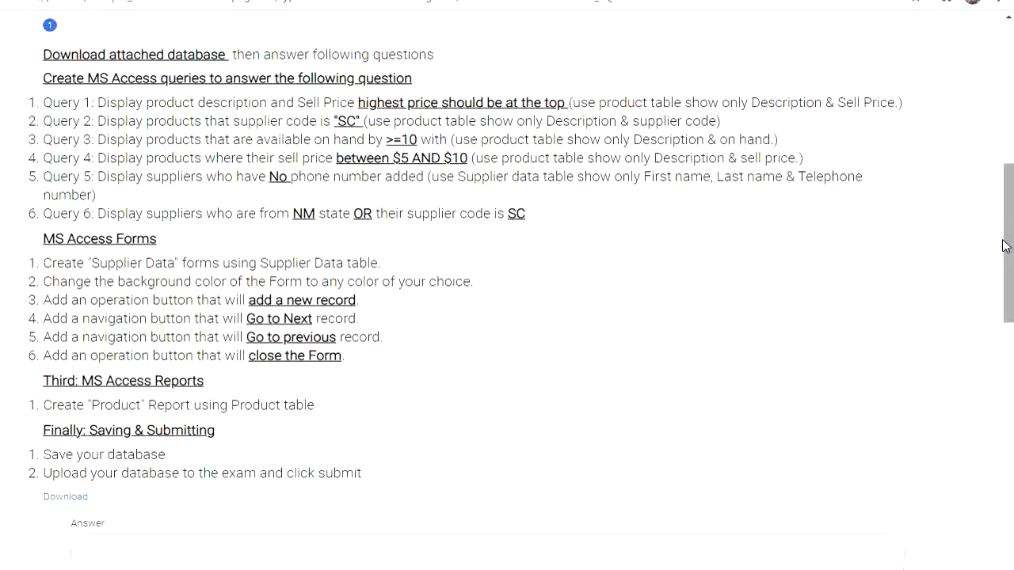
# - Go to the exam page's Upload Solution File section, then select the Access database WoodenCraftsDatabaseFinishedAfterVideo39 in the Downloads folder
pyautogui.moveTo(1010, 244); pyautogui.dragTo(1009, 351)
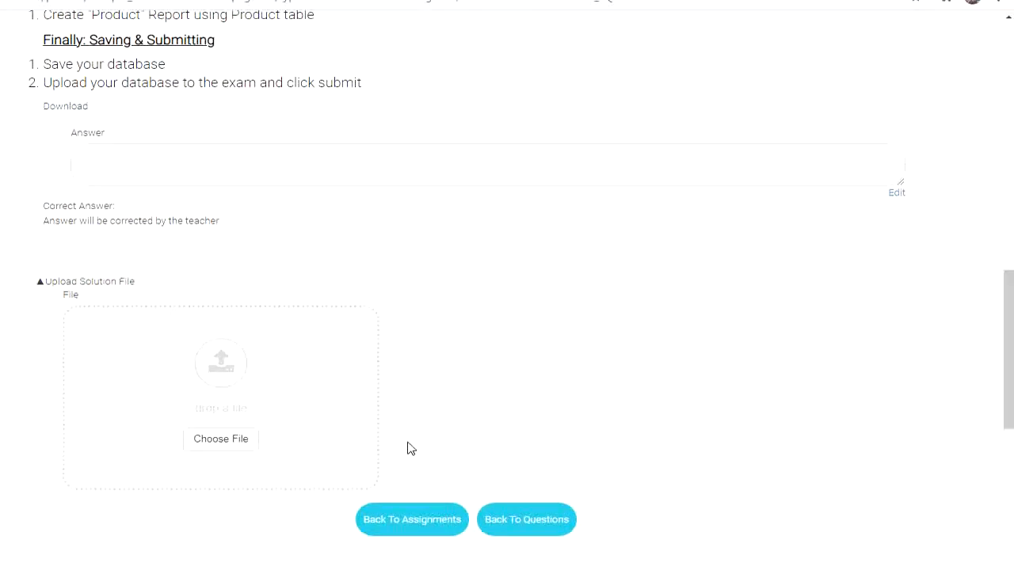
pyautogui.moveTo(310, 566)
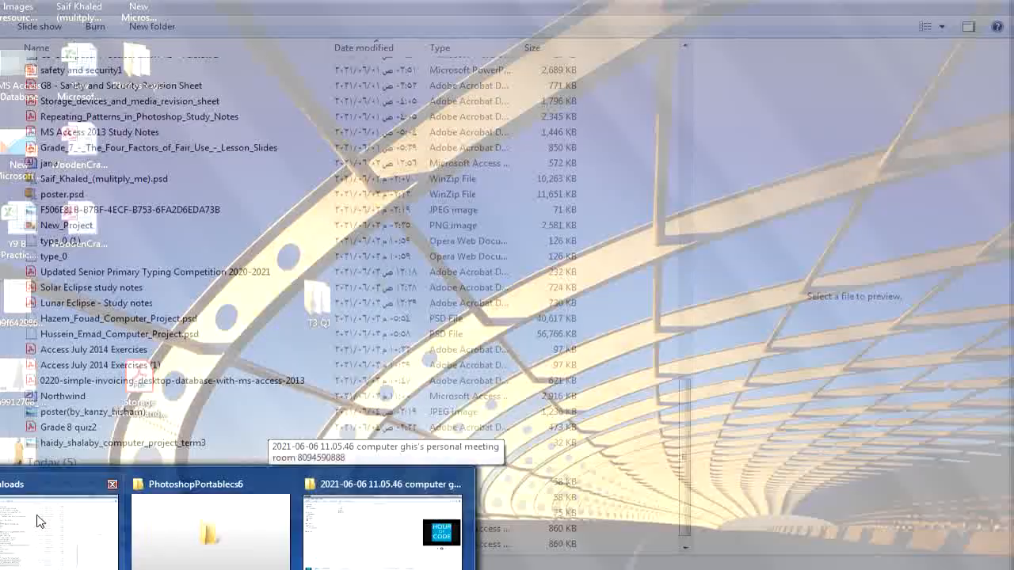
pyautogui.click(40, 521)
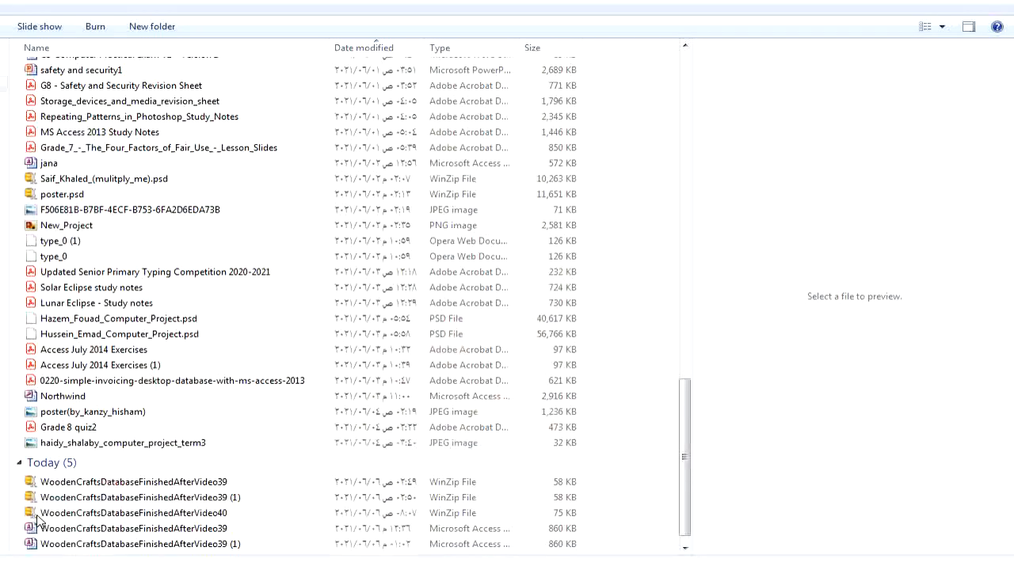
pyautogui.click(243, 532)
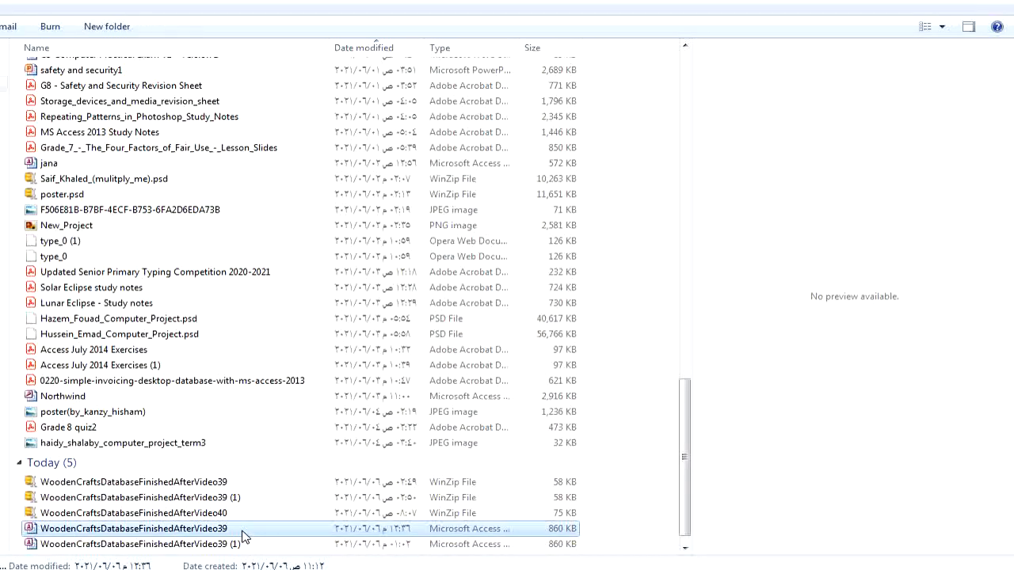
# - Rename the selected Access database WoodenCraftsDatabaseFinishedAfterVideo39 in Downloads to the student's first name
pyautogui.rightClick(260, 528)
pyautogui.click(279, 499)
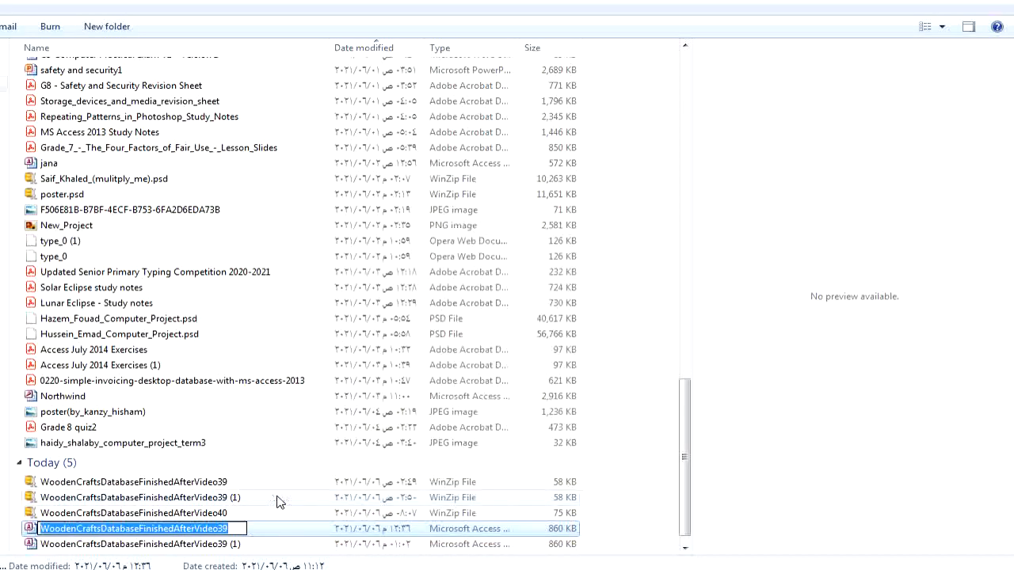
pyautogui.write('fatma')
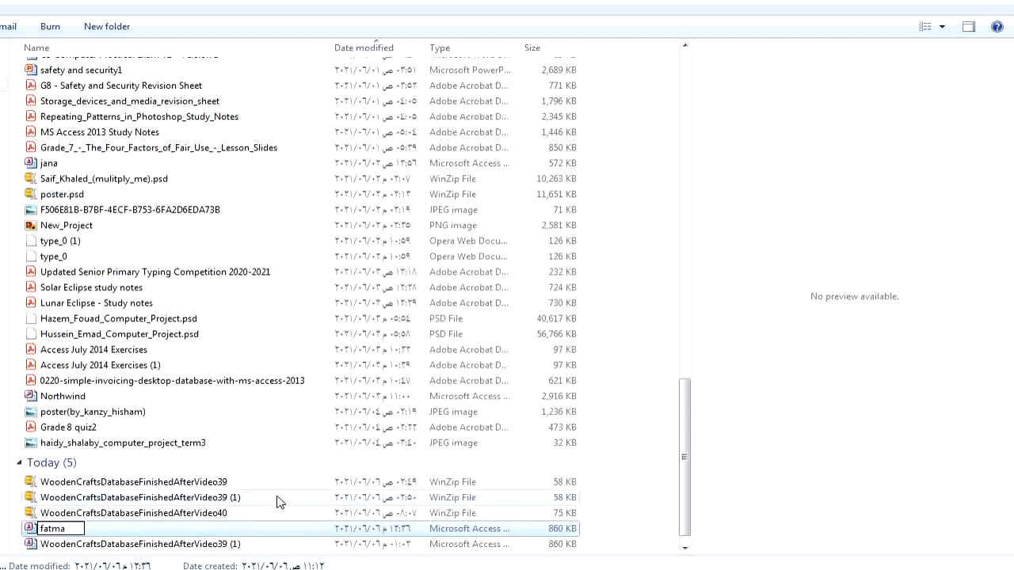
pyautogui.press('Return')
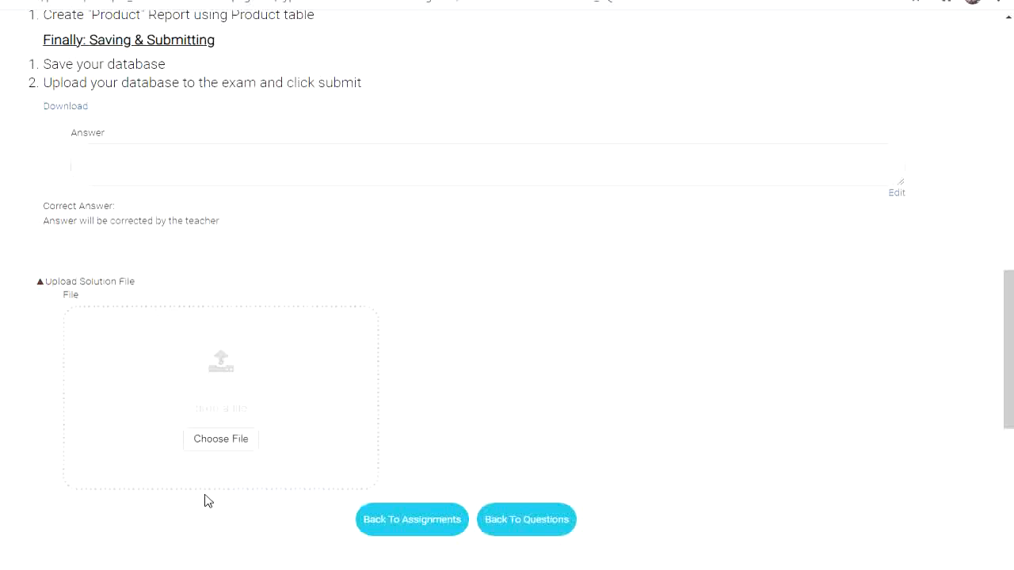
# - Attach the renamed Access database from Downloads as the exam's solution file and dismiss the Windows color scheme prompt
pyautogui.click(226, 437)
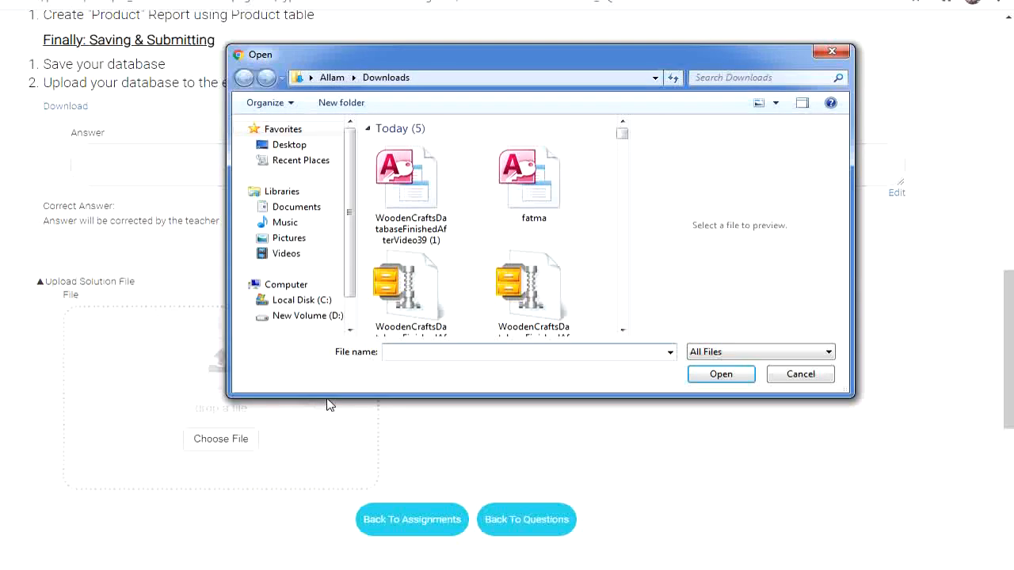
pyautogui.click(535, 178)
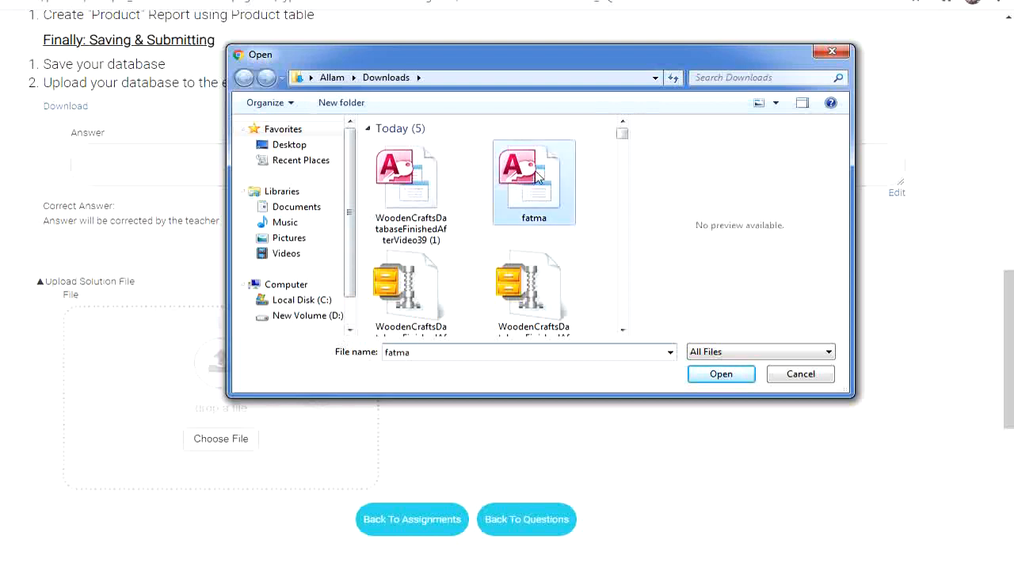
pyautogui.click(742, 376)
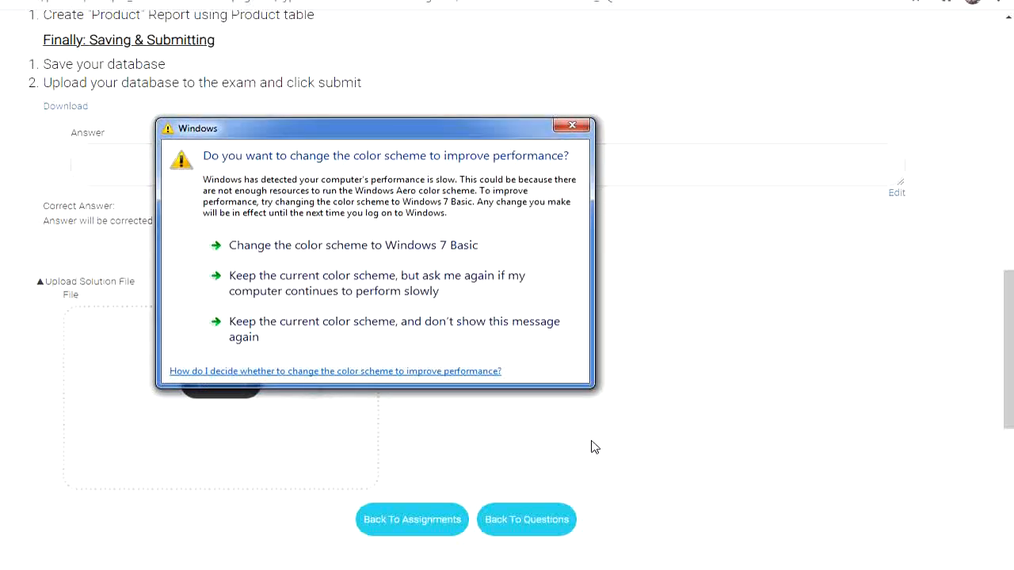
pyautogui.click(584, 127)
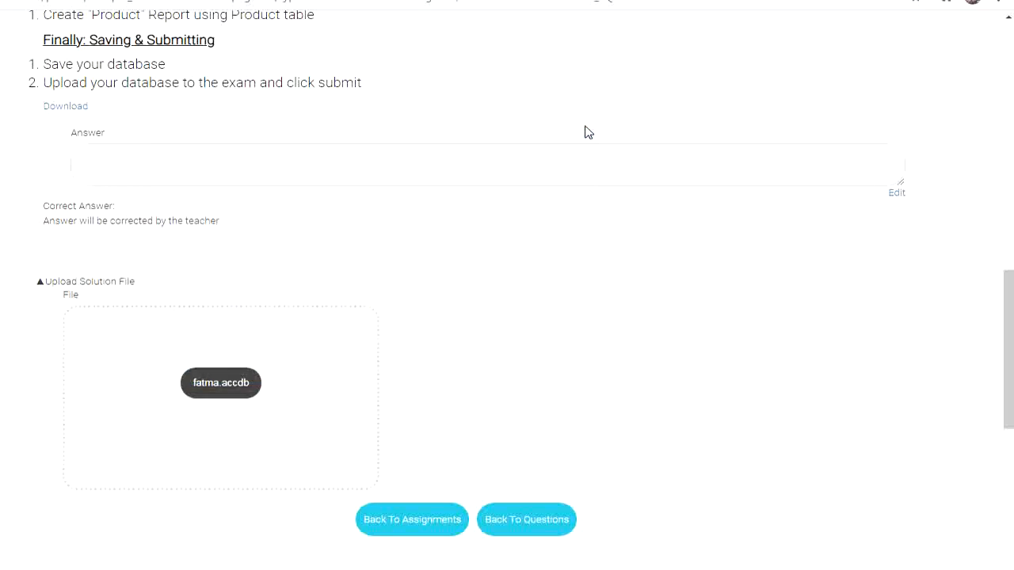